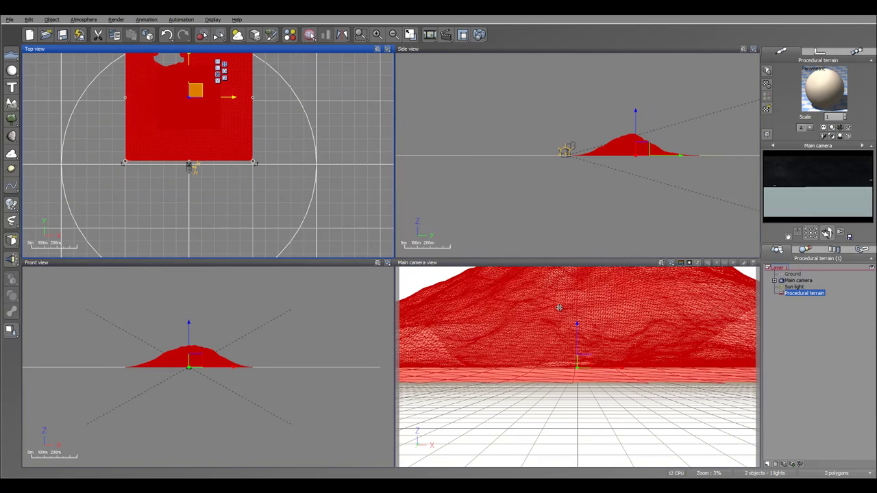
Open the selected procedural terrain for editing in the Terrain Editor.
right_click(171, 117)
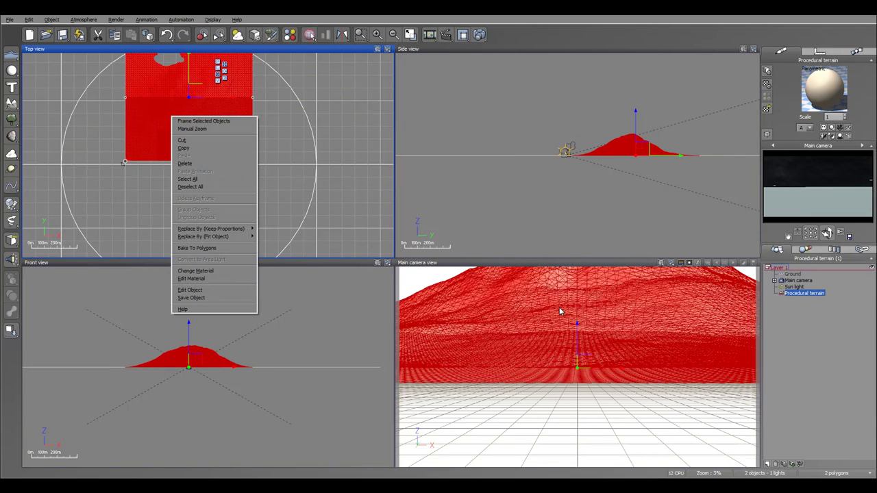
click(190, 290)
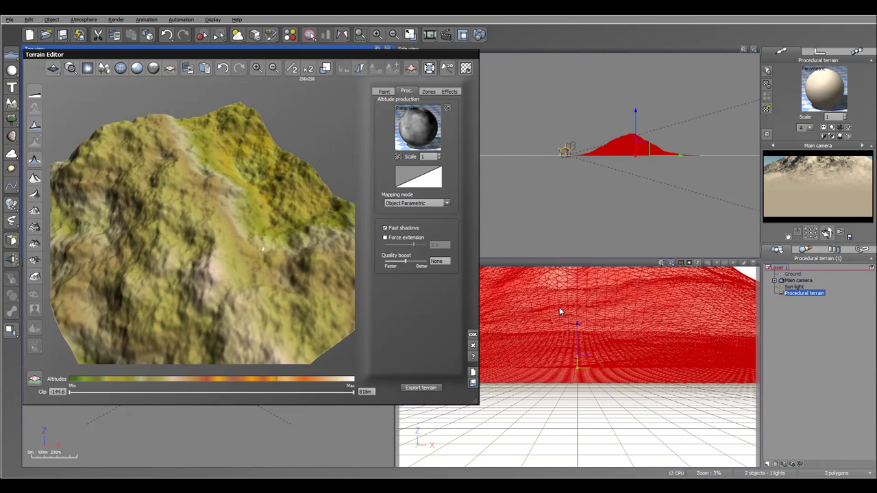
right_drag(262, 207, 214, 213)
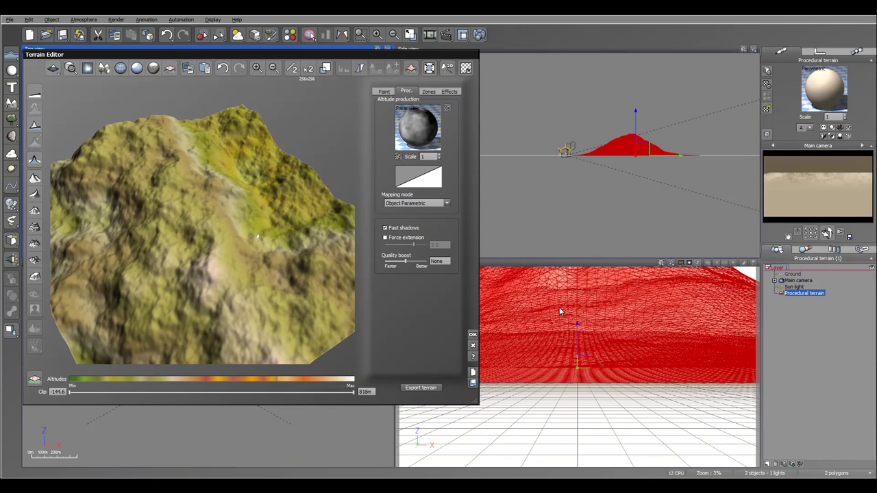
Reset the terrain's altitude production function and open it in the Function Editor.
right_click(415, 131)
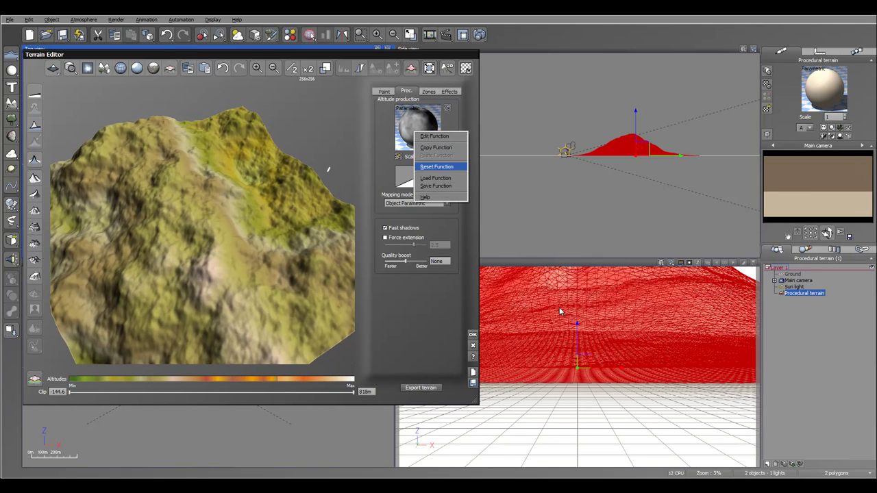
click(436, 166)
right_click(420, 129)
key(Return)
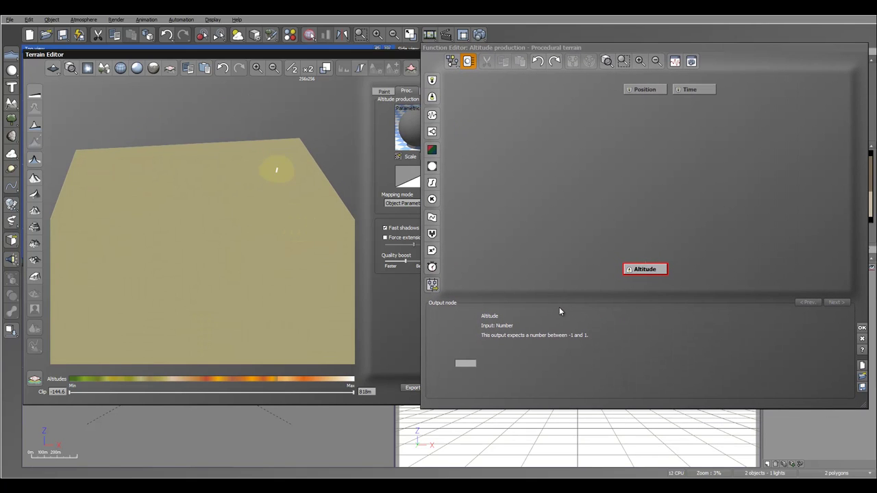
Add a noise node fed by Position and set its type to the Cracks line pattern.
click(515, 139)
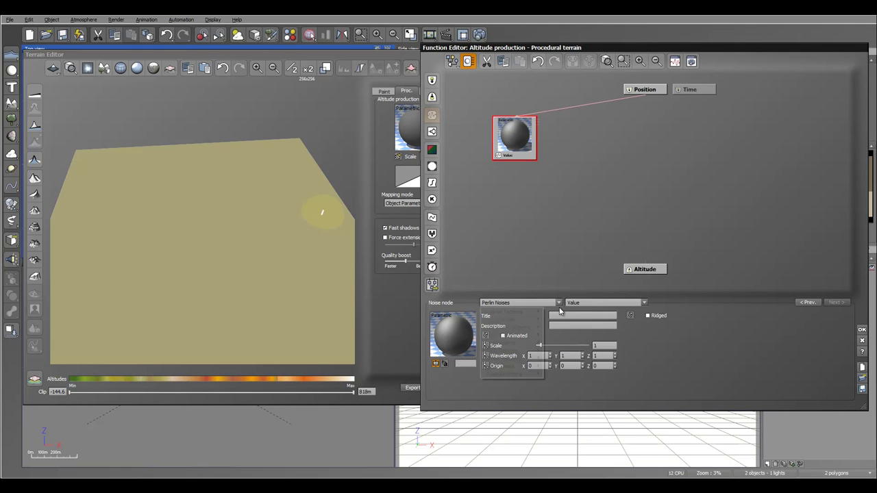
click(559, 303)
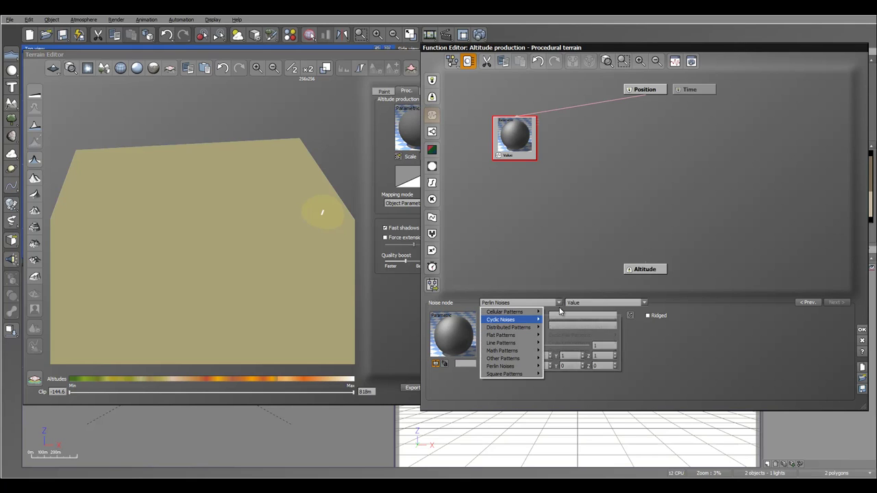
mouse_move(508, 320)
key(Down)
key(Down)
key(Down)
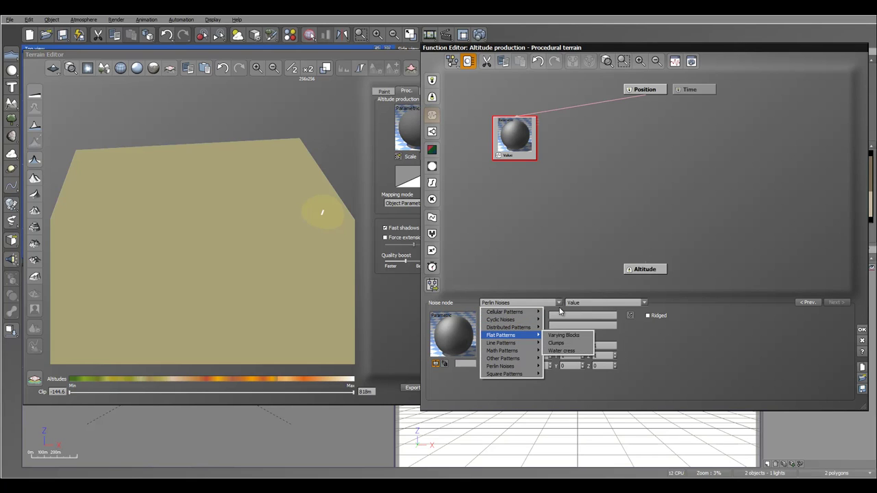
key(Right)
key(Down)
key(Down)
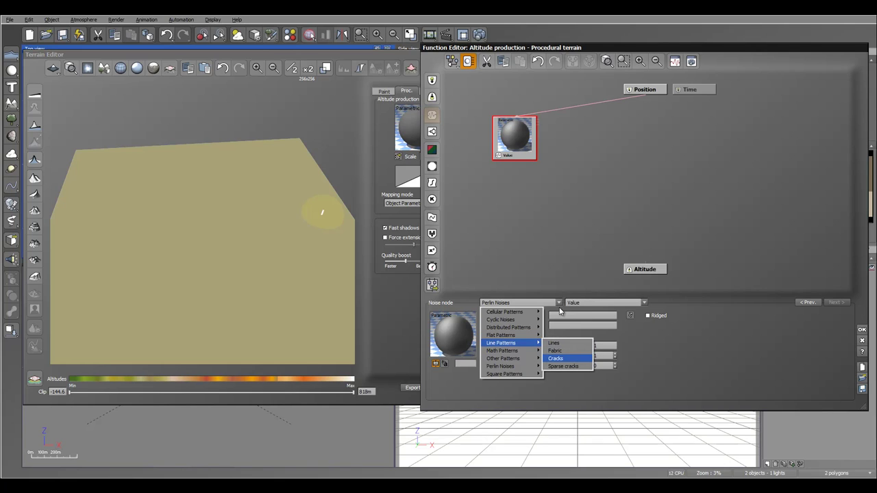
key(Return)
Connect the Cracks noise node to the Altitude output and view the terrain preview from another angle.
click(322, 212)
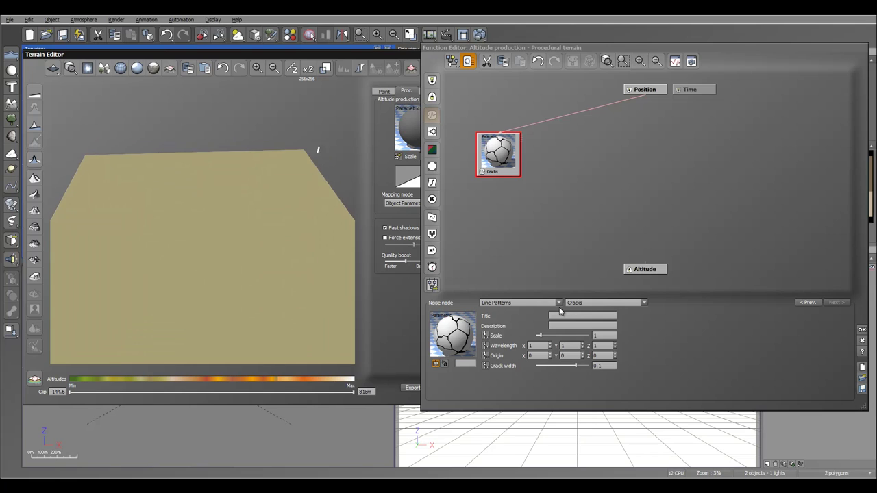
click(559, 312)
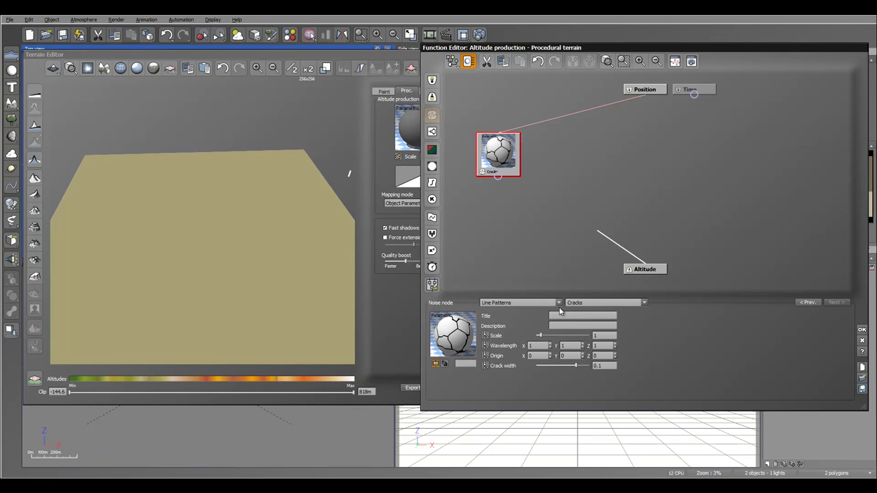
drag(276, 149, 249, 141)
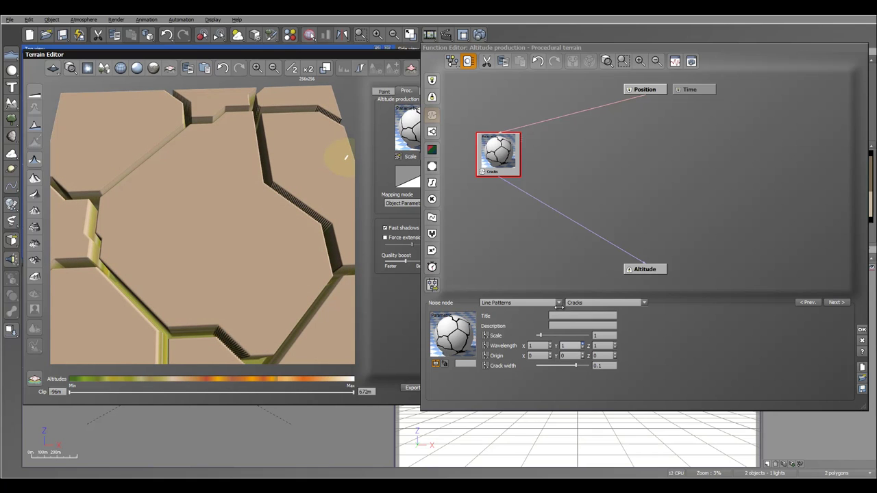
Reduce the scale of the Cracks noise to about 0.35.
drag(540, 336, 539, 336)
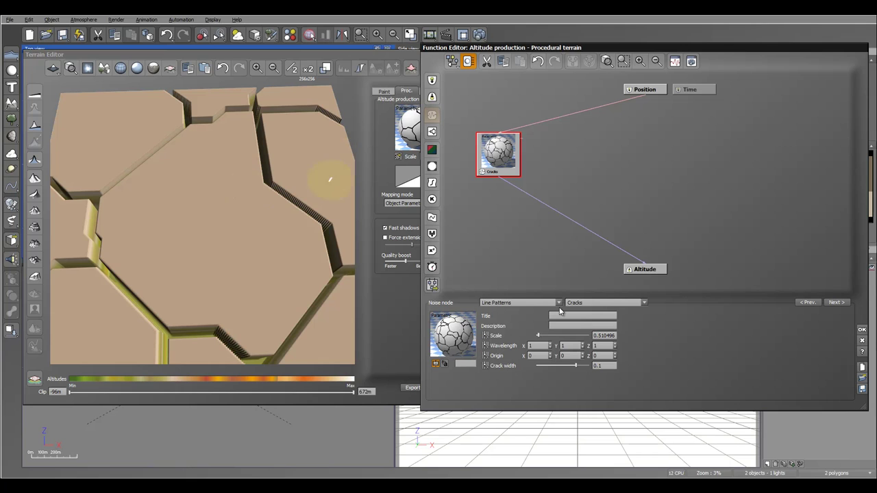
right_drag(266, 162, 288, 179)
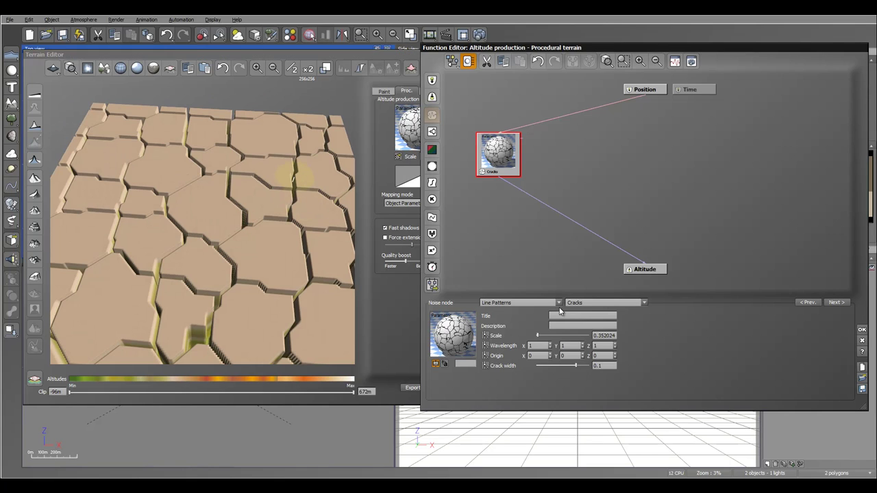
Drive the Cracks origin with a Simple Turbulence node and increase the crack width to about 0.36.
key(Right)
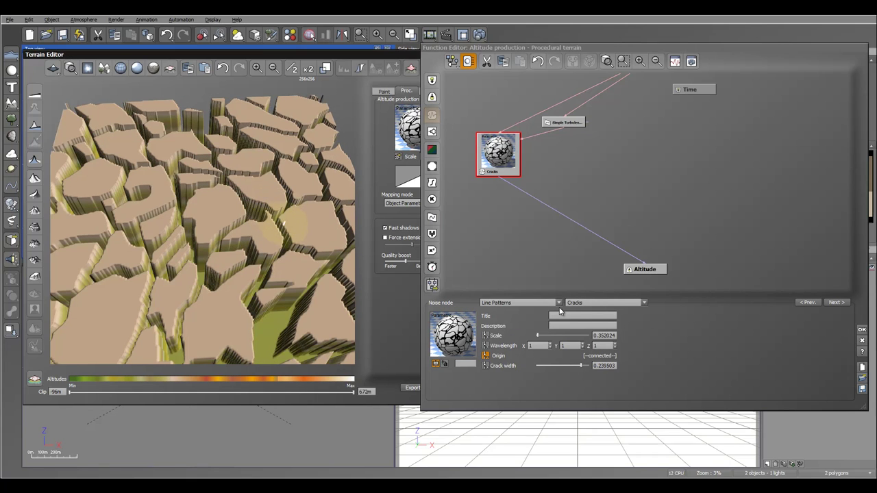
drag(581, 366, 582, 366)
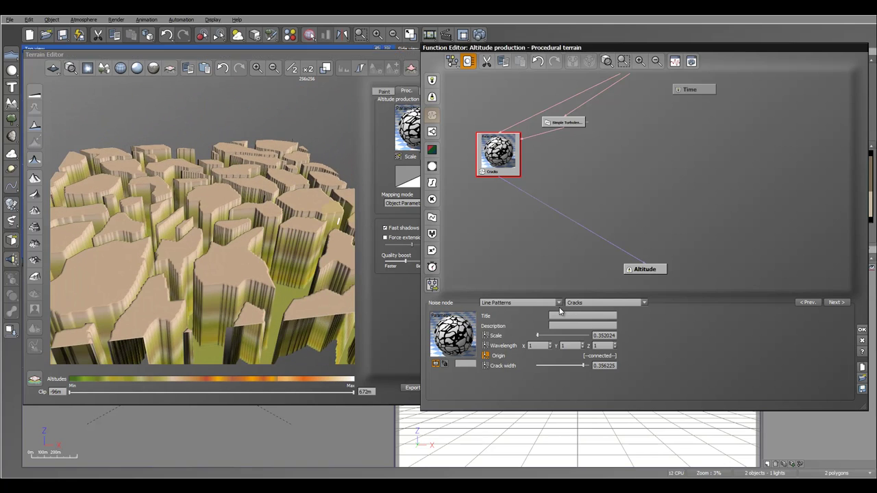
Insert a Filter node between Cracks and Altitude and lower its curve keypoint at X = 1 to Y of about 0.17.
click(549, 206)
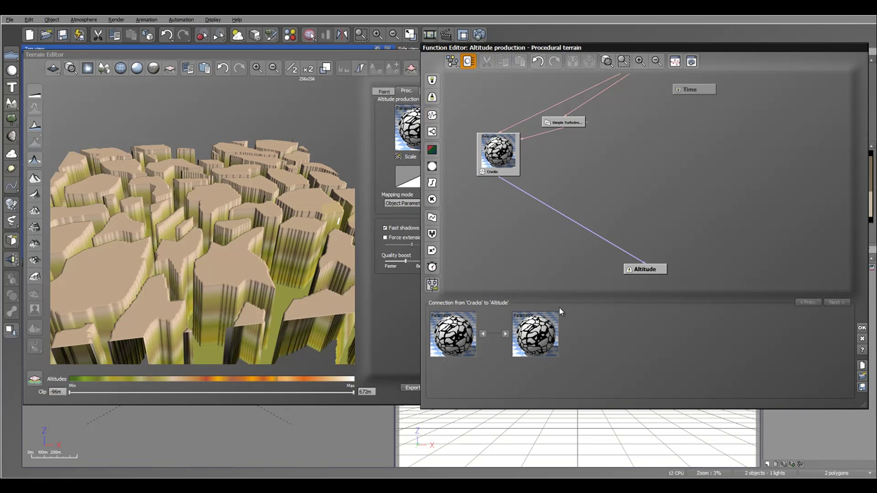
click(432, 183)
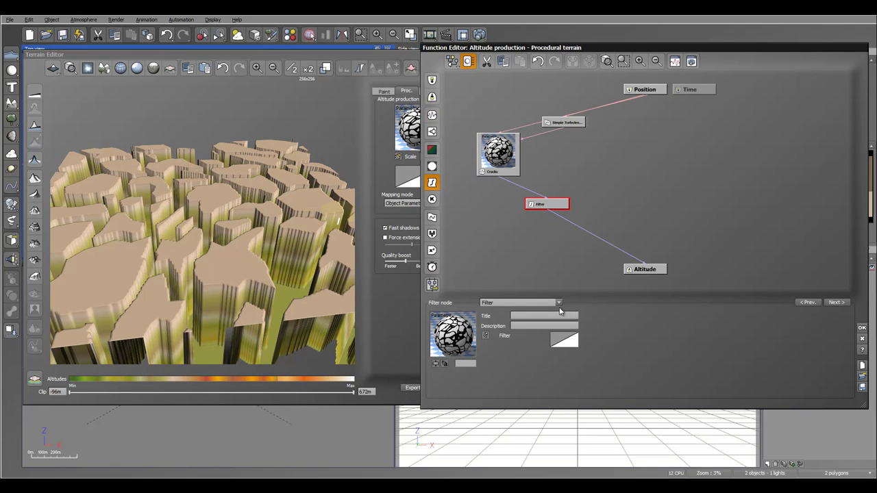
right_click(575, 340)
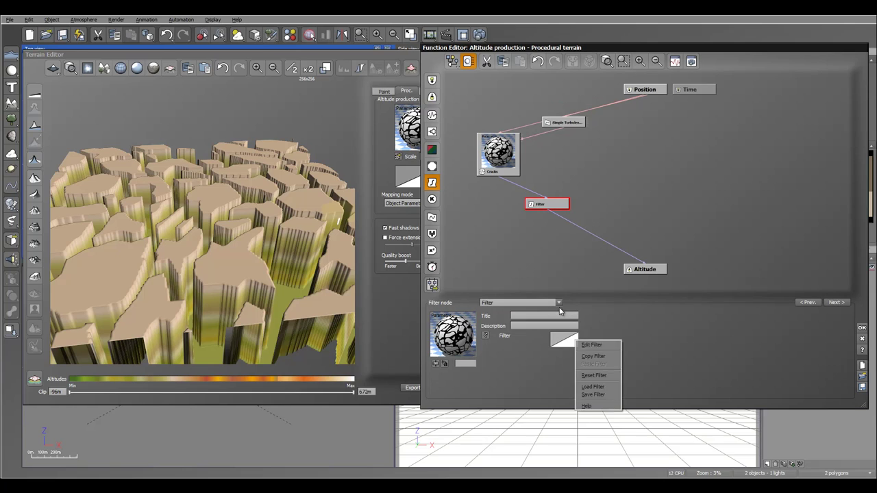
key(Return)
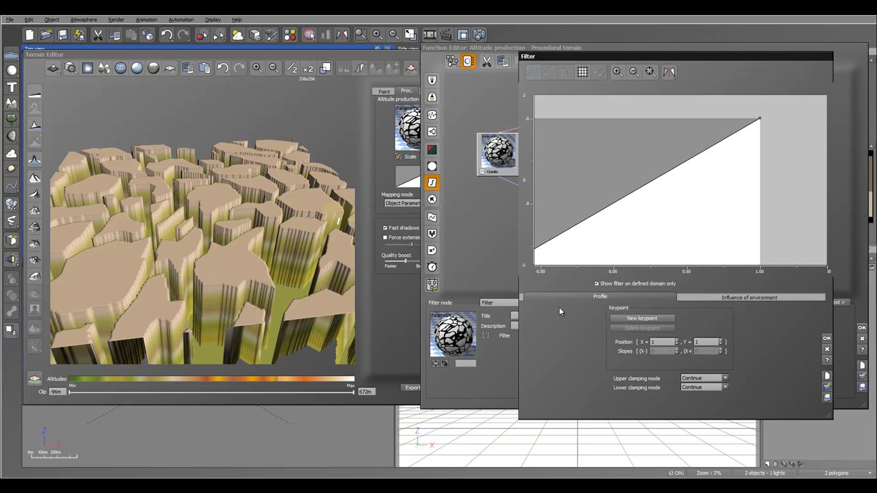
drag(760, 119, 760, 207)
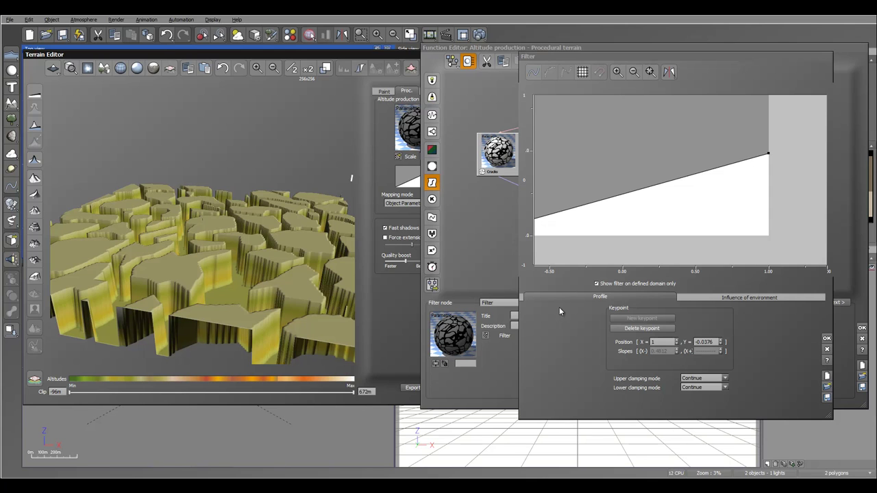
drag(559, 307, 560, 312)
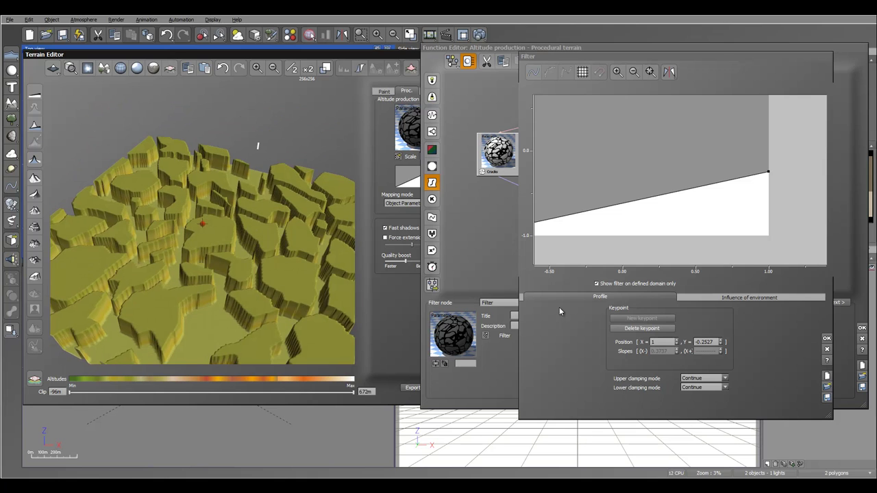
drag(559, 308, 560, 312)
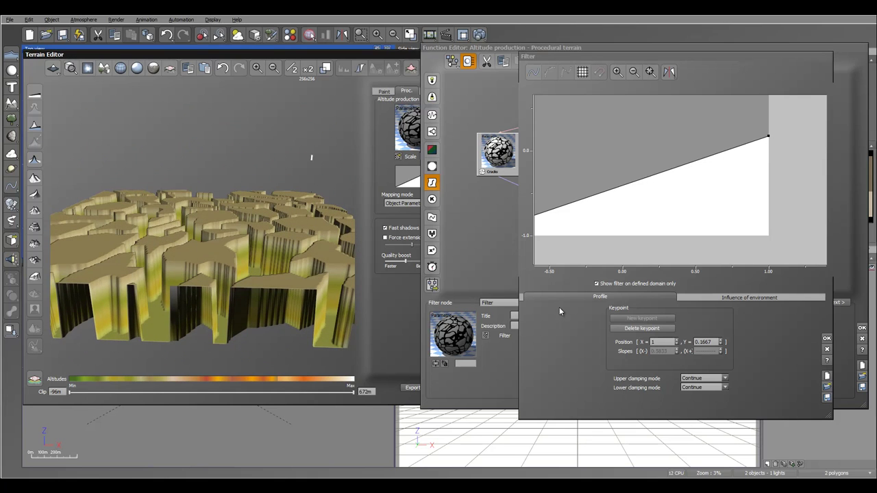
key(Return)
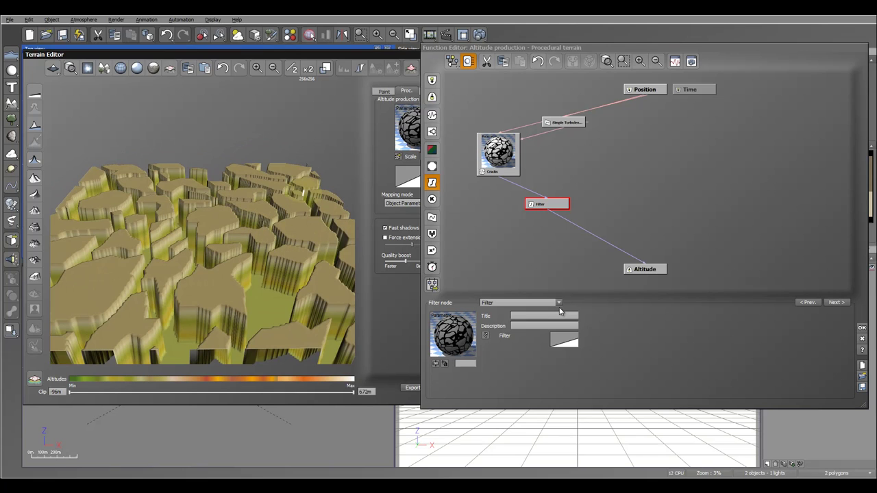
Add a fractal node fed by Position and set its type to Terrain Fractal.
click(560, 308)
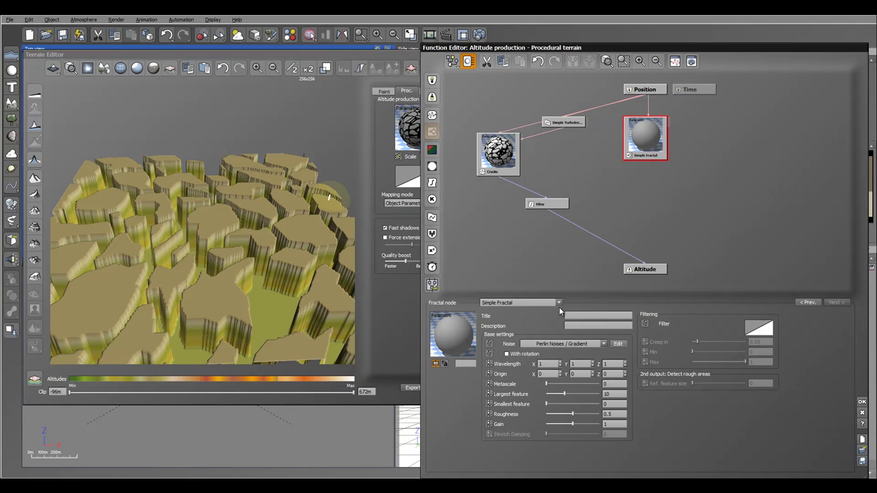
click(558, 303)
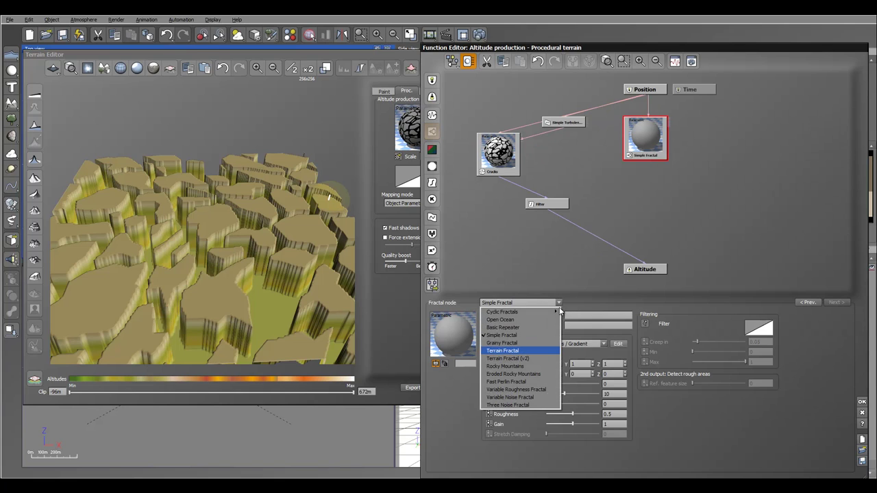
click(520, 351)
Set both the metascale and the largest feature of the Terrain Fractal to 3.
click(604, 374)
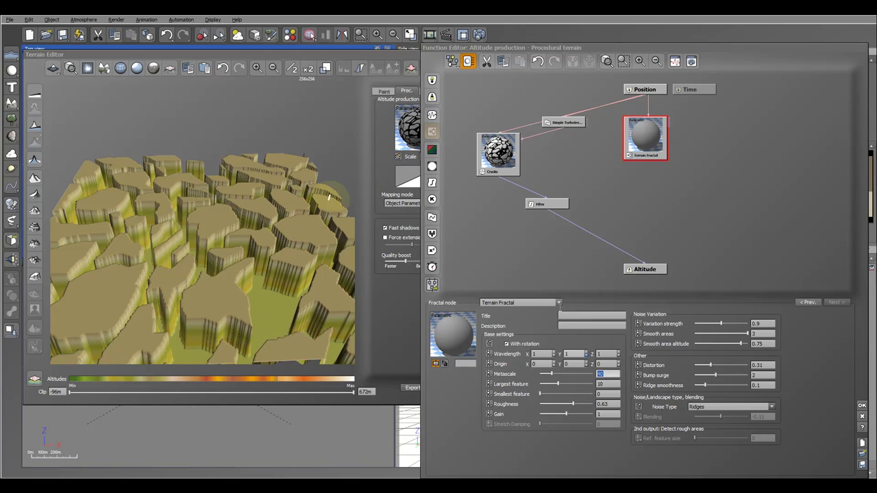
text(3)
key(Return)
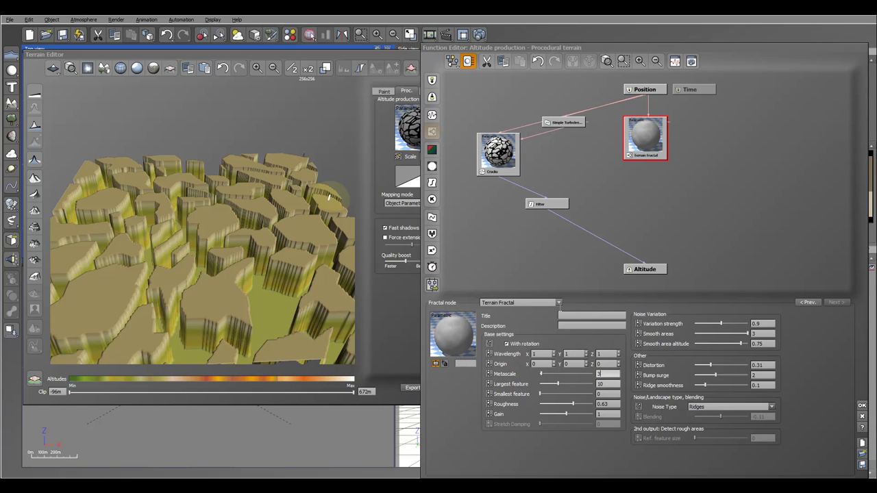
click(560, 310)
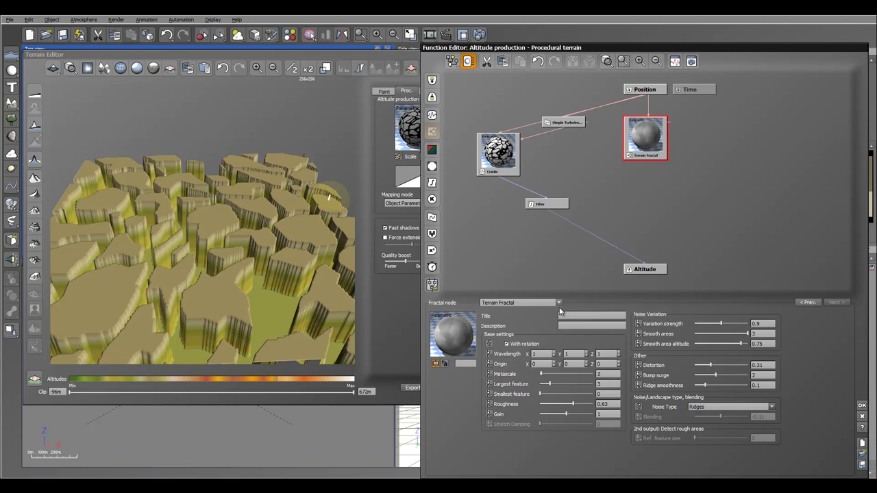
Insert a Blender node between the Filter and Altitude, and connect the Terrain Fractal as its second input.
click(599, 238)
click(432, 233)
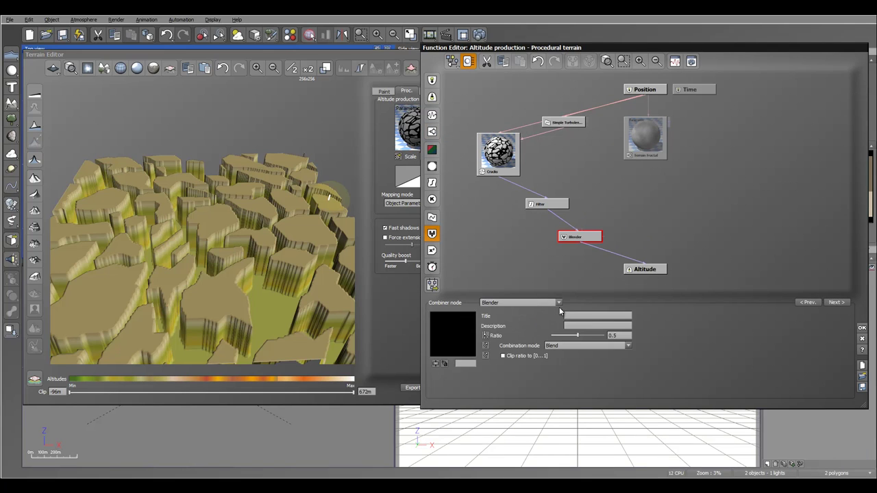
drag(583, 232, 644, 159)
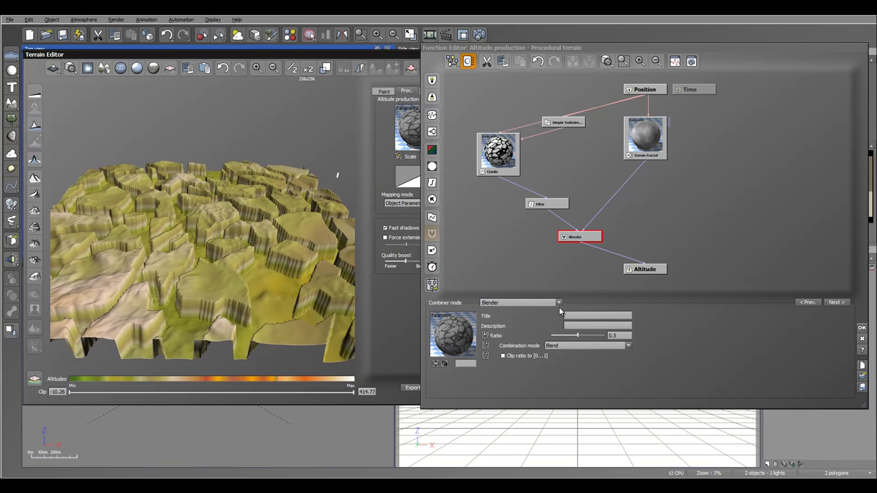
Try Multiply as the Blender's combination mode, and settle on Max instead.
click(628, 346)
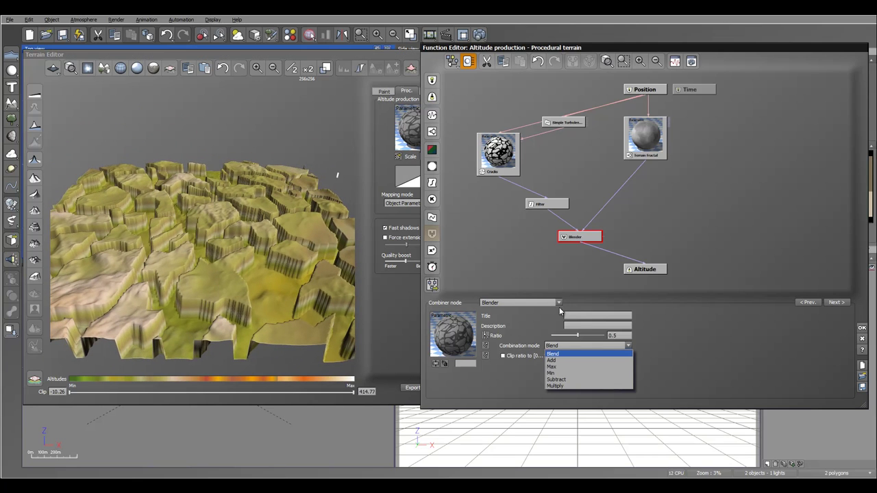
click(555, 386)
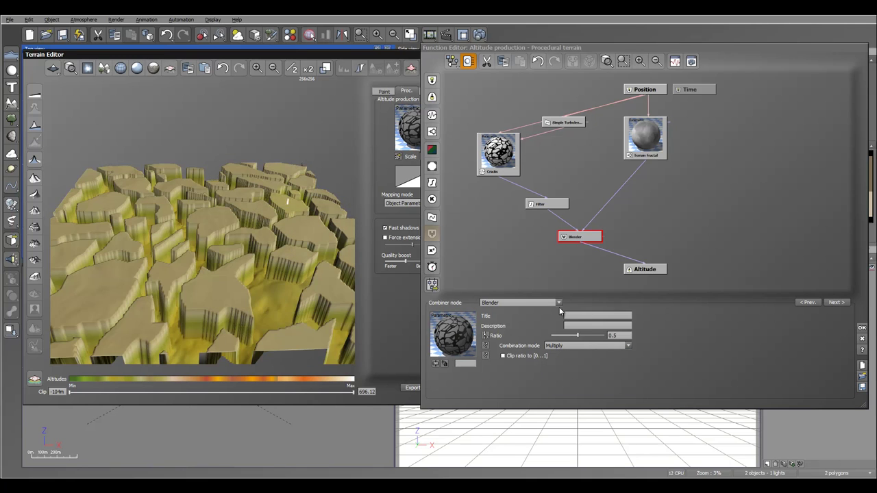
click(588, 346)
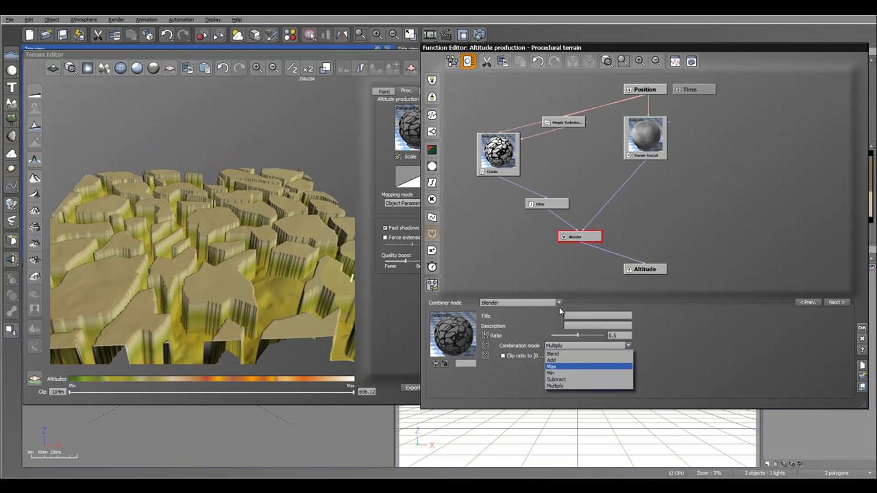
key(Return)
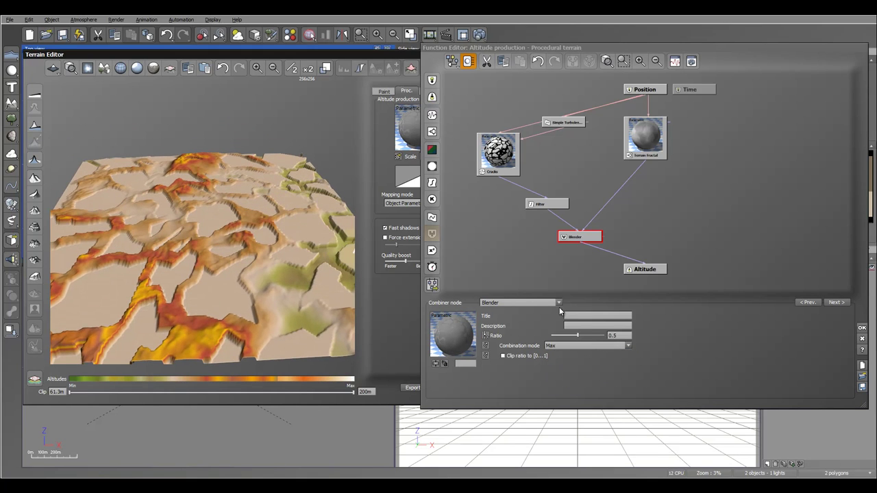
Set the Blender's combination mode to Add and raise its ratio to about 0.92.
key(alt+Down)
key(Up)
key(Return)
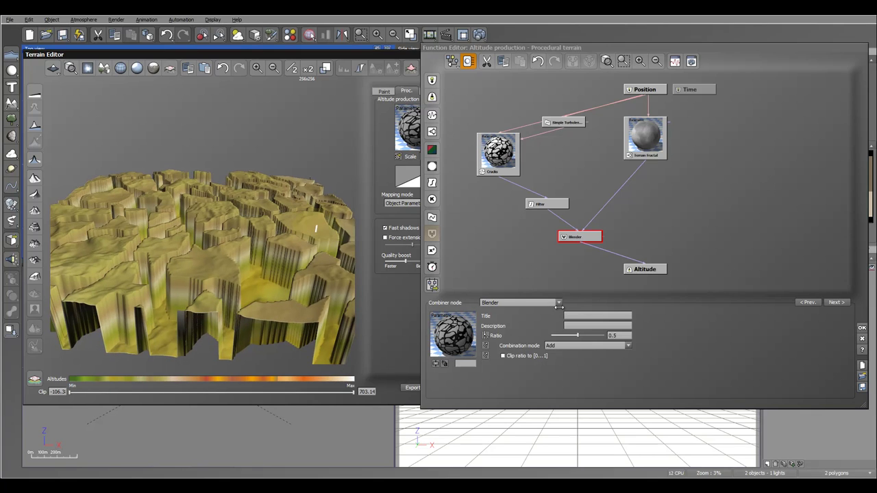
drag(577, 336, 584, 336)
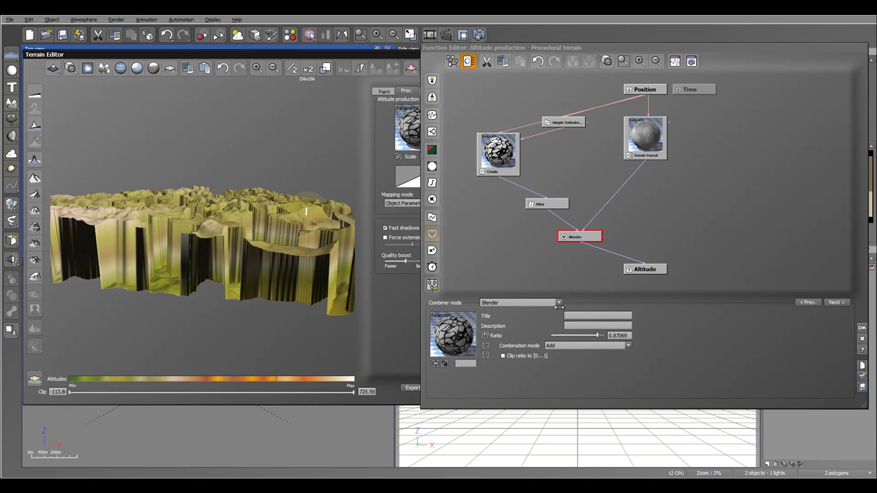
drag(597, 336, 600, 336)
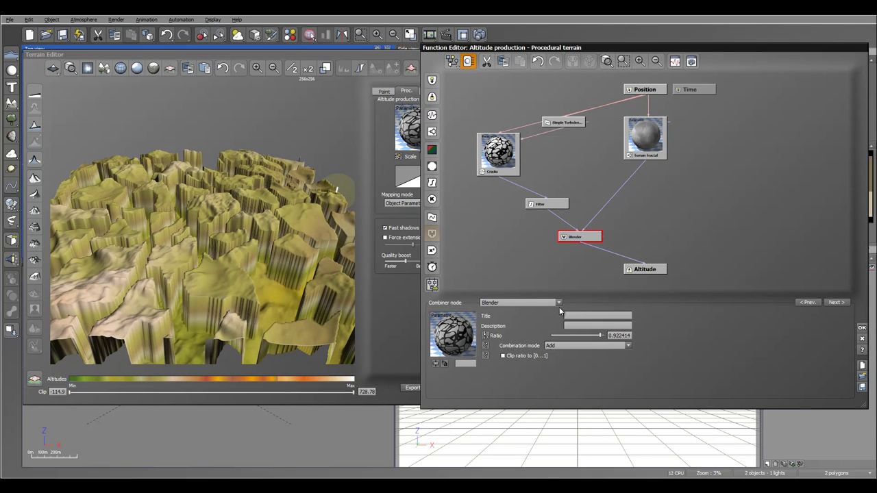
Reshape the Filter curve by adding a slightly raised keypoint near X = 0 and lowering the end keypoint to about Y = -0.21.
click(546, 204)
right_click(572, 337)
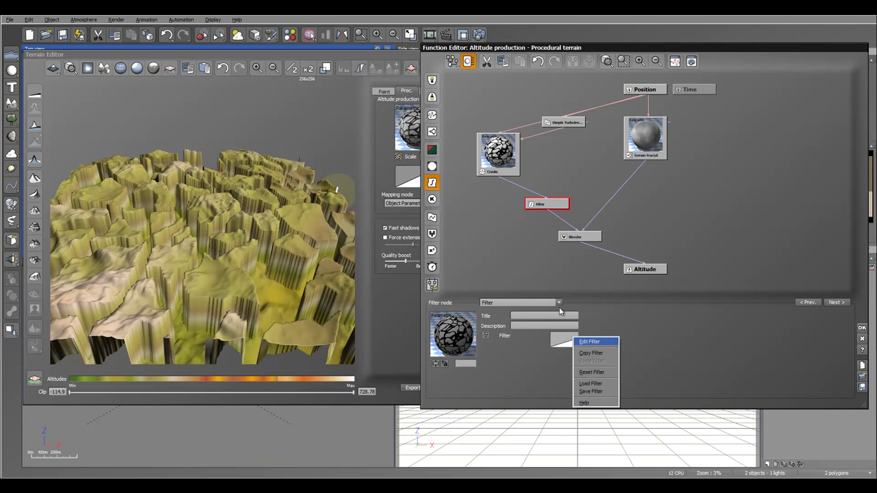
click(589, 342)
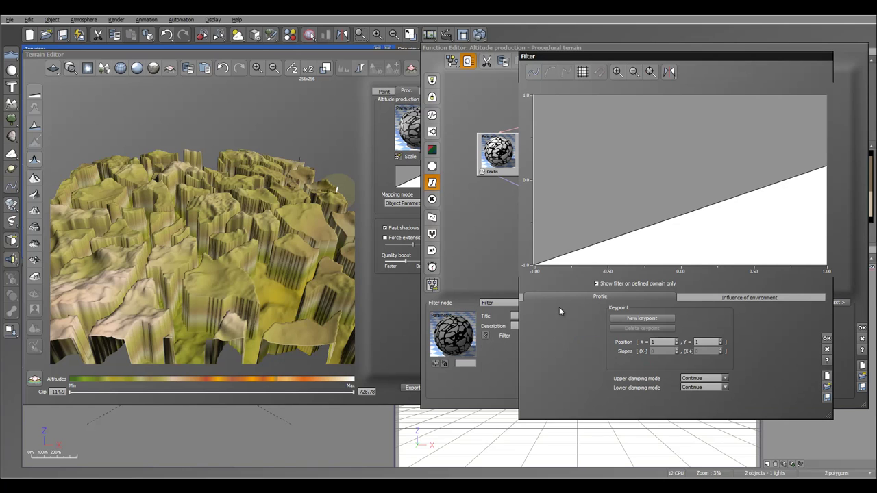
drag(827, 166, 826, 185)
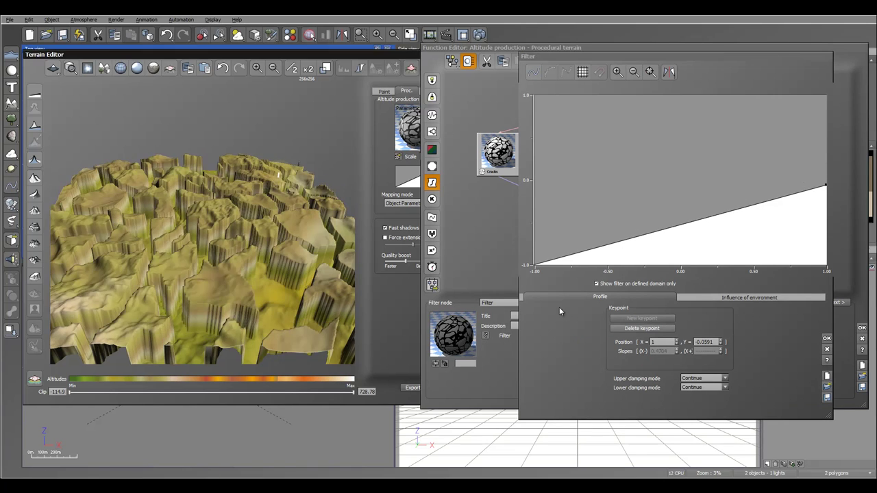
double_click(678, 211)
drag(679, 211, 678, 209)
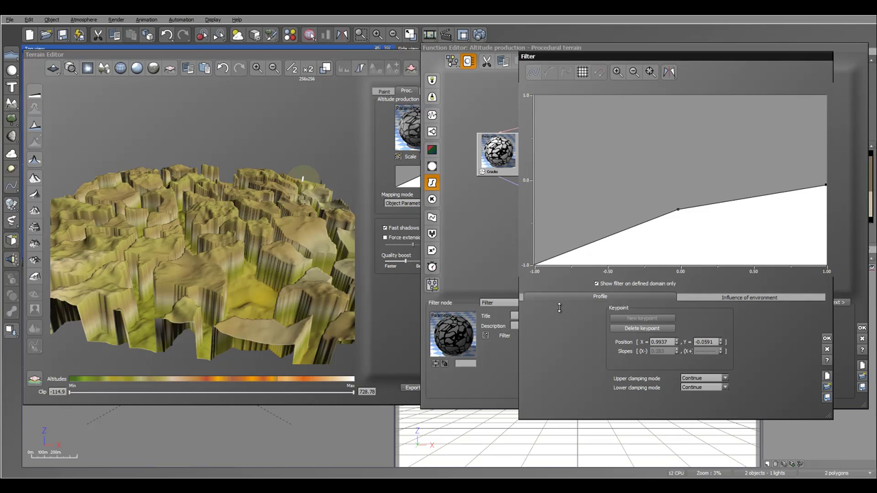
drag(827, 184, 826, 197)
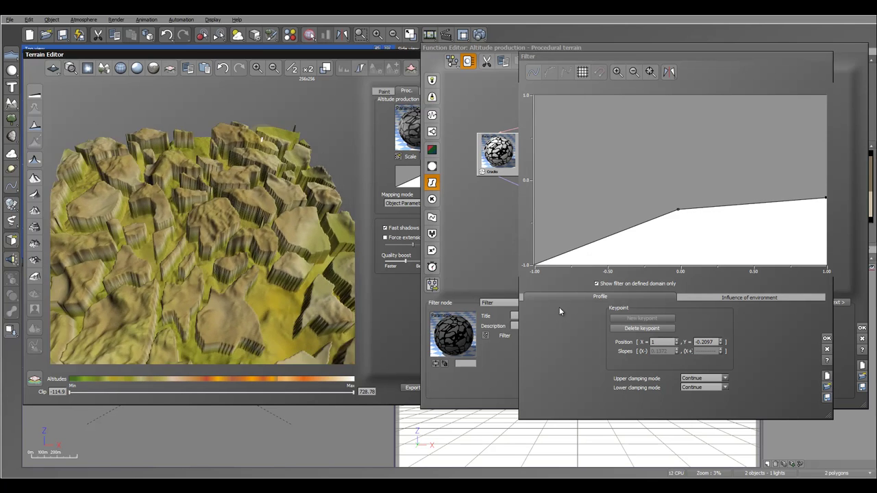
right_drag(304, 198, 314, 181)
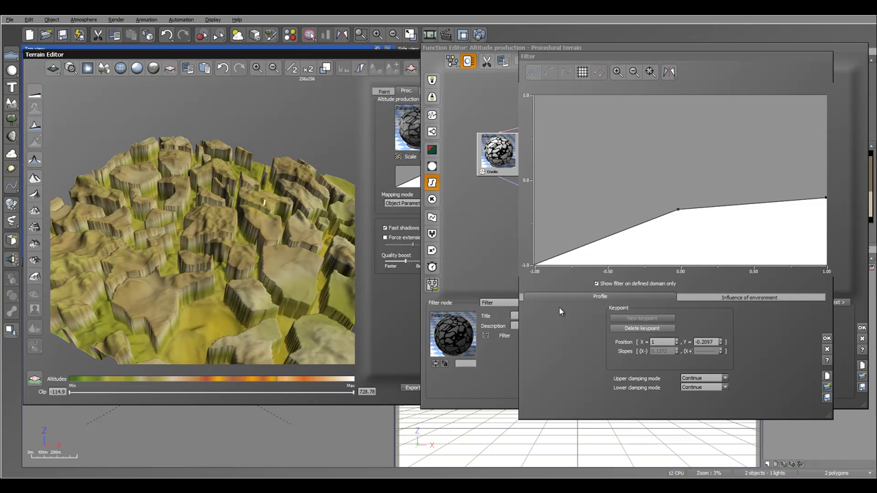
click(827, 338)
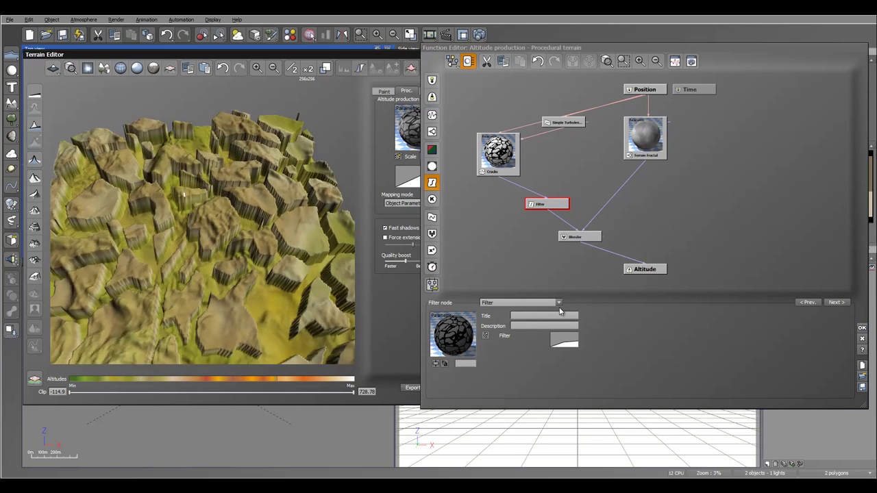
Connect the Cracks node to a new custom dependency output titled Cracks, and accept the function and terrain edits.
drag(433, 217, 467, 220)
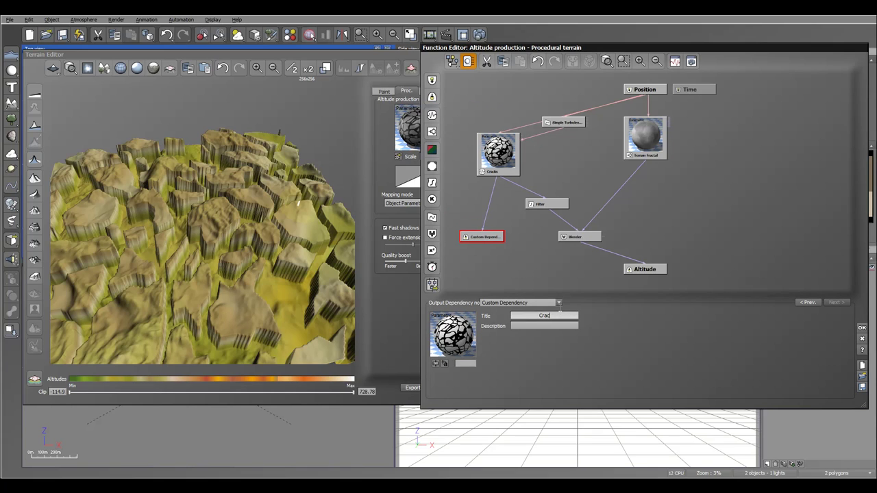
key(Return)
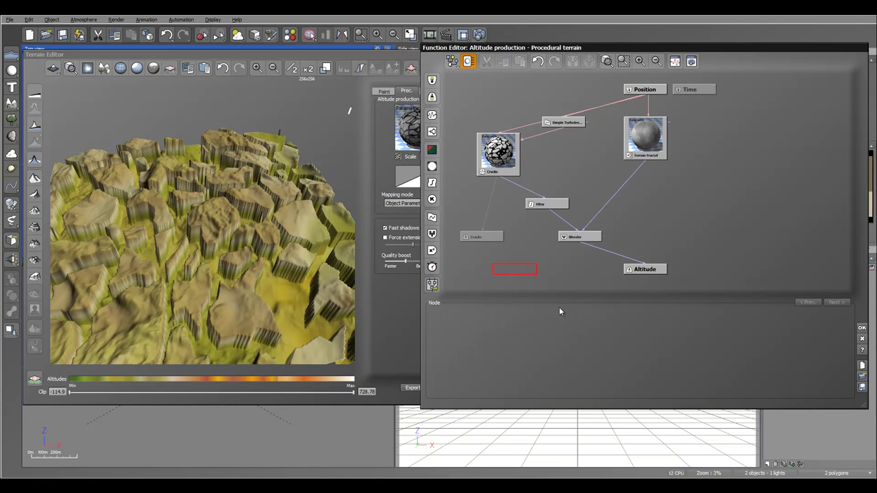
click(862, 329)
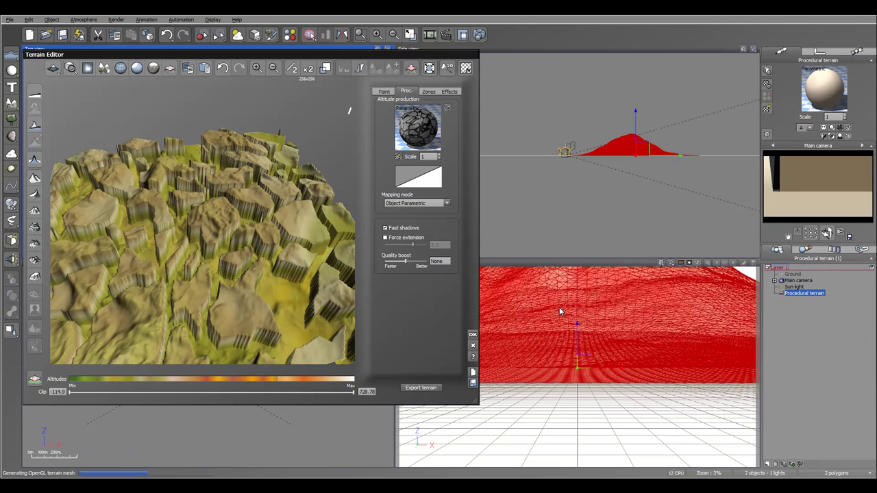
drag(292, 54, 372, 62)
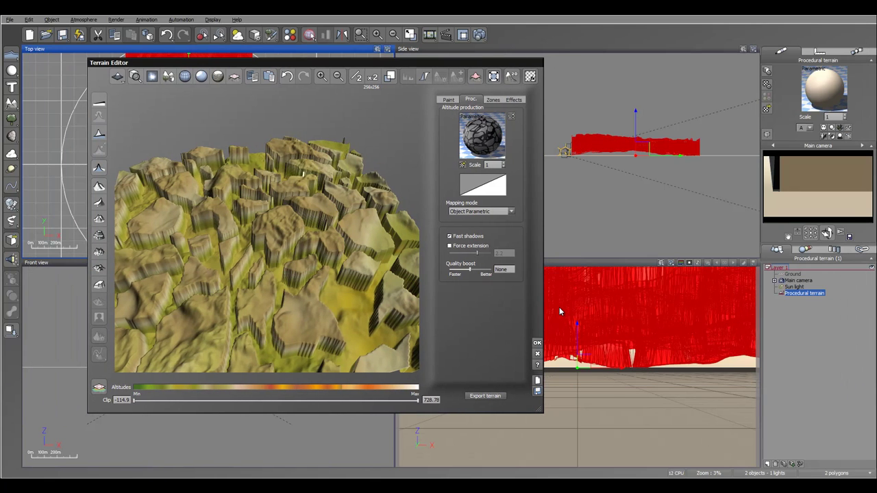
click(537, 343)
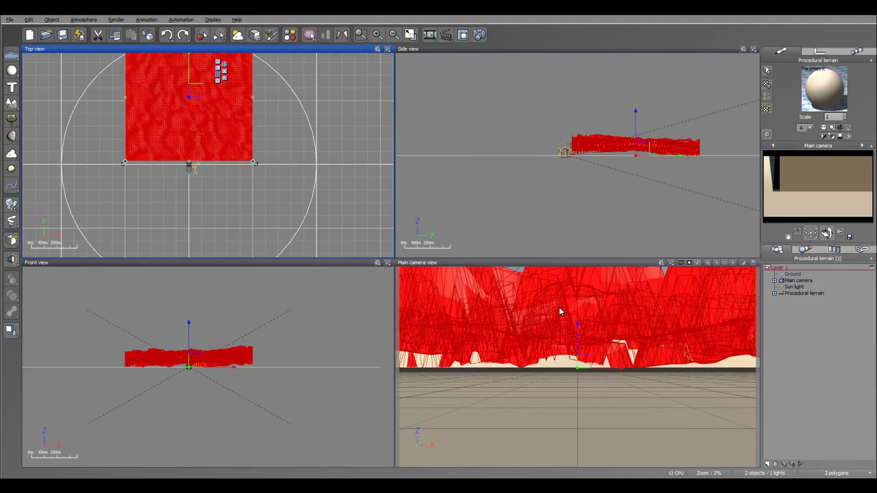
Select the main camera, raise it to a height of about 213 m, and tilt it down toward the terrain.
key(ctrl+a)
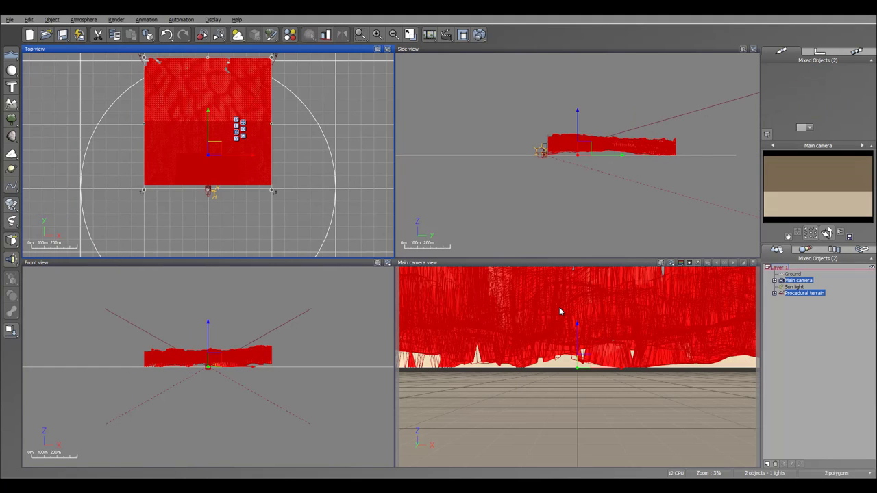
key(ctrl+d)
key(ctrl+z)
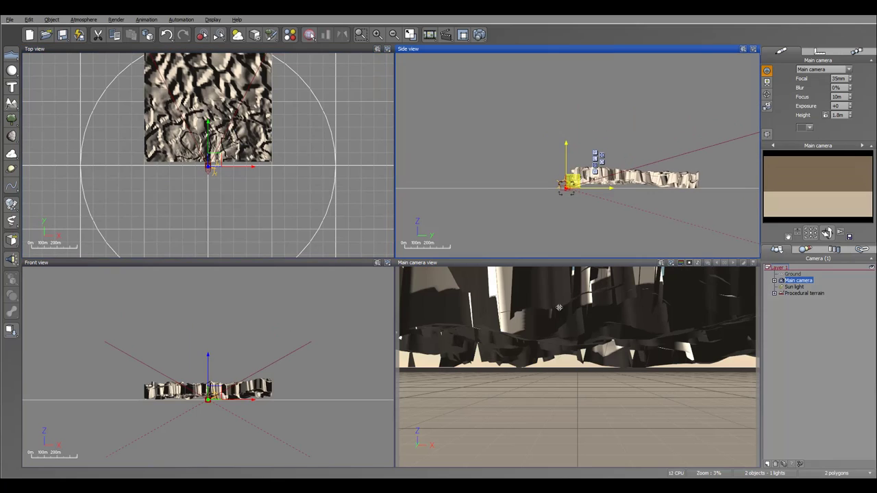
drag(572, 181, 573, 154)
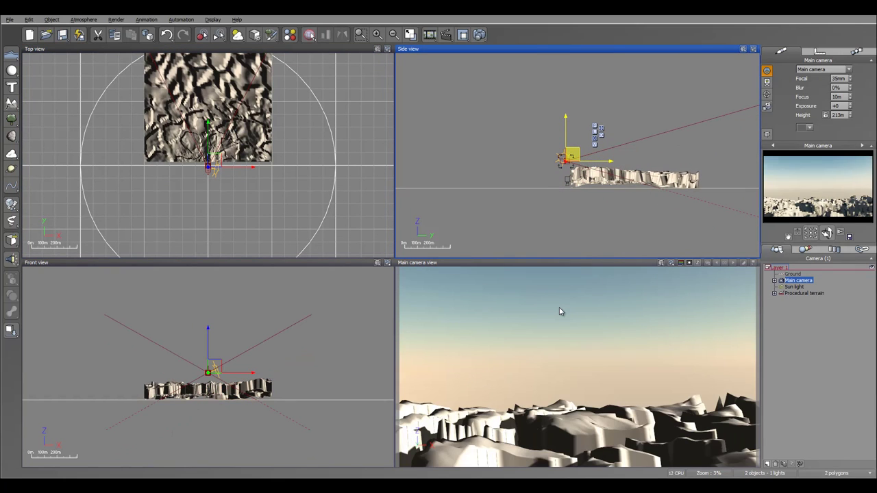
right_drag(560, 307, 560, 377)
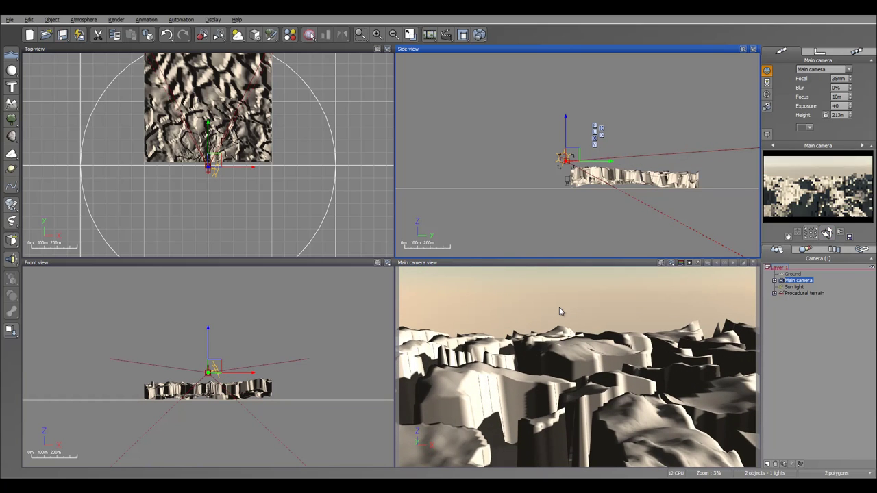
Pull the main camera back from the terrain, raise it to about 259 m, and tilt it down further.
scroll(559, 308, down, 2)
drag(559, 308, 559, 312)
middle_drag(559, 308, 559, 311)
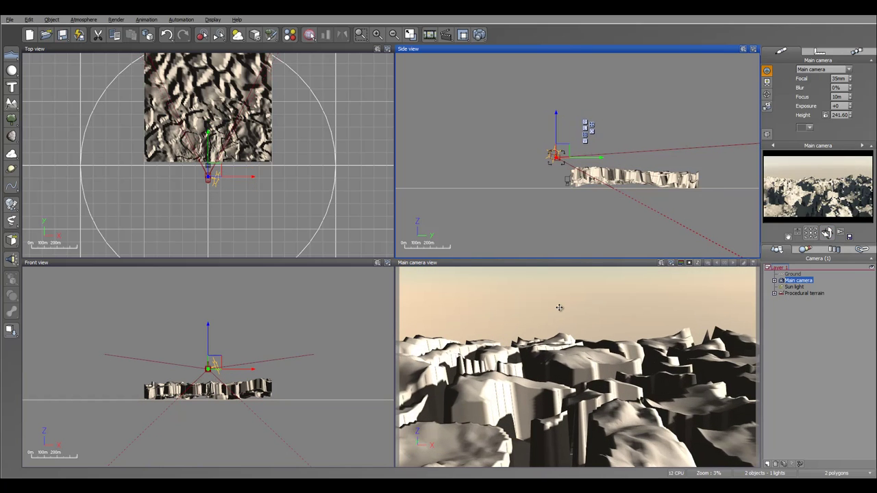
right_drag(560, 308, 559, 336)
drag(559, 308, 560, 312)
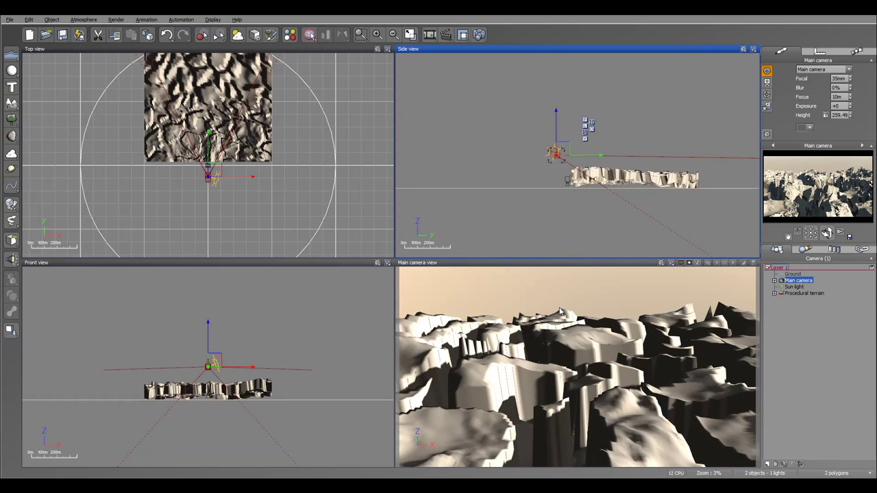
Reopen the procedural terrain for editing, set the altitude production scale to 0.5, and accept the change.
click(621, 179)
right_click(231, 146)
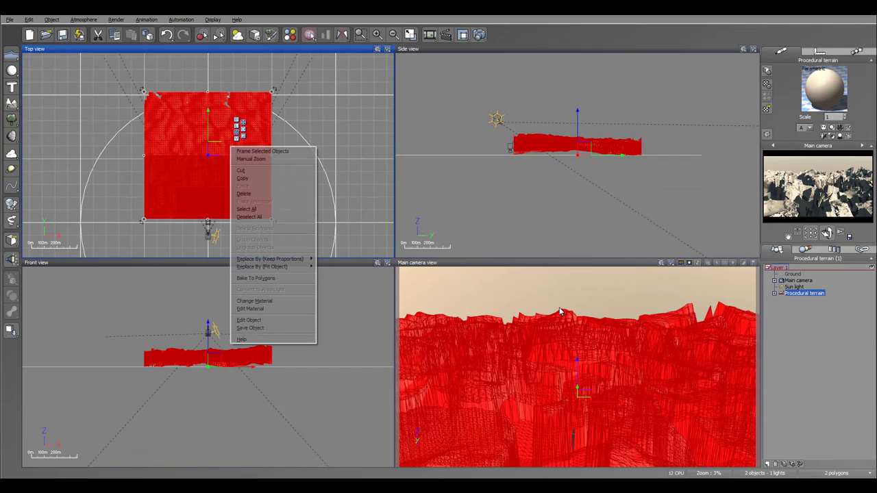
click(249, 320)
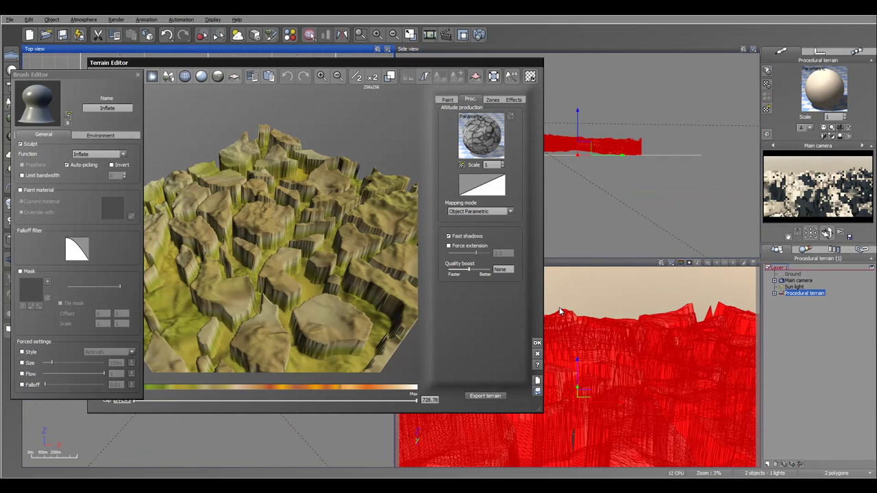
mouse_move(371, 214)
right_down()
mouse_move(384, 201)
mouse_move(375, 222)
mouse_move(395, 211)
right_up()
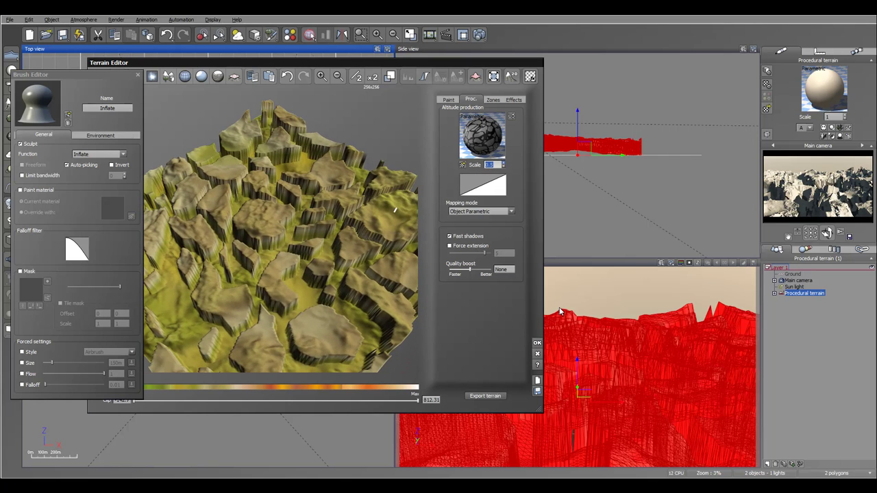
right_drag(312, 205, 407, 212)
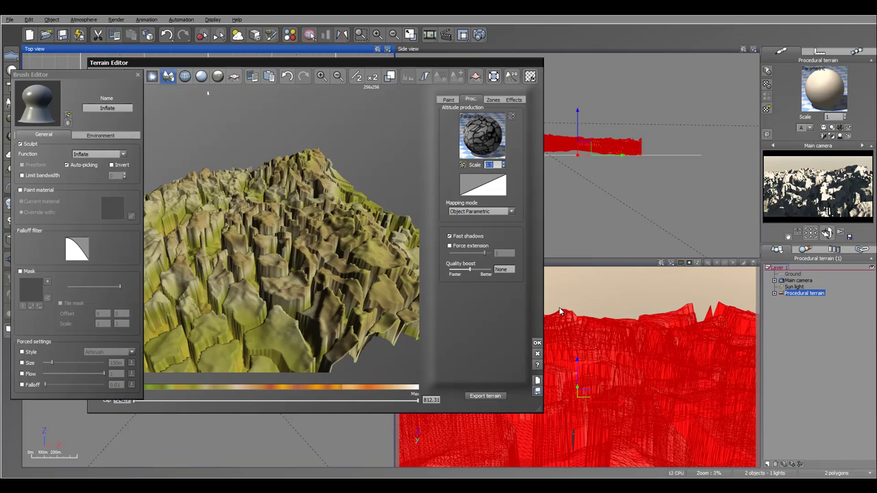
click(168, 77)
right_drag(322, 178, 296, 236)
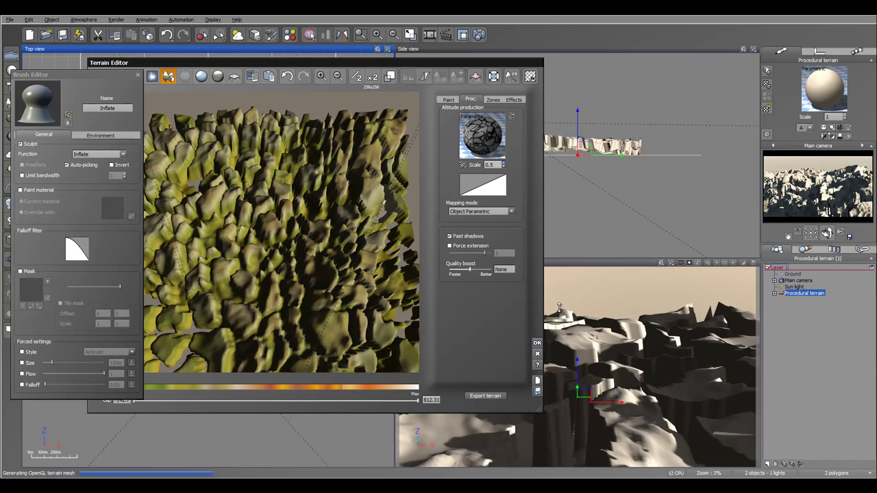
key(Return)
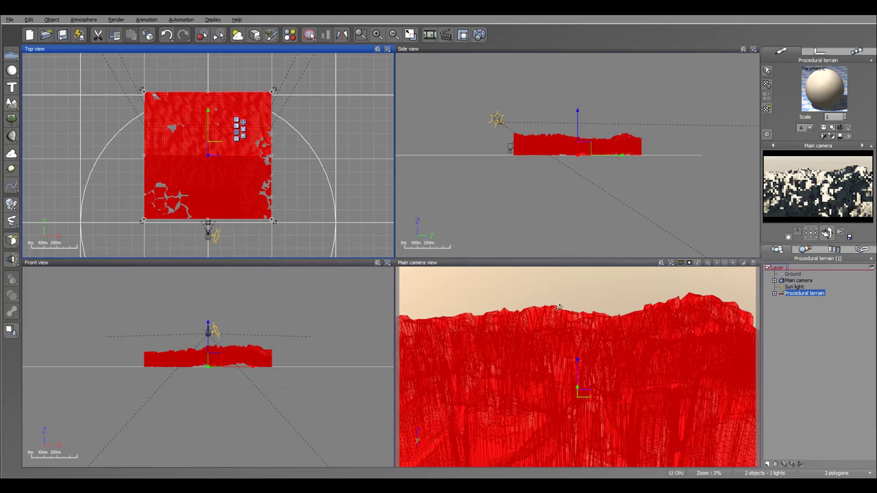
Rotate the procedural terrain a quarter turn clockwise in the top view and raise the main camera to about 299 m.
drag(274, 90, 274, 222)
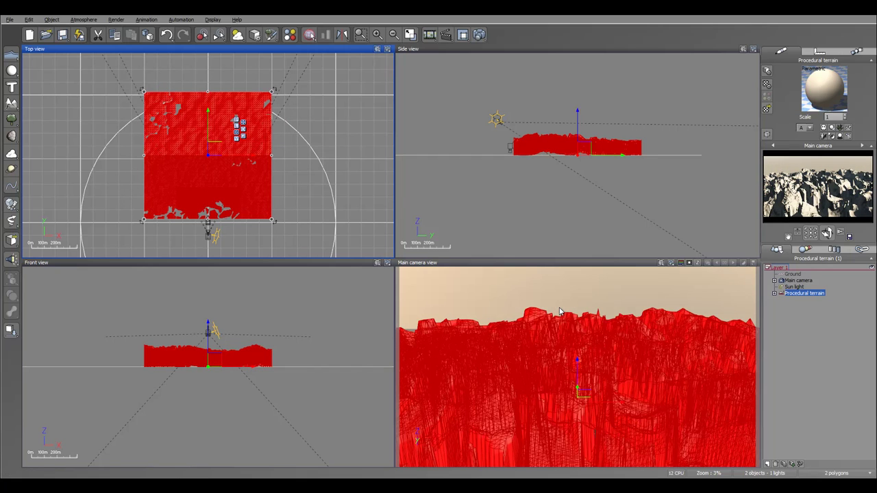
click(560, 312)
drag(585, 148, 574, 143)
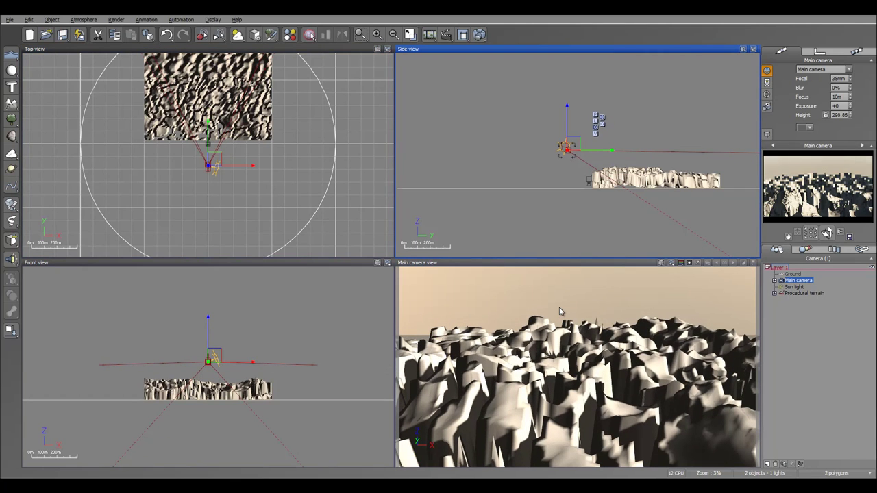
Rotate the procedural terrain a further half turn in the top view.
right_drag(212, 102, 225, 145)
click(224, 140)
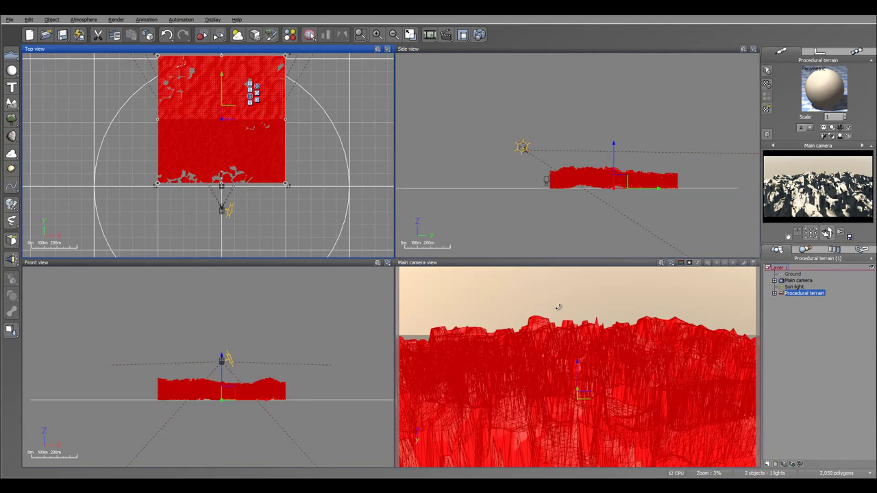
mouse_move(289, 185)
mouse_down()
mouse_move(313, 140)
mouse_move(289, 54)
mouse_move(173, 41)
mouse_move(155, 54)
mouse_up()
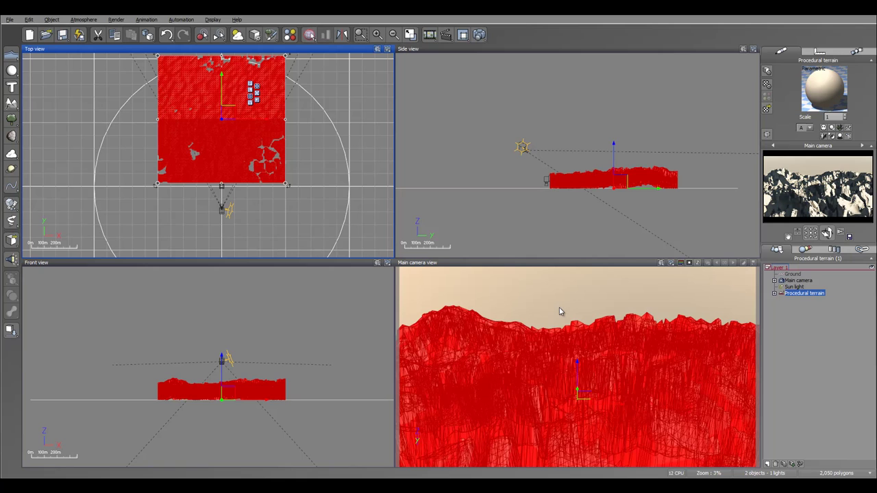
Reframe the terrain by moving the main camera slightly back to a height of about 292 m and tilting it down.
click(523, 148)
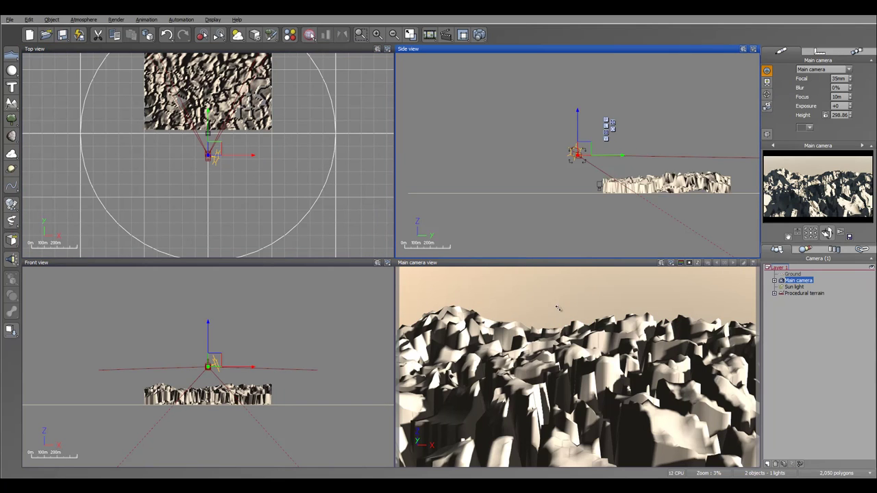
mouse_move(584, 149)
mouse_down()
mouse_move(587, 160)
mouse_move(581, 156)
mouse_up()
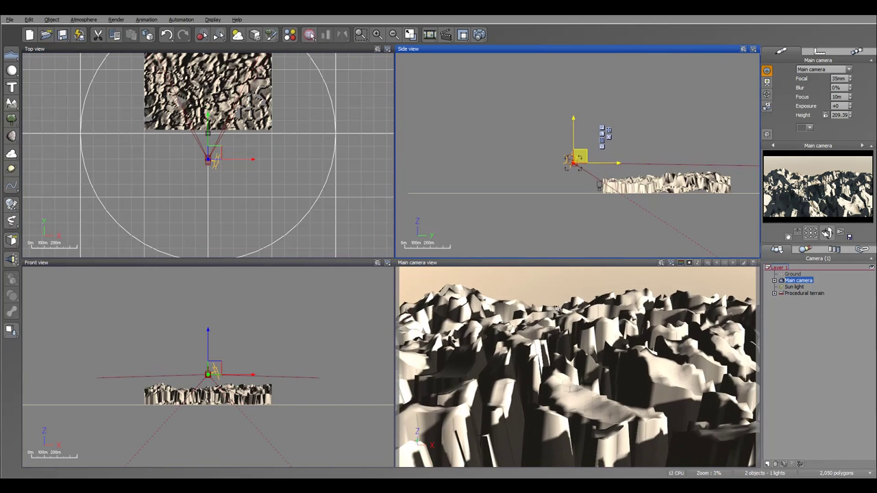
drag(558, 308, 558, 308)
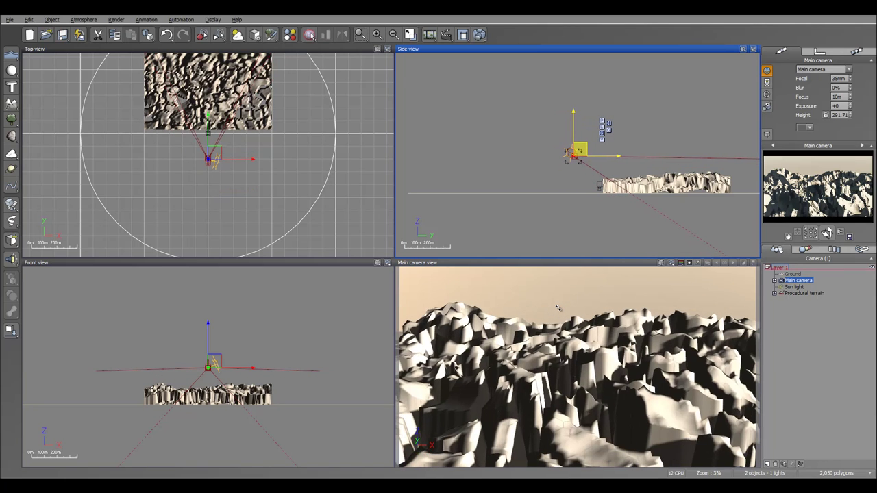
drag(827, 233, 827, 239)
right_drag(560, 311, 559, 311)
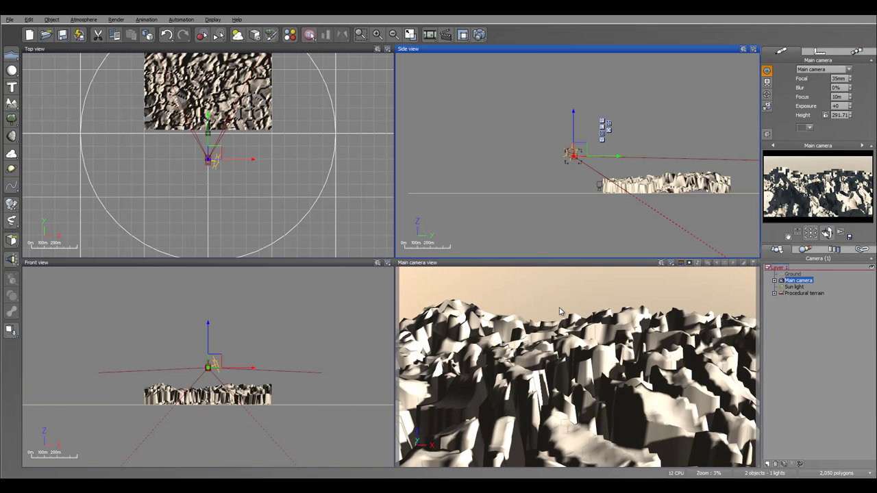
Render the untextured terrain from the main camera at 800x450 in Preview quality to check its shape.
key(ctrl+F9)
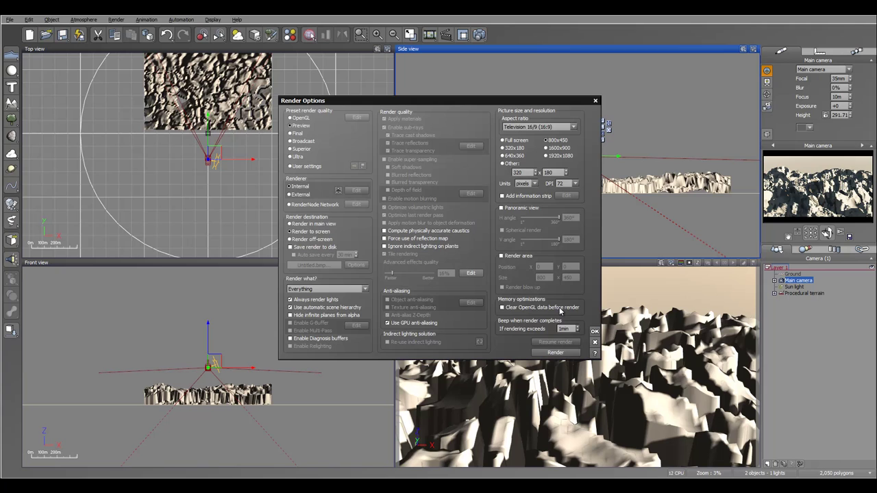
key(Escape)
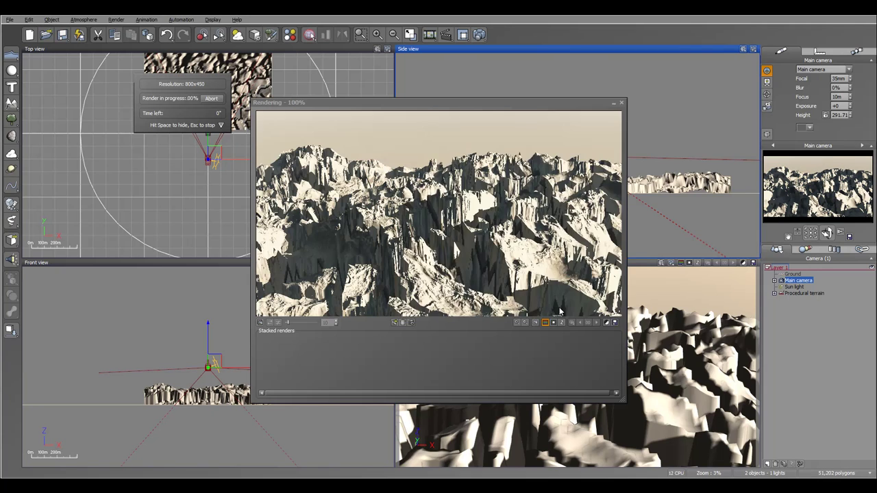
key(Return)
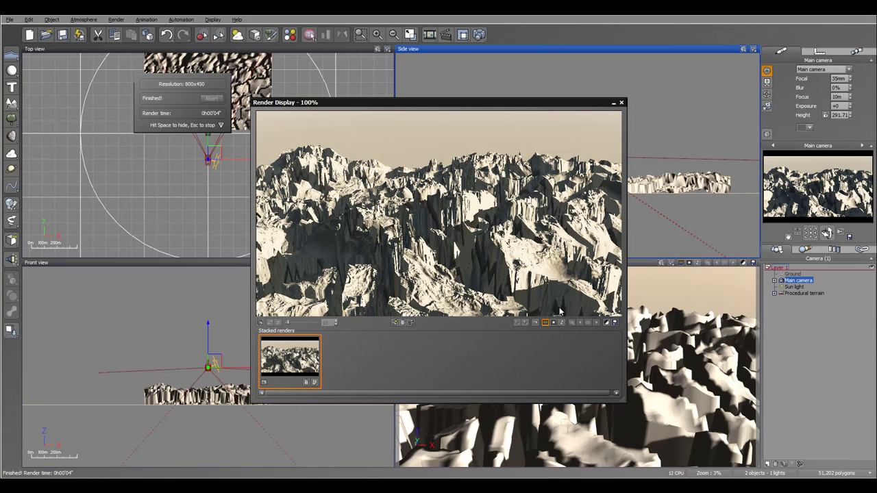
key(Escape)
Assign the Rocks and Plants landscape material to the procedural terrain and keep it as a simple material.
click(559, 312)
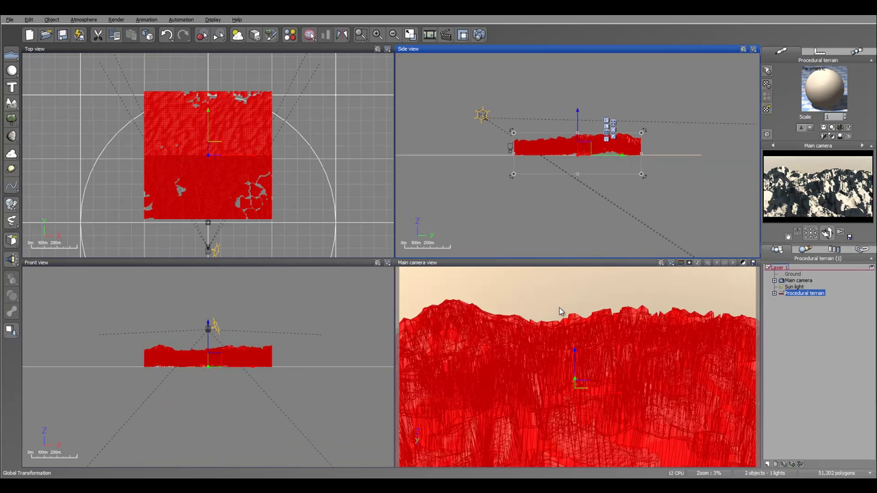
click(766, 109)
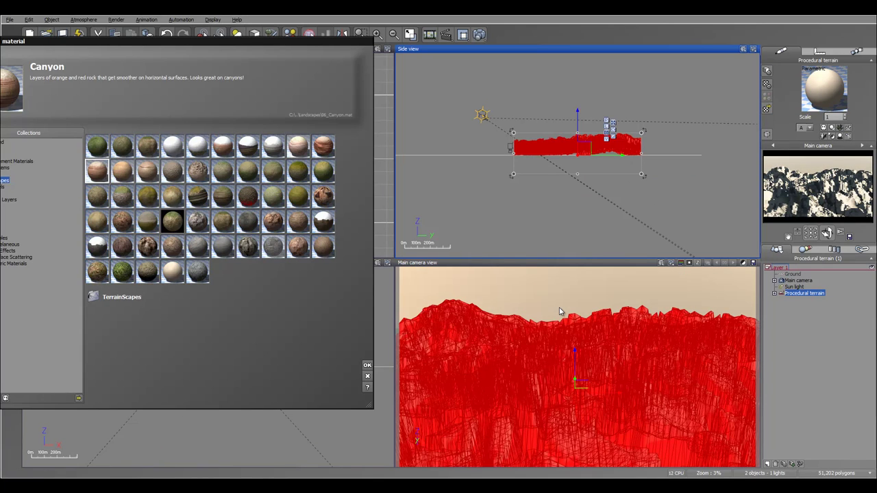
click(272, 247)
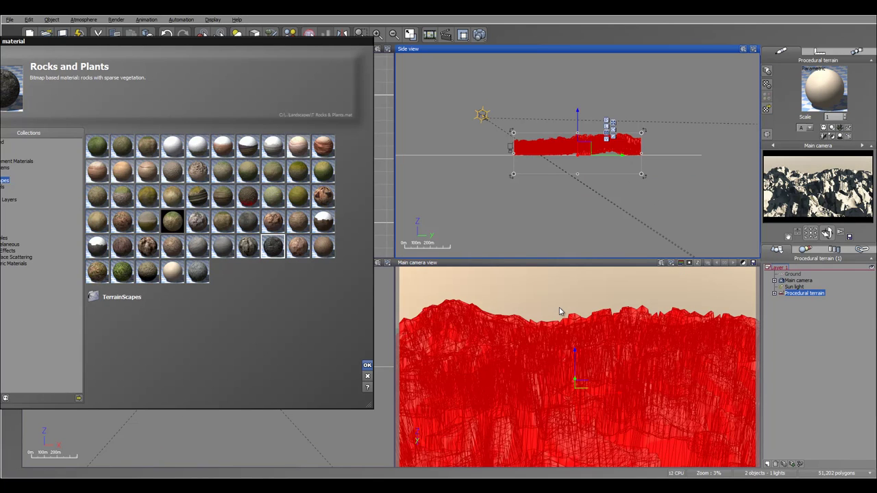
key(Return)
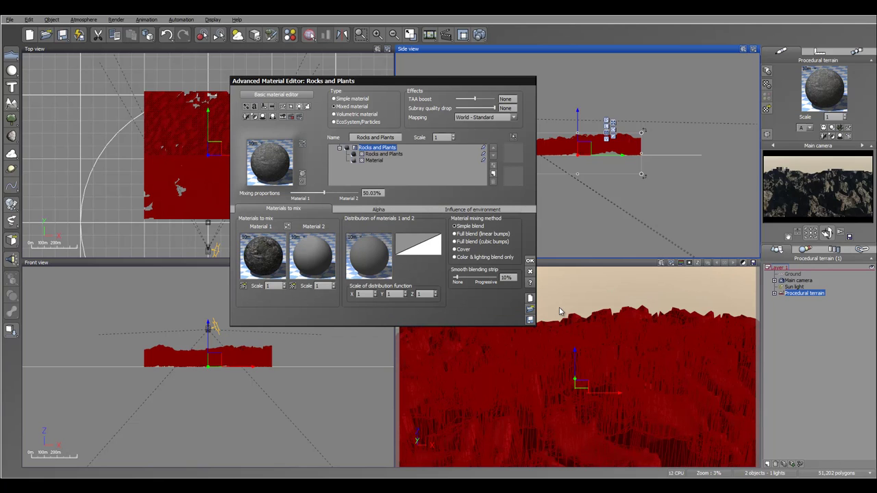
key(ctrl+z)
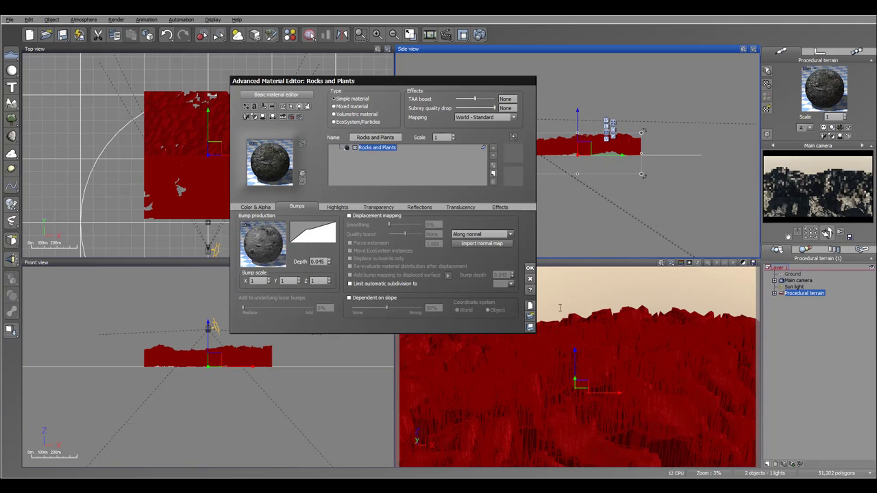
Add the Grass landscape material as a layer above Rocks and Plants and set its alpha boost to 0%.
click(530, 316)
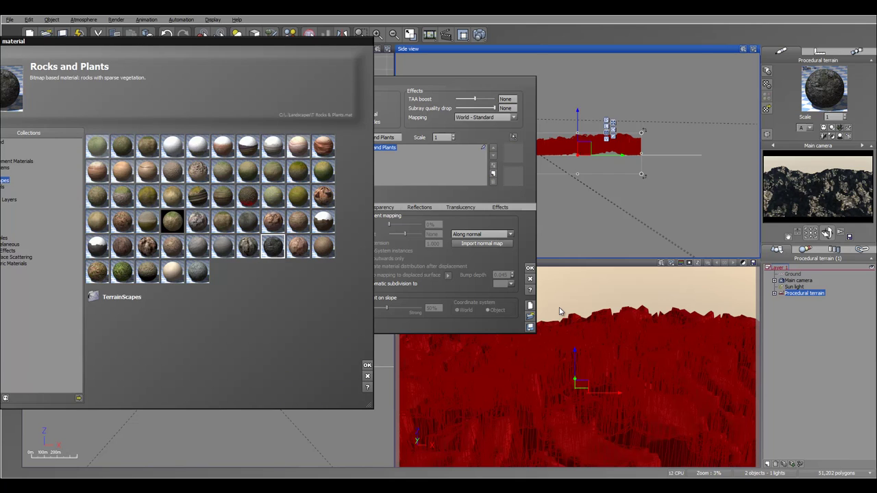
click(97, 146)
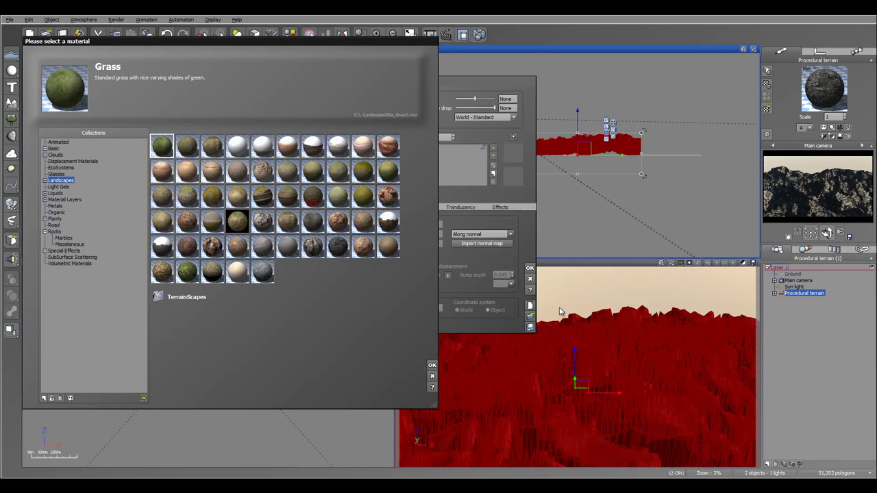
key(Return)
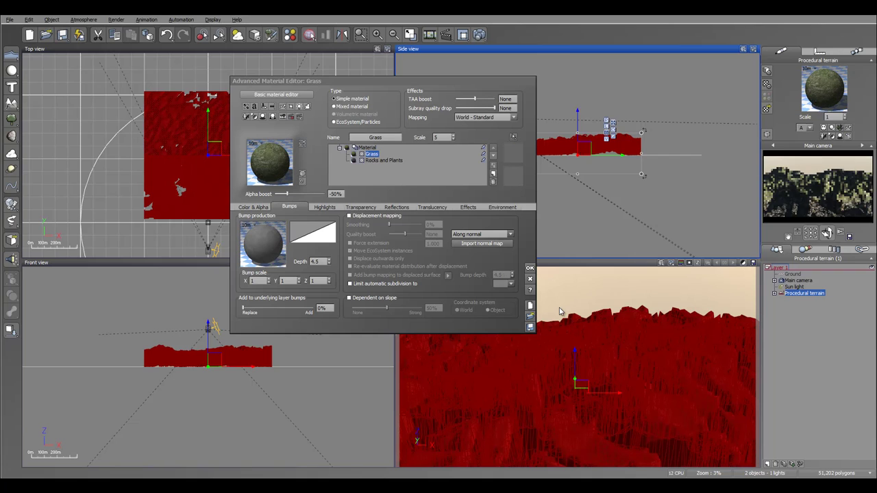
key(Tab)
text(0)
key(Return)
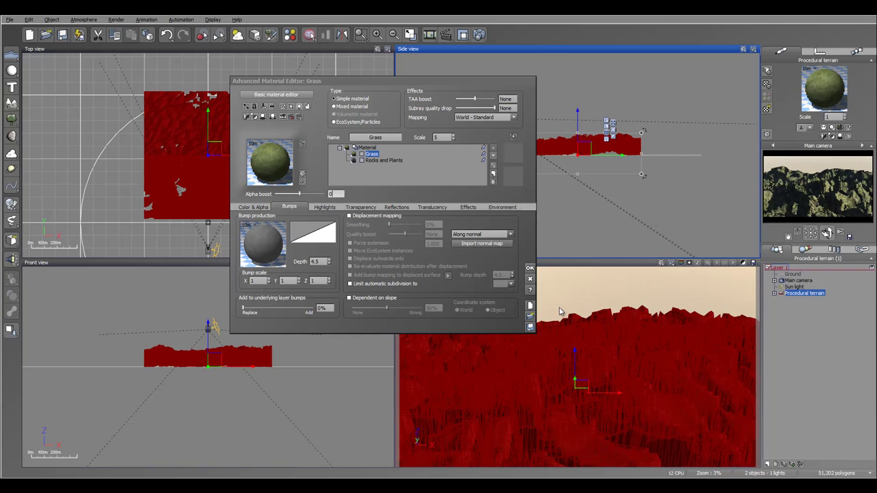
Limit the Grass layer to altitudes from -0.19 to 1, with 15% top fuzziness and 22% steep-slope fuzziness.
key(ctrl+Tab)
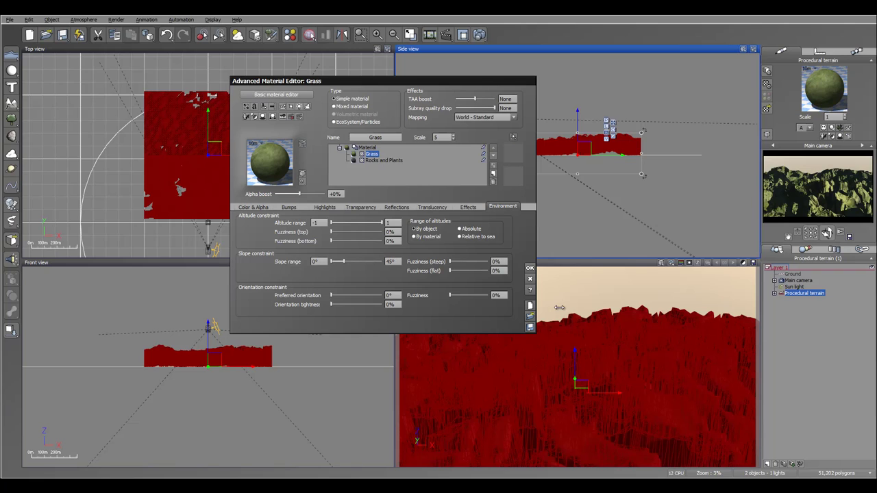
drag(331, 223, 347, 223)
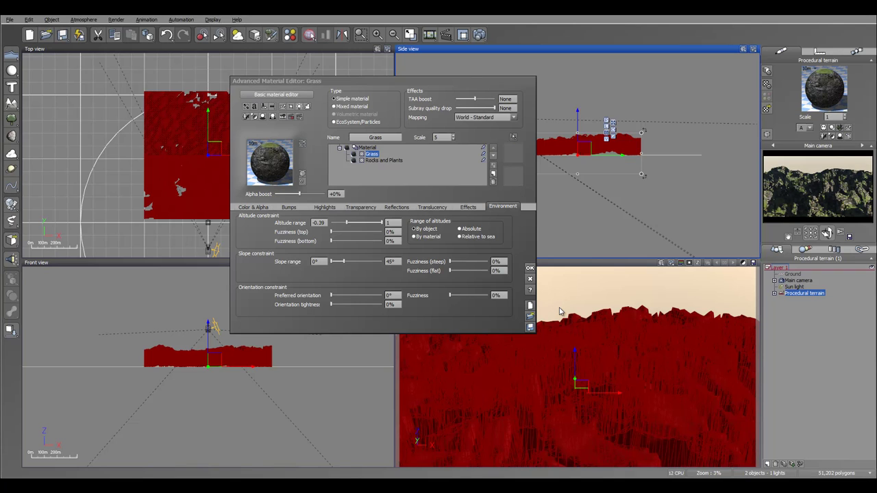
drag(450, 262, 452, 261)
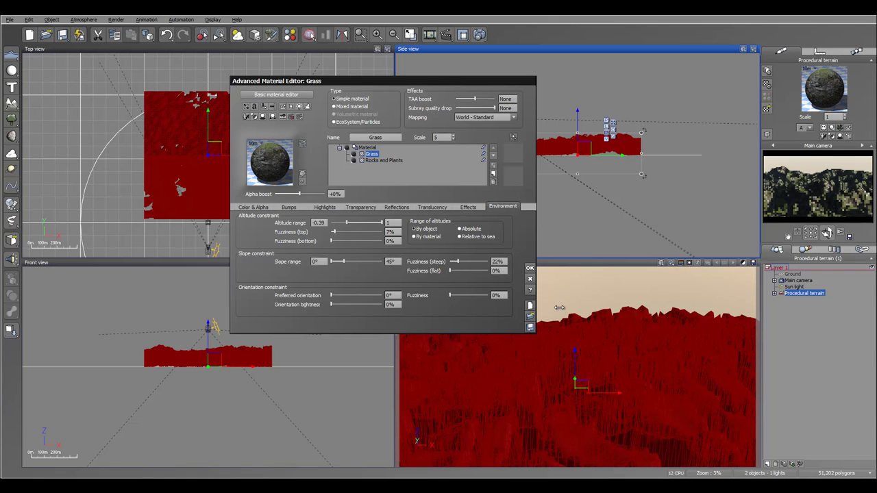
drag(331, 232, 335, 232)
drag(559, 307, 559, 312)
click(559, 312)
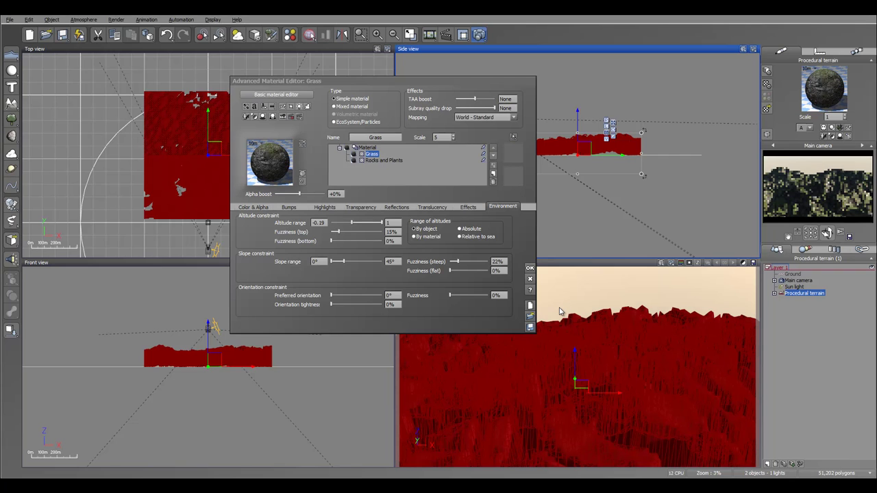
Render the terrain with its rock and grass layers from the main camera and inspect the material distribution.
key(ctrl+F9)
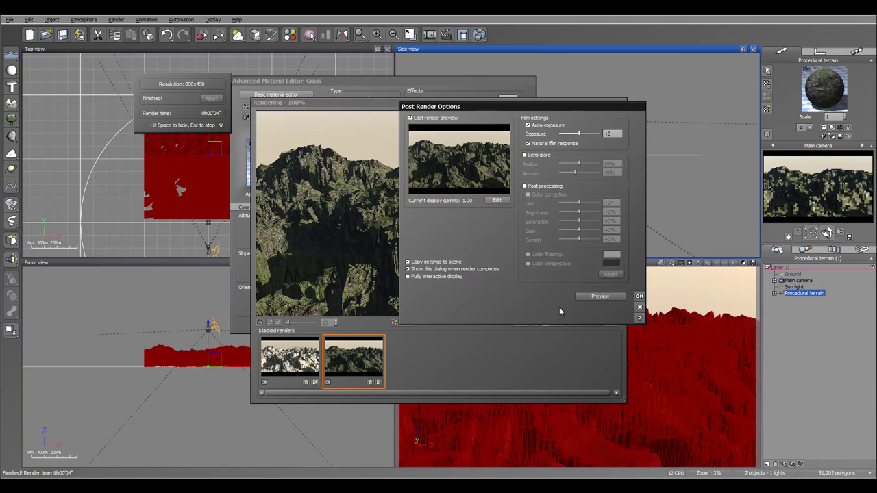
key(Escape)
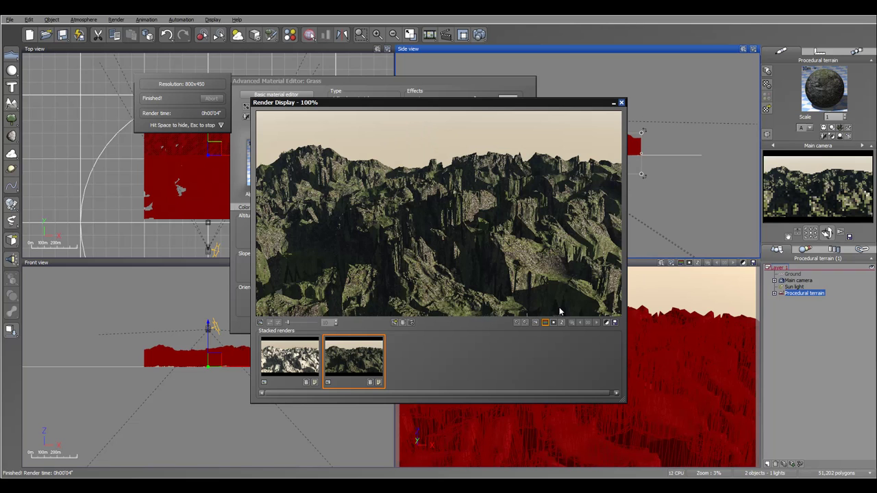
key(Escape)
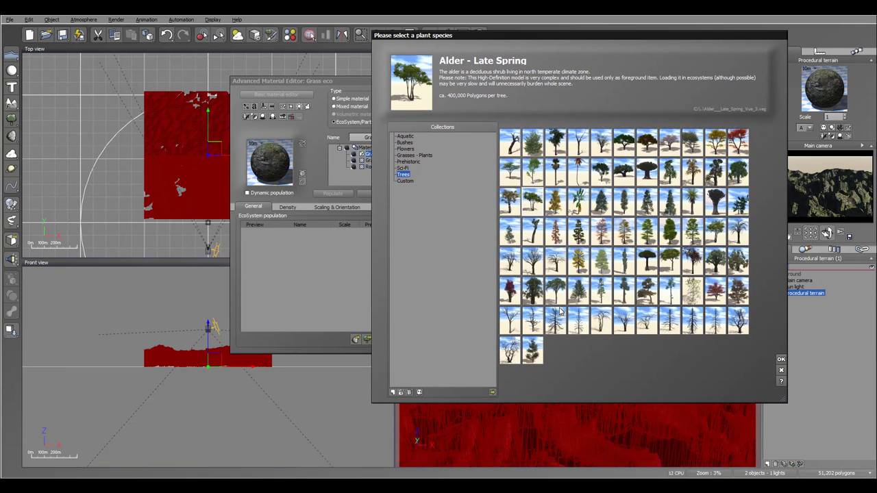
Add Alder - Late Spring and Scots Pine to the Grass eco layer and populate it without dynamic population.
double_click(559, 308)
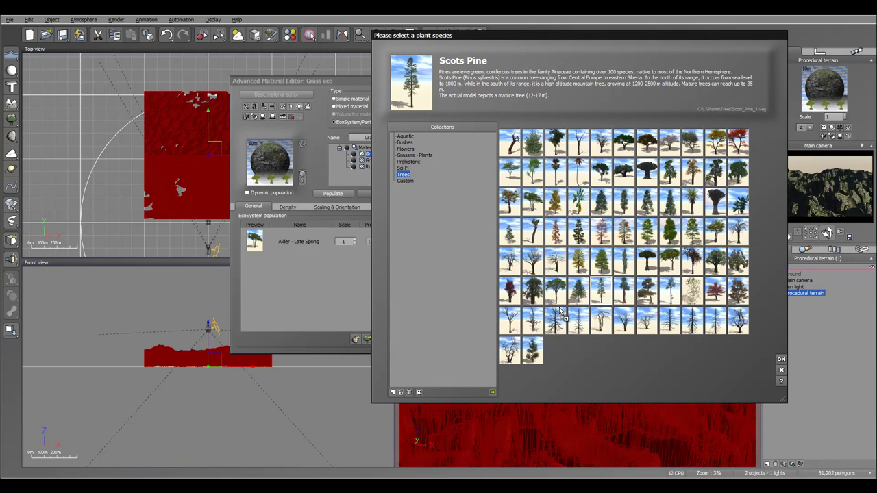
double_click(561, 312)
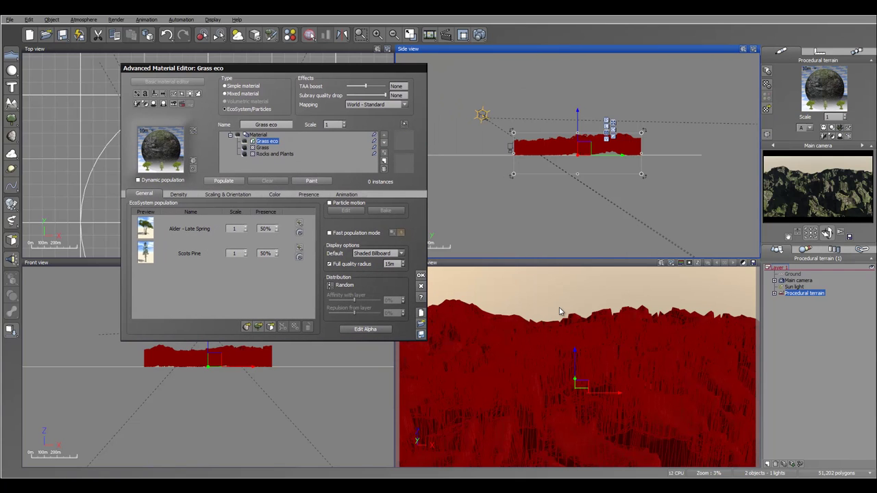
key(Return)
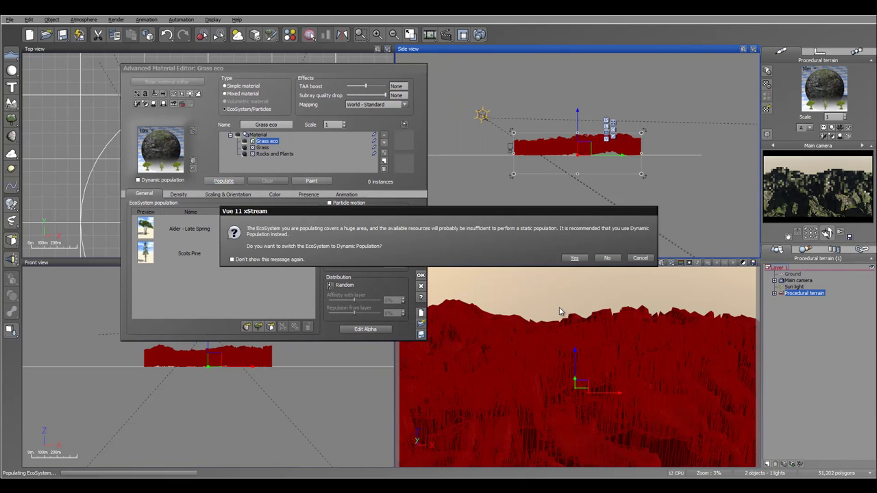
key(Return)
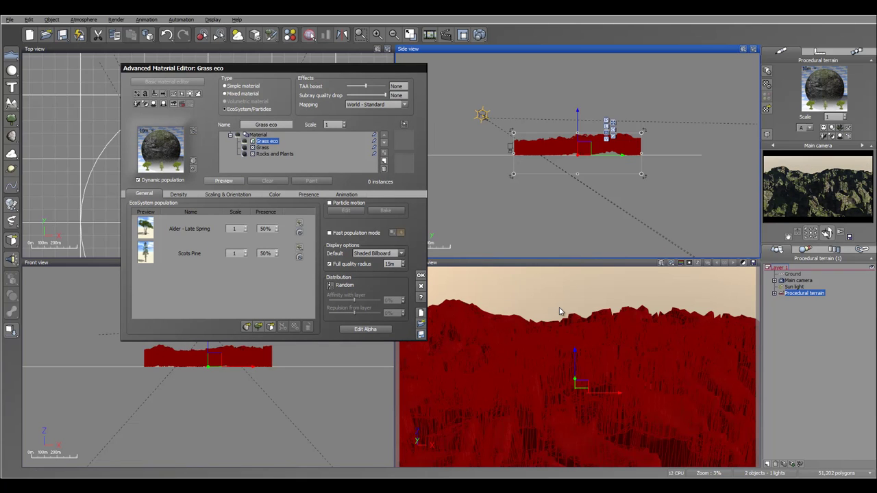
key(Return)
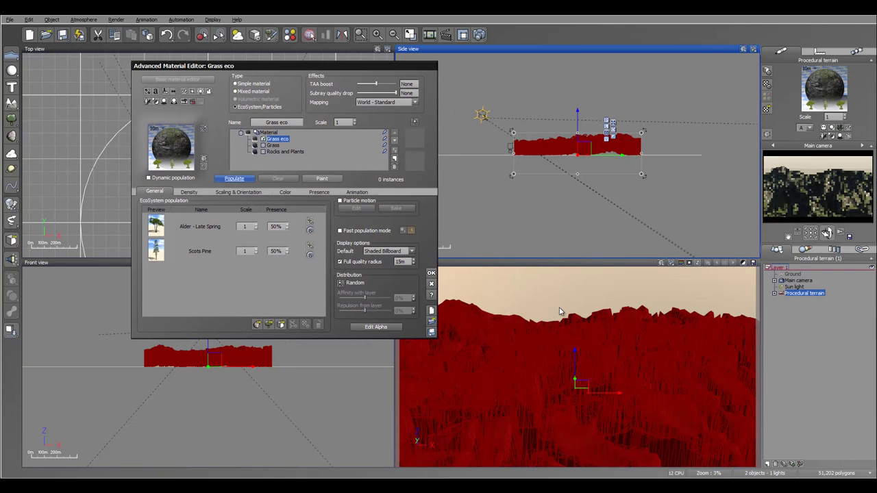
key(Return)
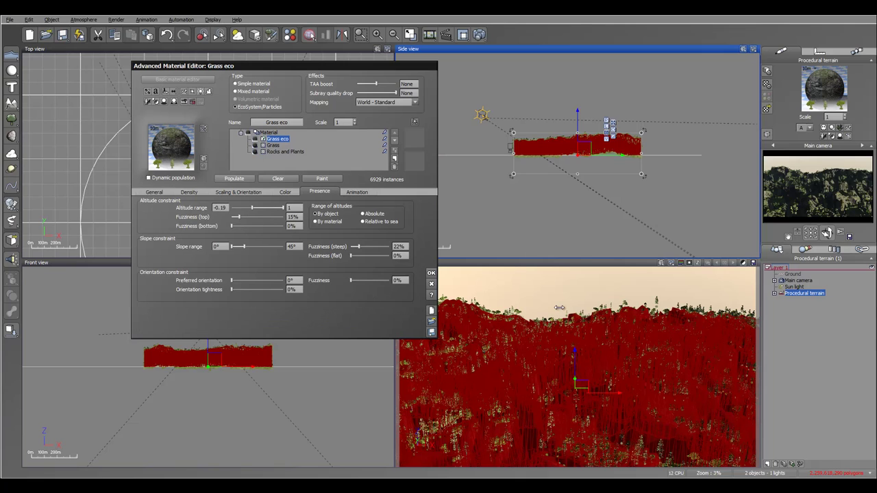
Repopulate the Grass eco layer with a minimum altitude of 0.38 and an overall density of 67%, keeping the population static.
click(234, 178)
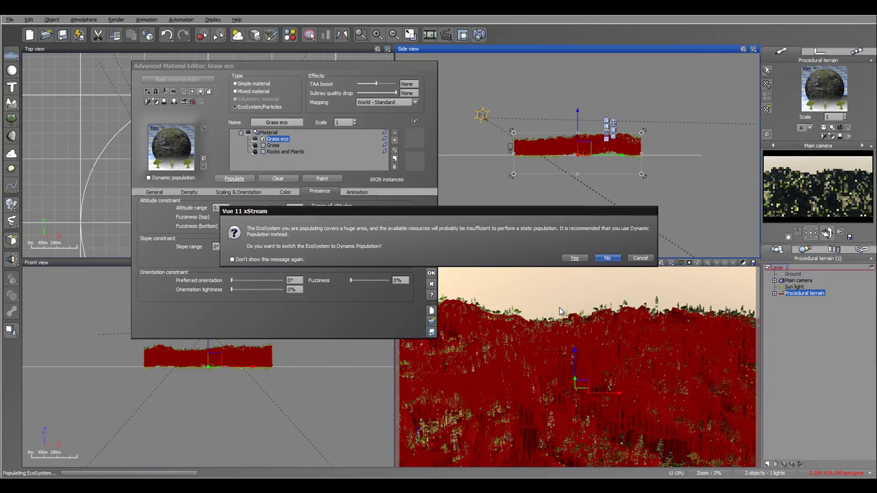
click(607, 258)
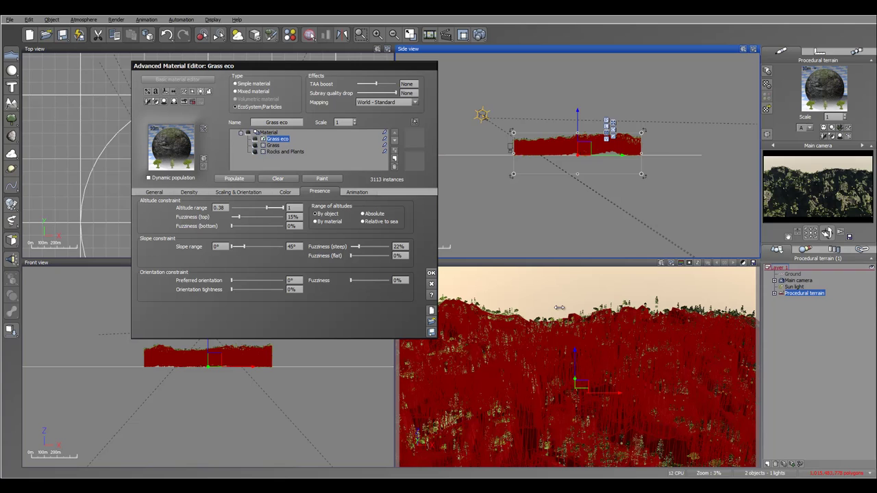
click(189, 193)
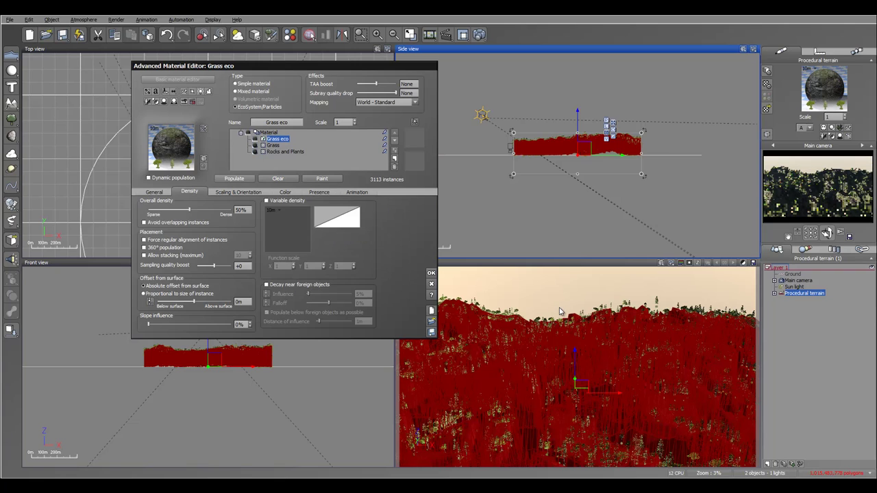
click(235, 179)
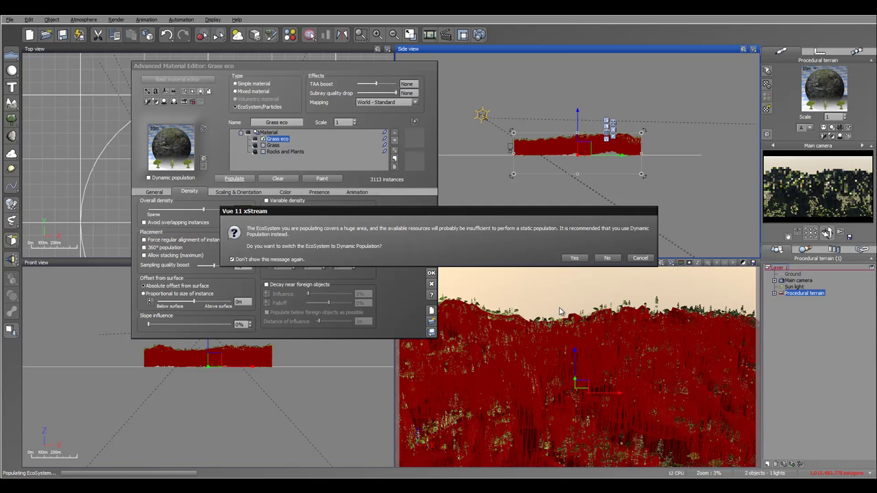
key(Return)
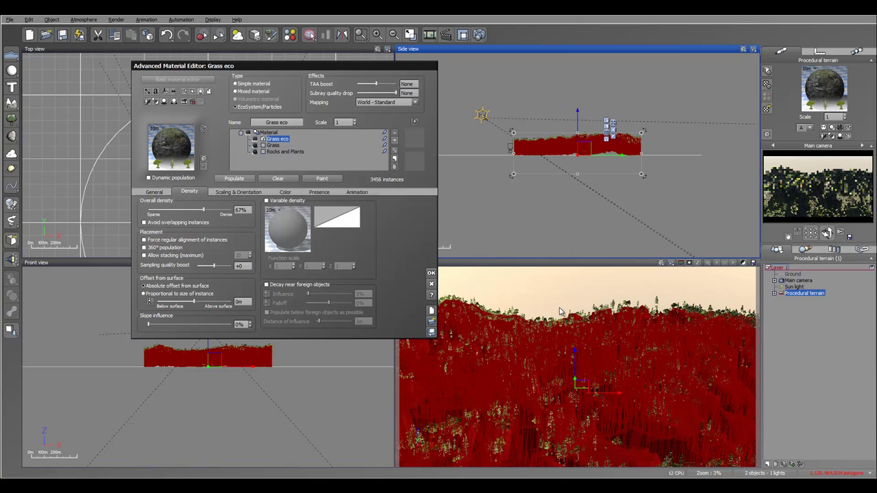
Render the terrain with its tree population from the main camera, inspect the tree coverage, and close the render.
key(F9)
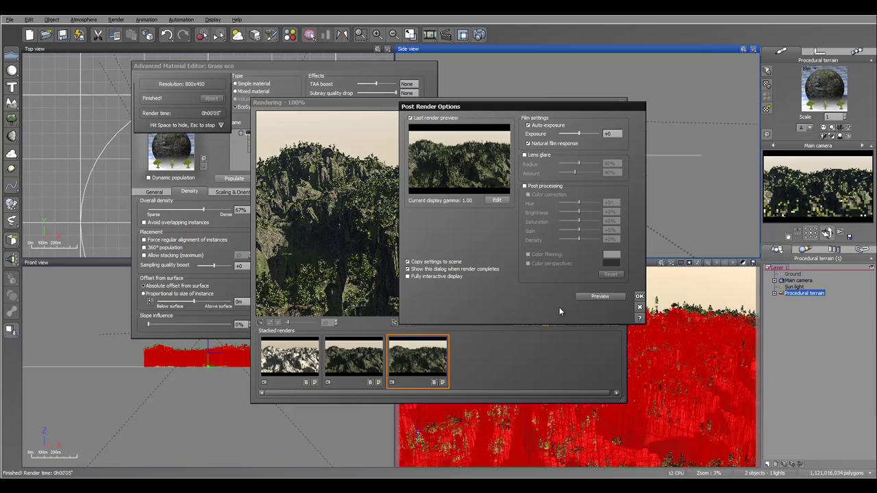
key(Escape)
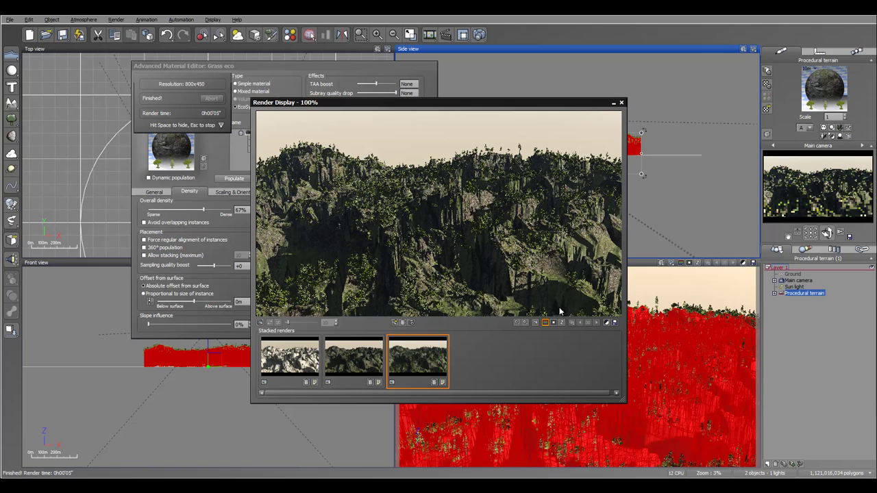
key(space)
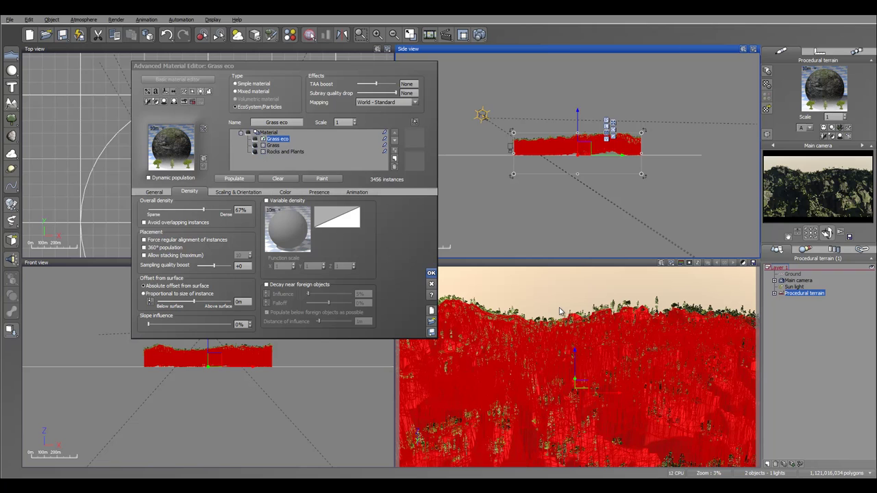
Accept the layered terrain material and add a sea plane to the scene.
key(Return)
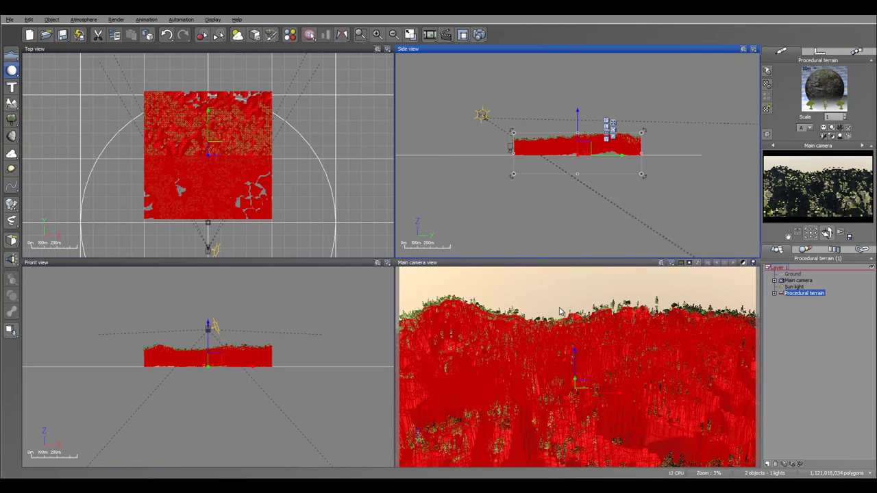
key(w)
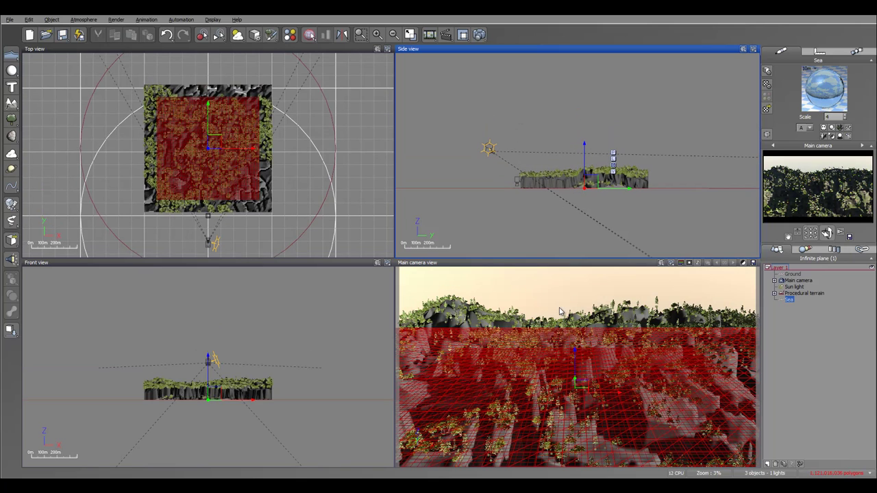
Raise the sea plane vertically until it cuts partway up the rock cliffs and floods the gaps between them.
key(Up)
key(Up)
key(Up)
key(Up)
key(Up)
key(Up)
key(Up)
key(Up)
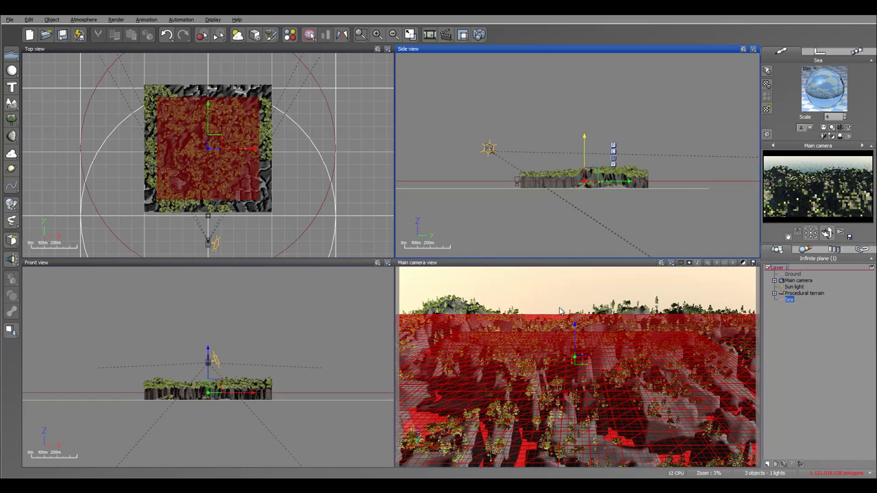
right_drag(589, 190, 589, 176)
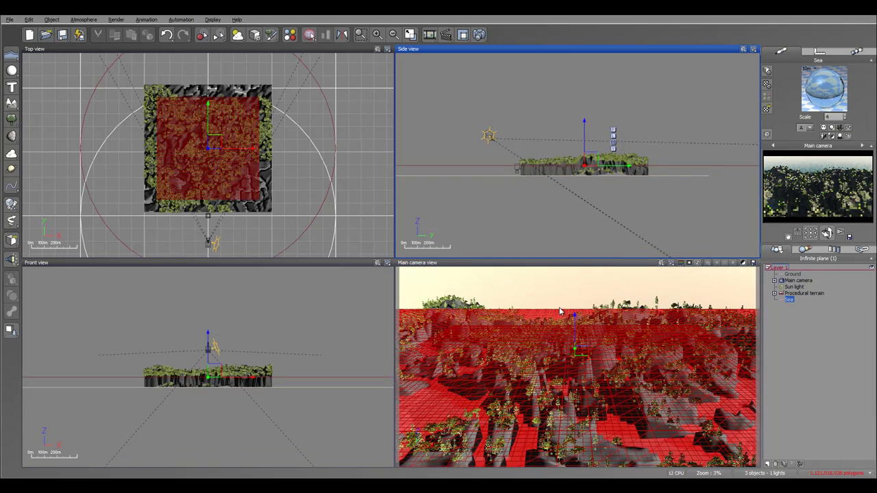
scroll(589, 176, up, 4)
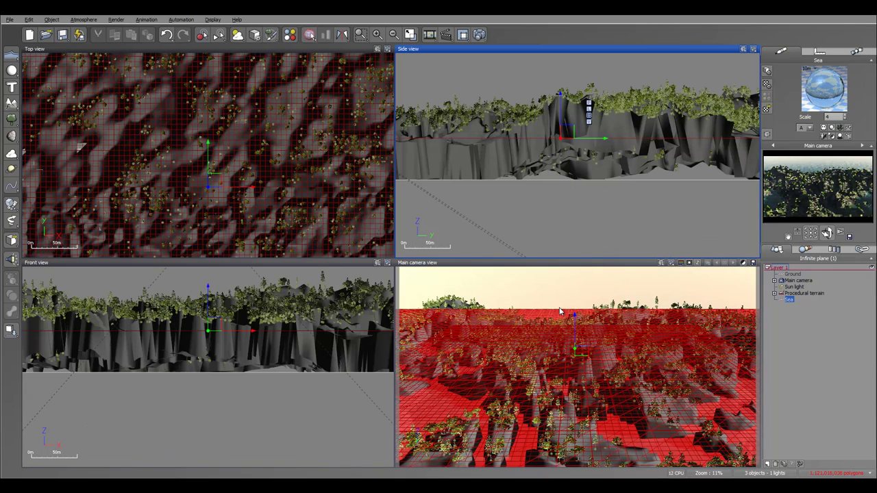
Open the procedural terrain's material and repopulate the Grass eco layer with a minimum altitude of 0.66.
right_drag(589, 139, 607, 115)
click(607, 115)
double_click(824, 89)
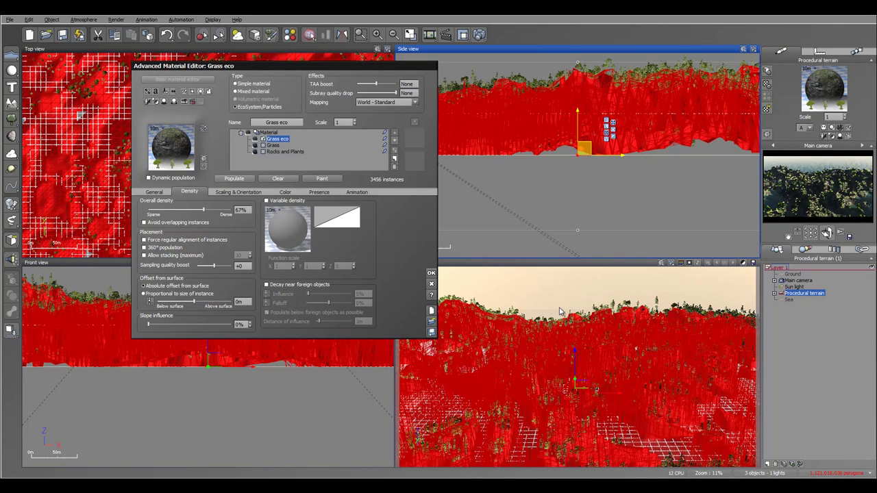
click(319, 193)
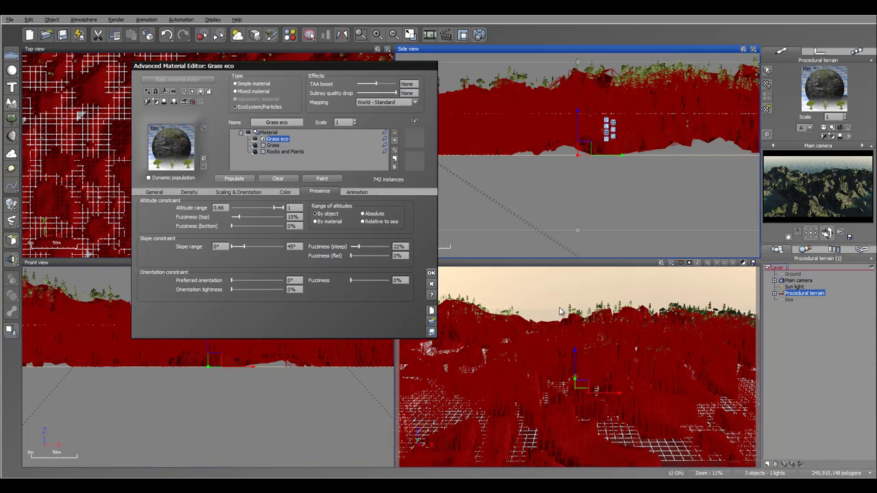
Set the Grass eco layer's overall density to 72%, repopulate it, and accept the terrain material.
click(189, 193)
drag(206, 210, 207, 210)
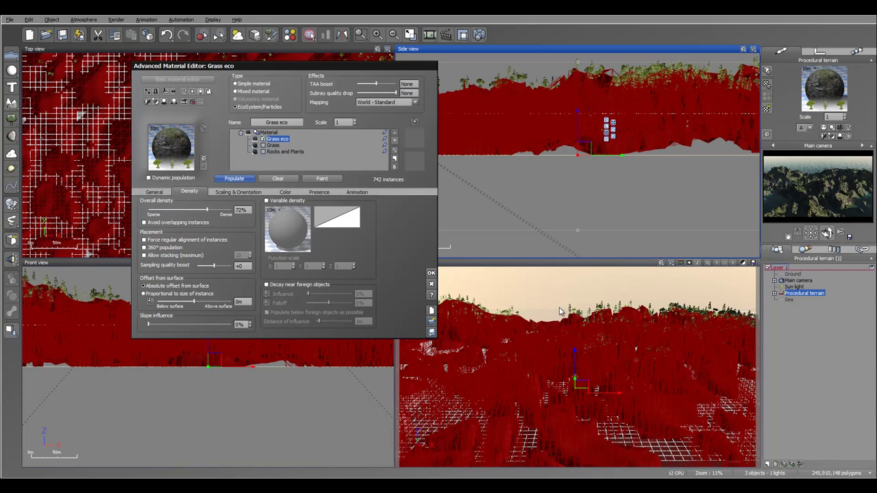
click(234, 179)
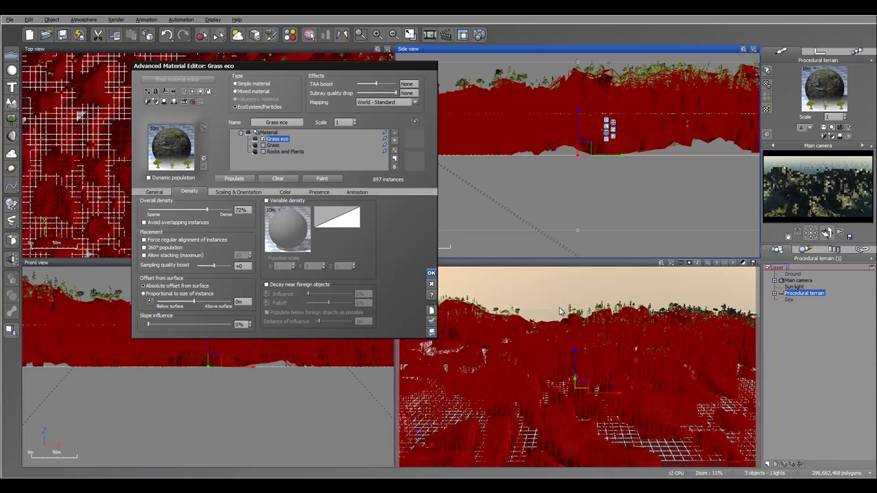
click(431, 272)
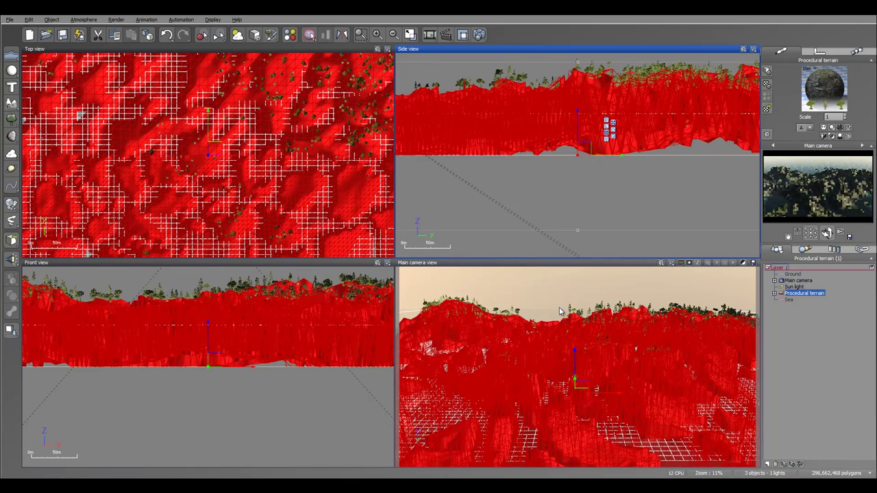
Lower the sea plane slightly against the cliffs and open its material for editing.
click(559, 312)
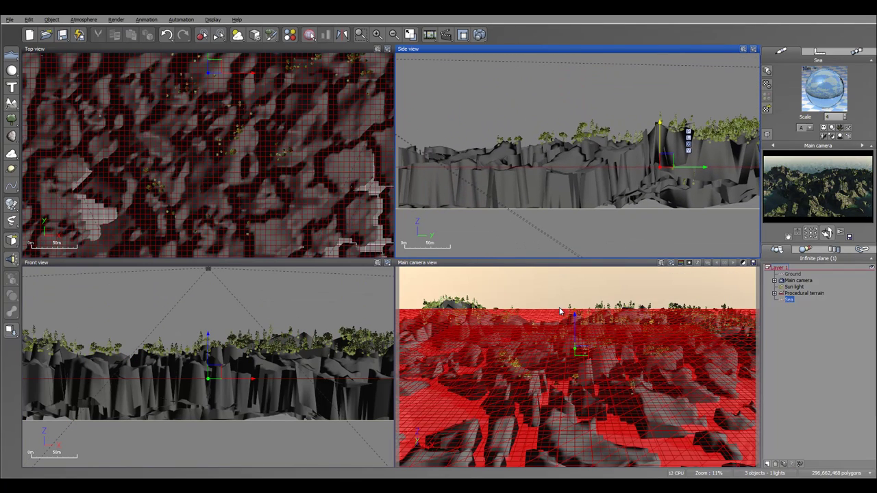
drag(659, 133, 660, 143)
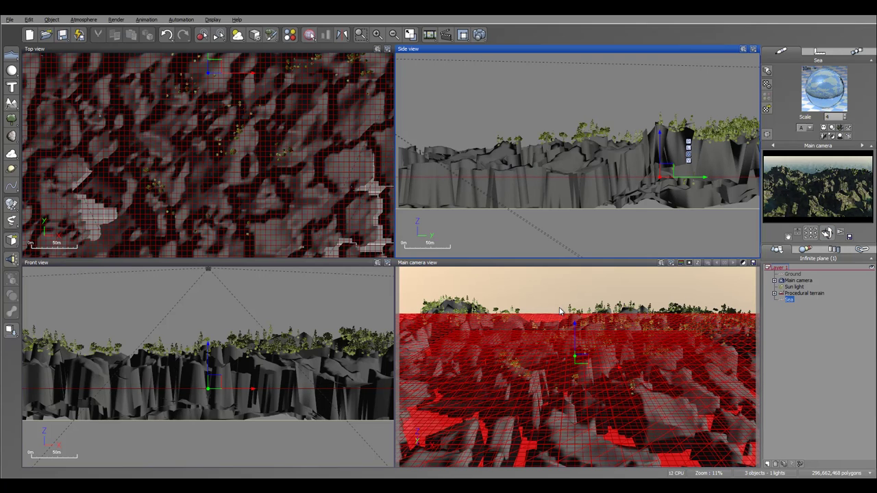
double_click(560, 310)
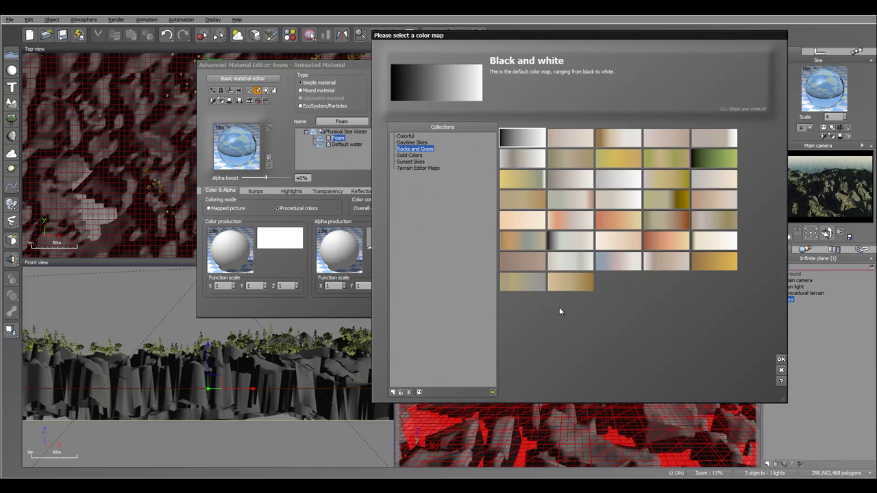
Apply the Black and white color map to the sea's Foam layer and open its color production function for editing.
click(781, 360)
right_click(228, 243)
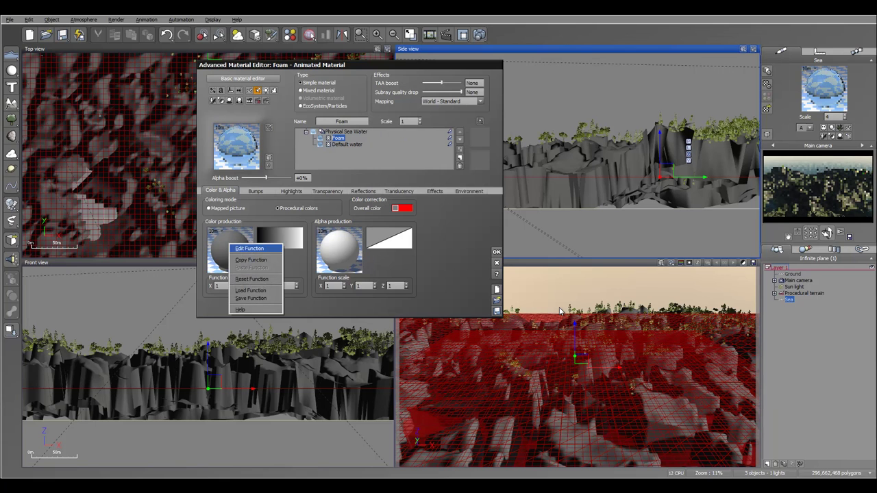
click(250, 249)
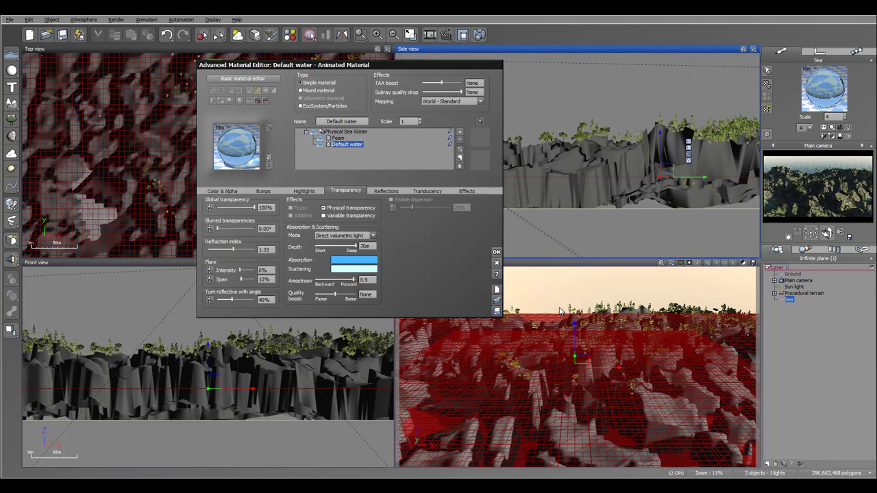
Set both the absorption and scattering colors of the Default water layer to white.
right_click(360, 260)
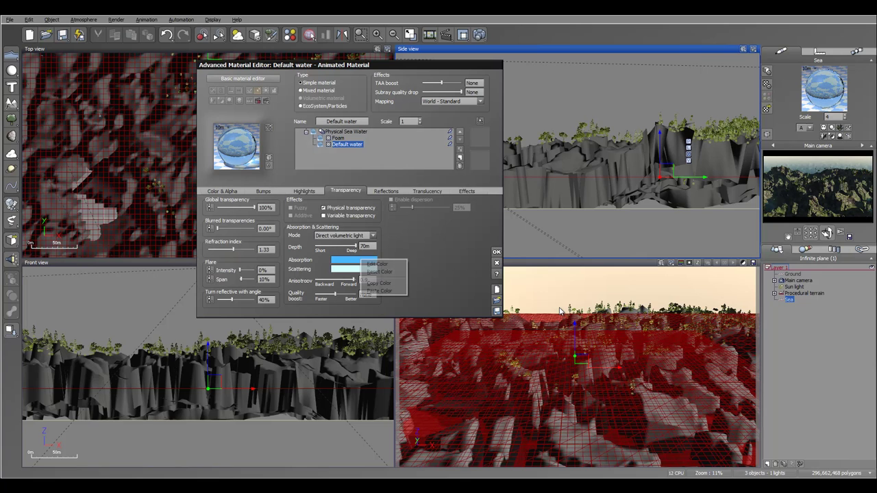
click(376, 263)
click(399, 281)
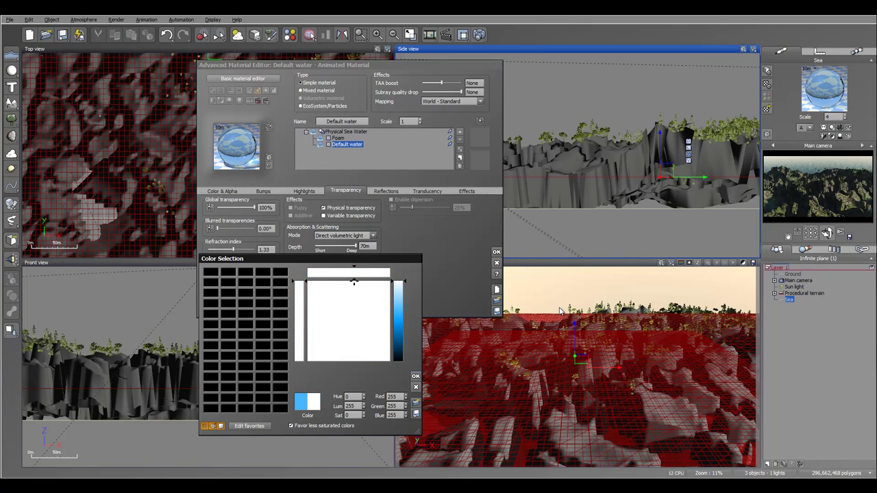
click(416, 377)
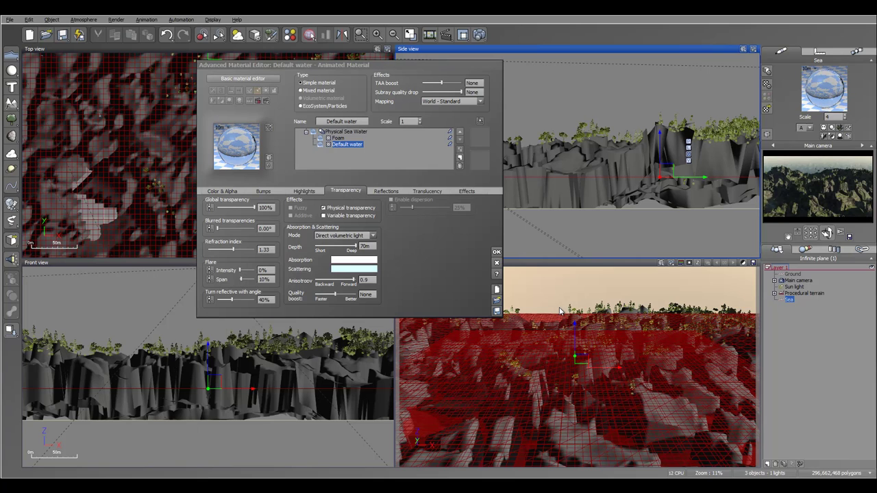
click(425, 225)
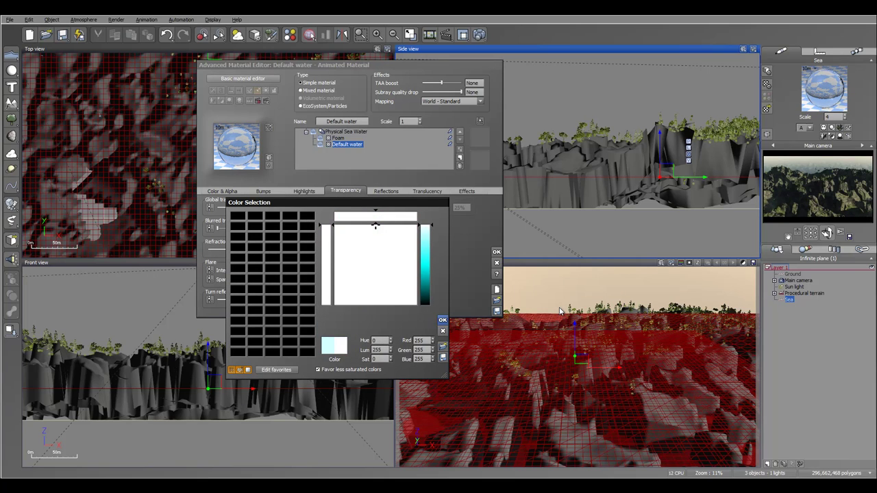
key(Return)
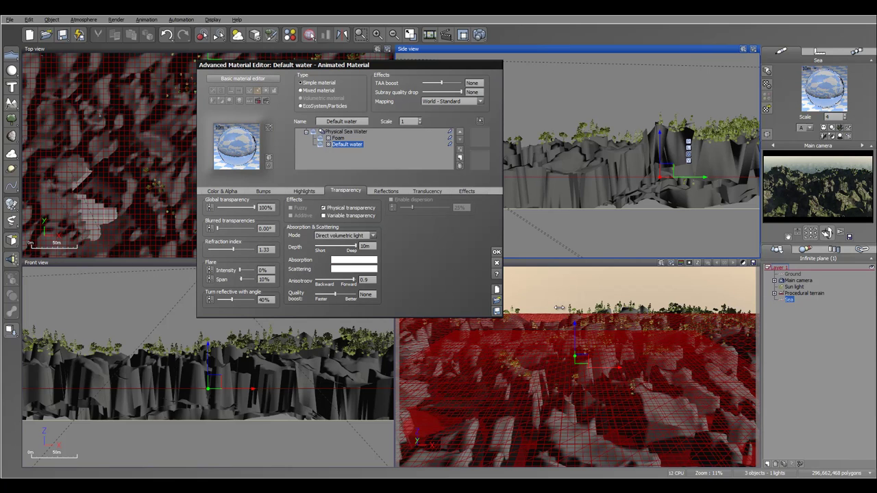
Reduce the Default water layer's absorption and scattering depth to 2.27 m.
drag(356, 246, 349, 246)
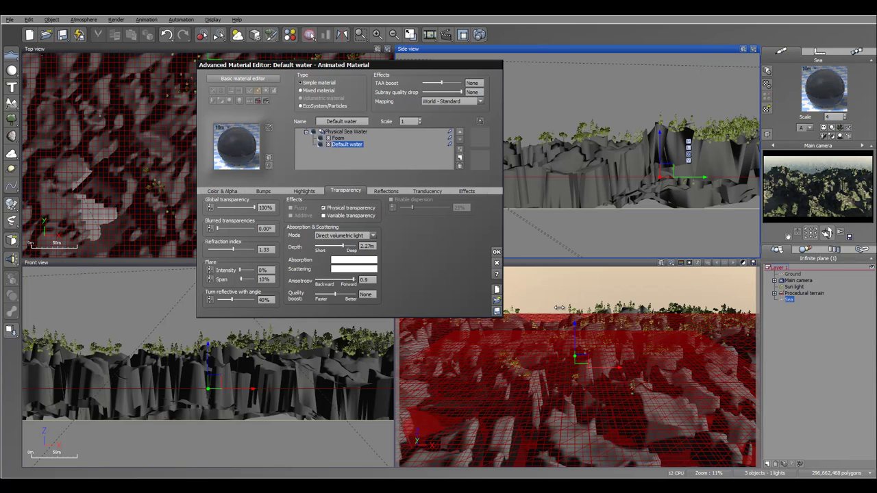
drag(348, 246, 343, 246)
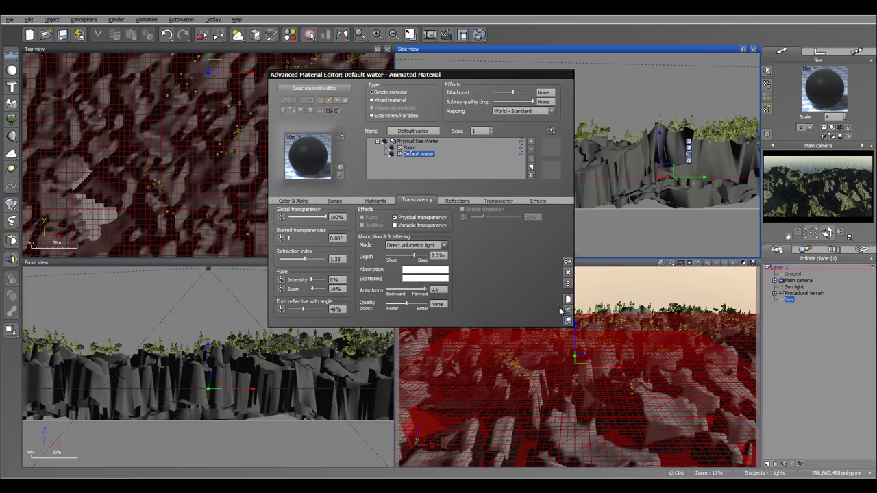
Give the Default water a muted green absorption color with 10 m depth, and set Turn reflective with angle to 34%.
right_click(420, 269)
click(436, 274)
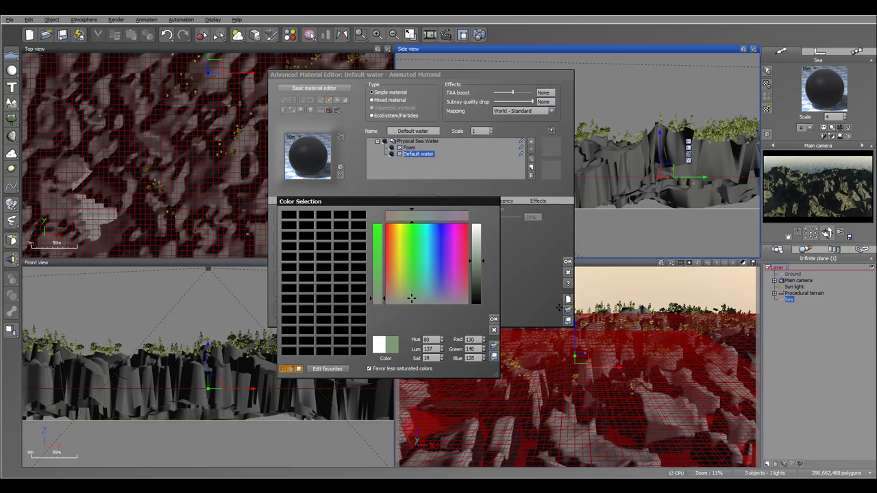
drag(412, 298, 408, 297)
click(493, 319)
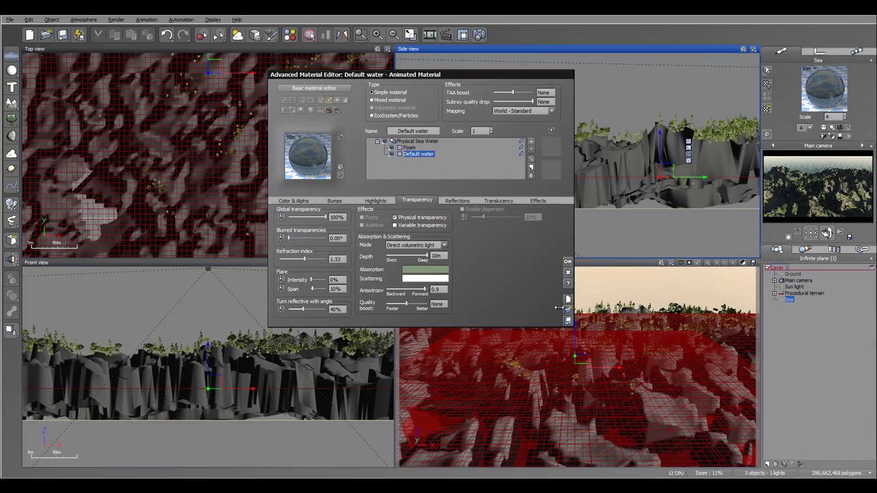
drag(303, 309, 299, 309)
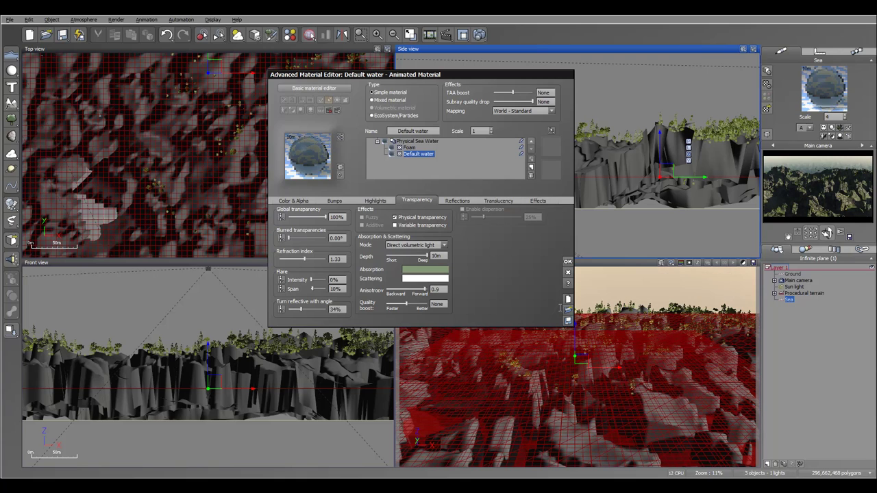
Set the Default water's highlight global intensity to 78%, highlight global size to 9%, and bump depth to 10.
click(376, 200)
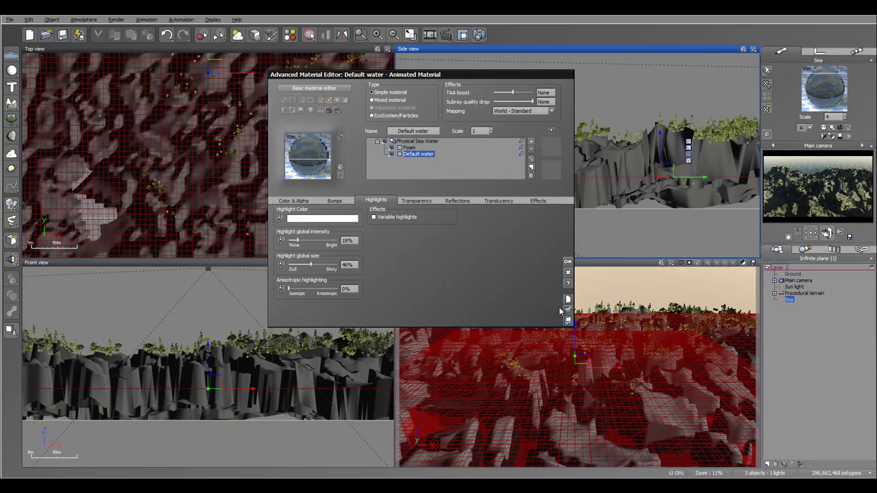
drag(303, 241, 319, 240)
drag(311, 264, 303, 265)
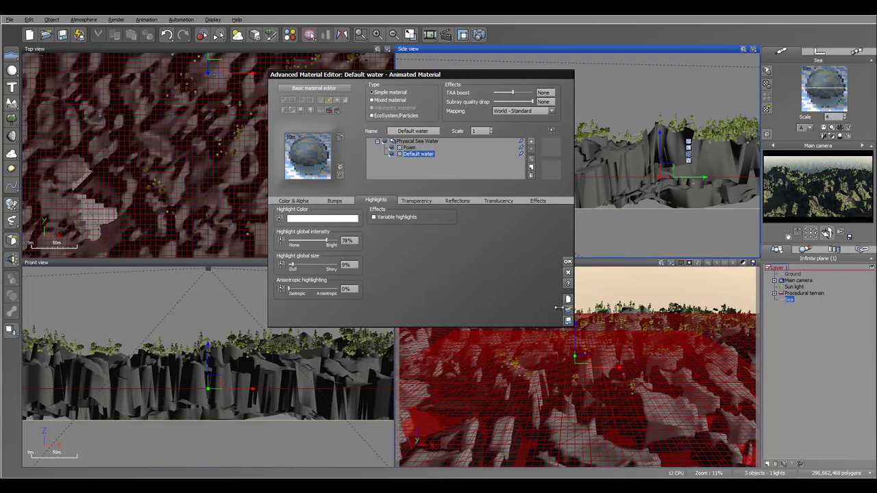
click(355, 255)
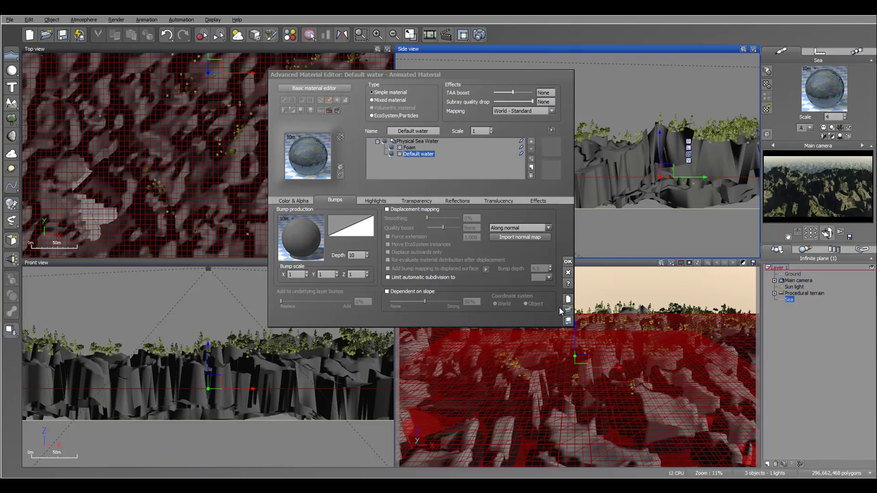
click(538, 201)
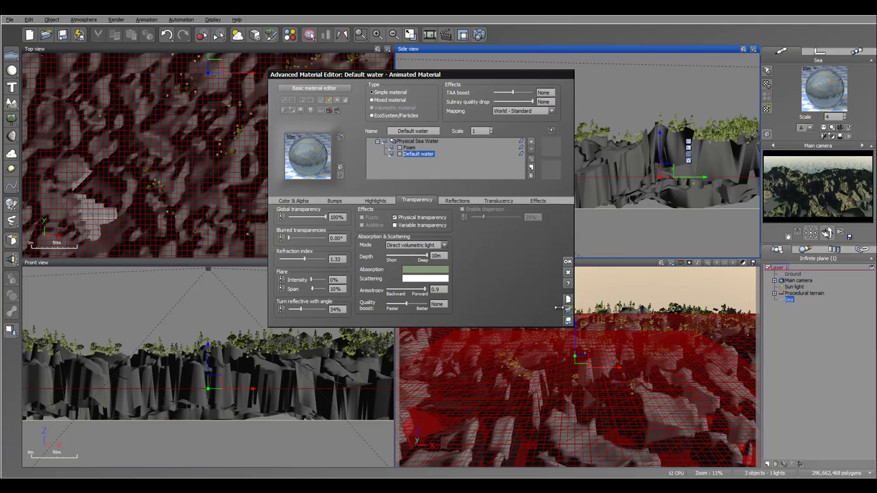
Set the Default water's absorption and scattering depth to 20 m and accept the sea material.
click(425, 270)
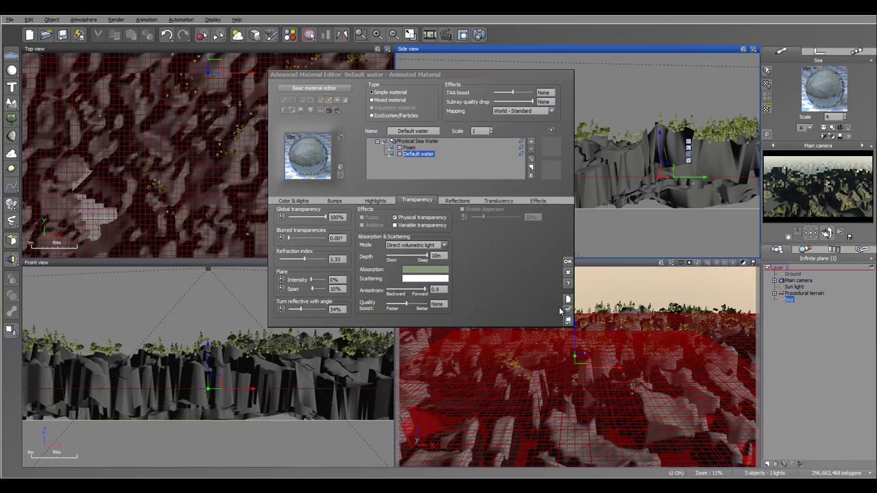
click(526, 317)
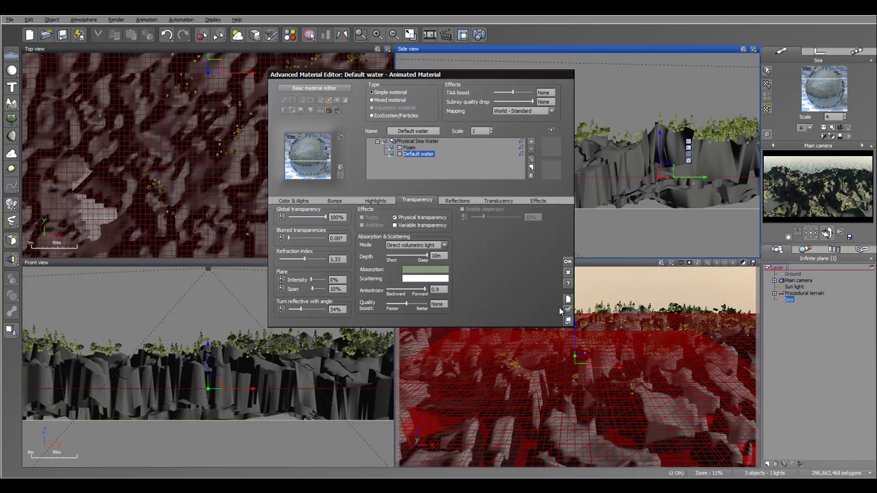
click(437, 255)
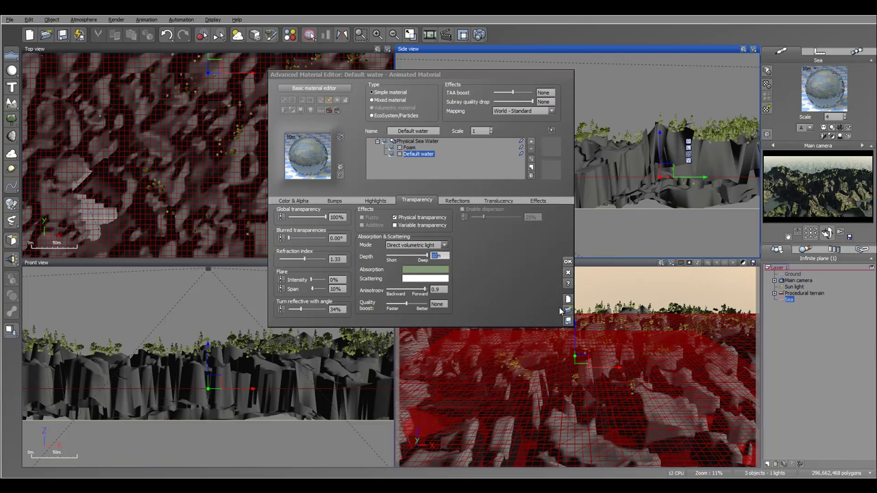
text(20)
key(Return)
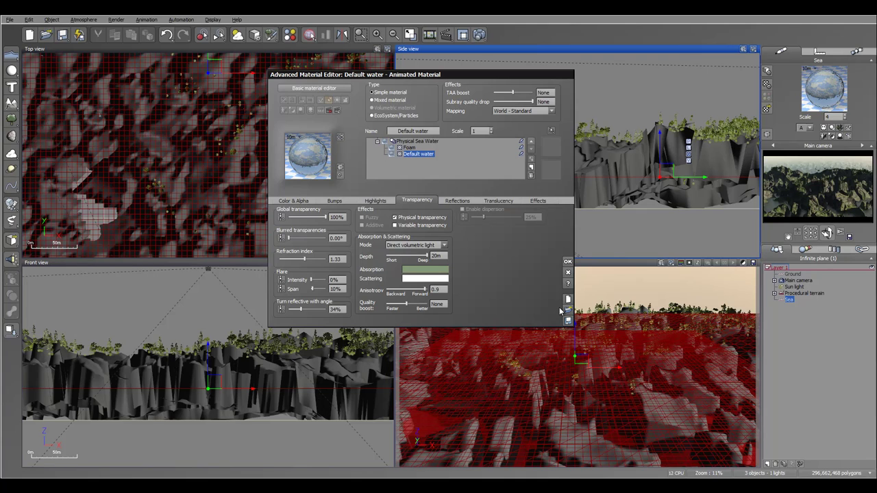
key(Return)
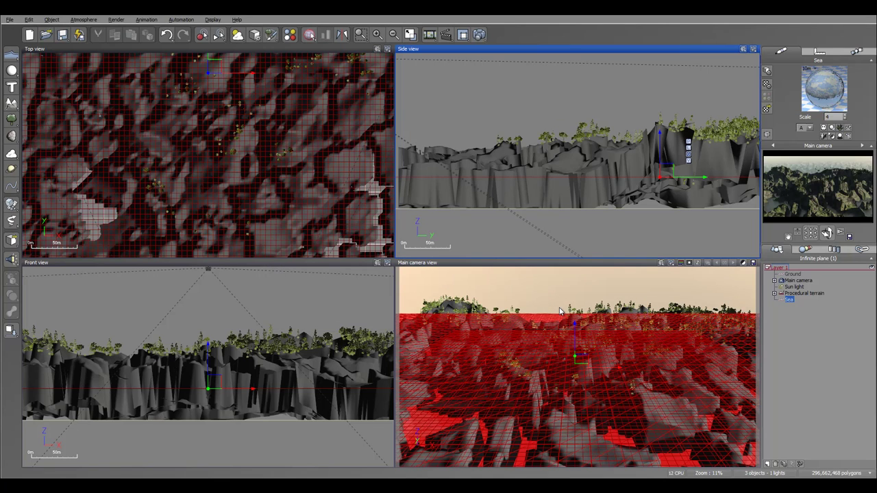
Move the main camera slightly back from the terrain and lower it to a height of about 202 m.
click(559, 308)
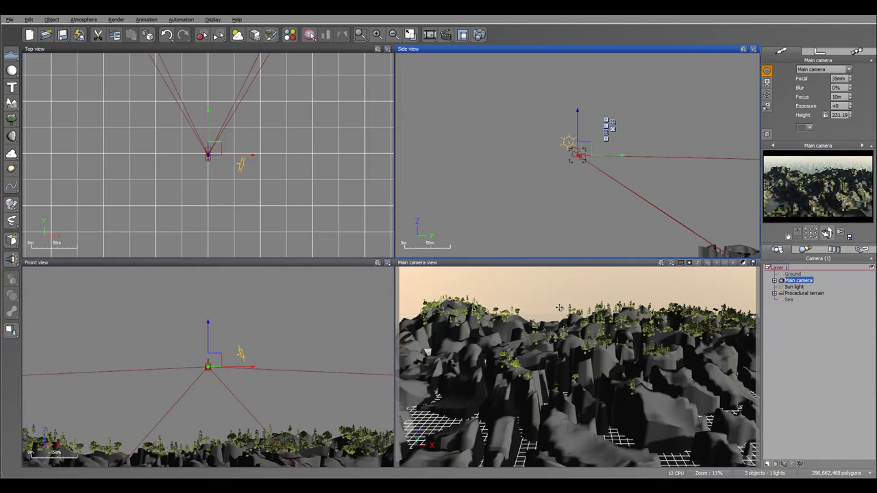
scroll(559, 308, down, 5)
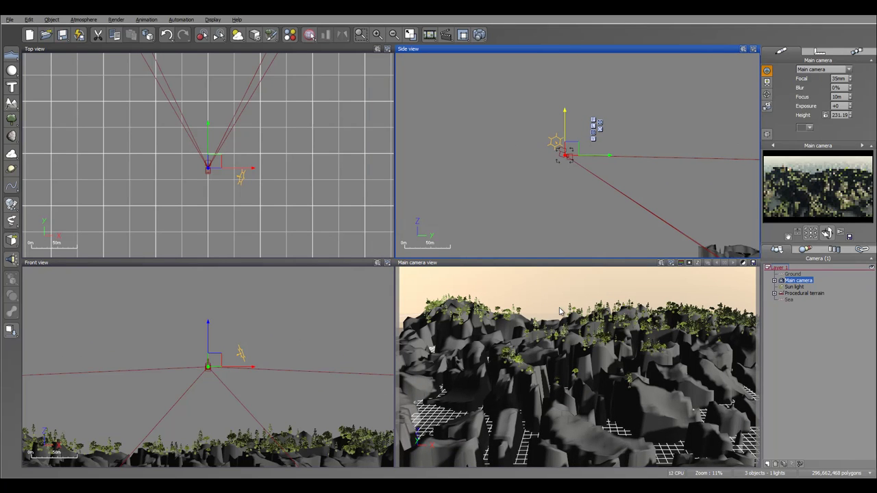
drag(565, 115, 565, 124)
scroll(560, 308, down, 3)
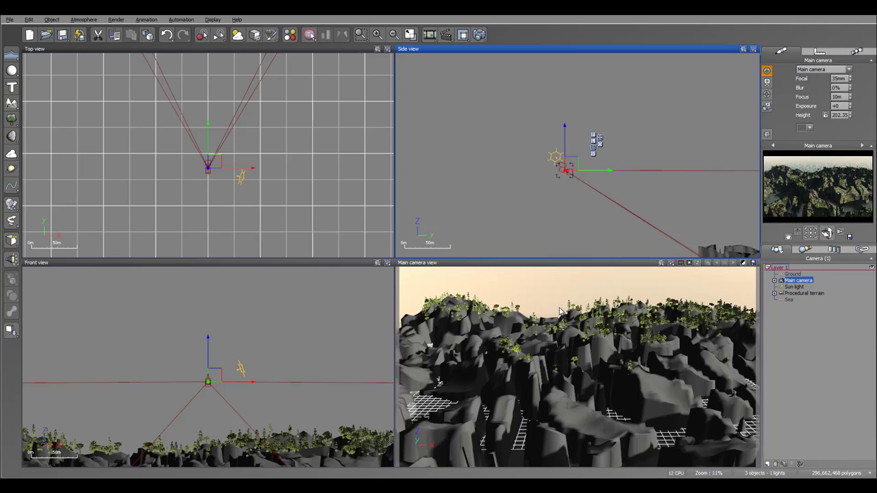
Extend the Grass eco ecosystem's altitude range down to 0.5, raise its overall density to 93%, and accept the terrain material.
double_click(559, 312)
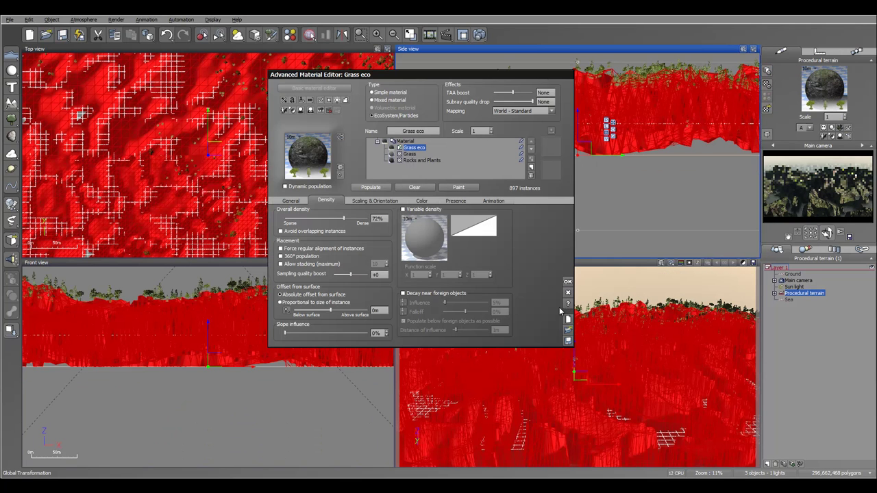
click(456, 201)
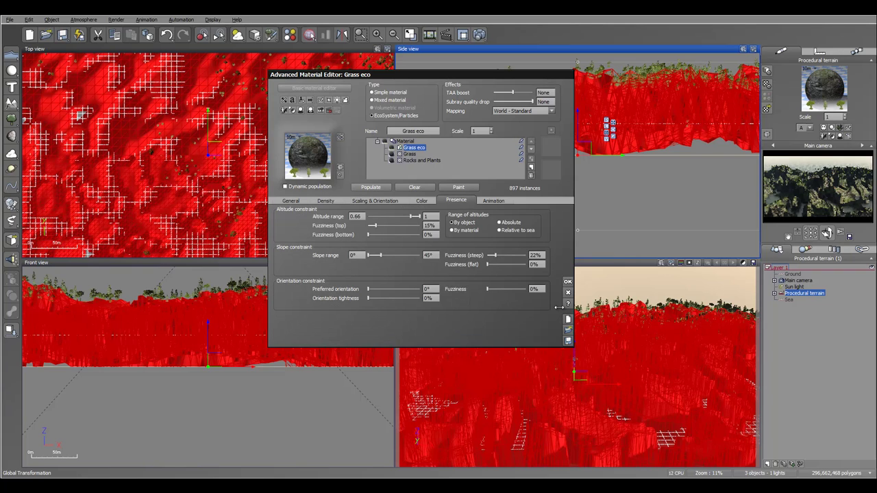
drag(411, 216, 406, 216)
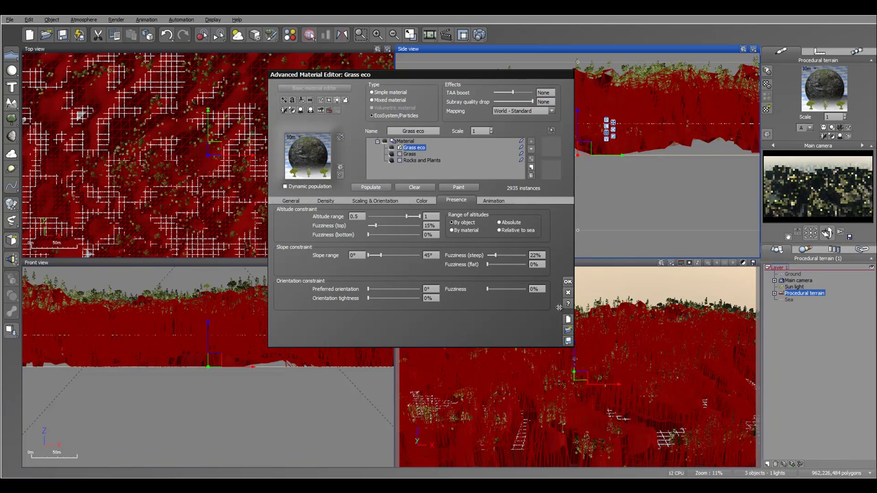
click(567, 282)
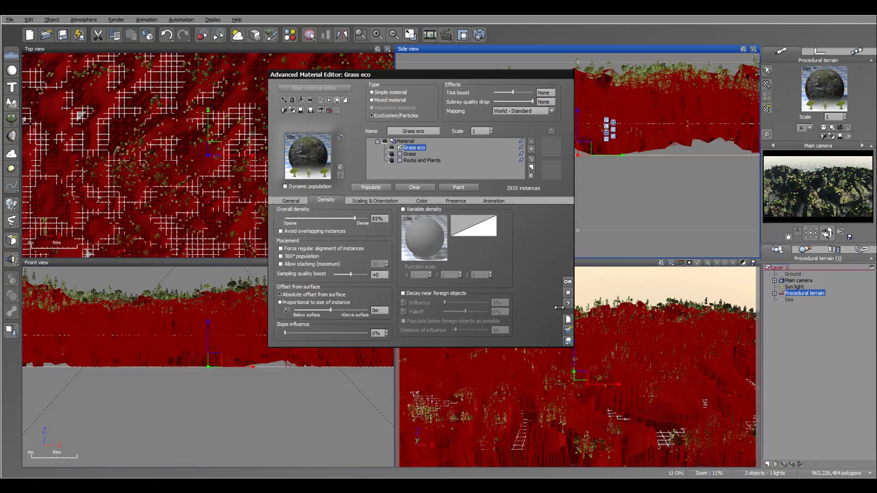
drag(344, 218, 358, 219)
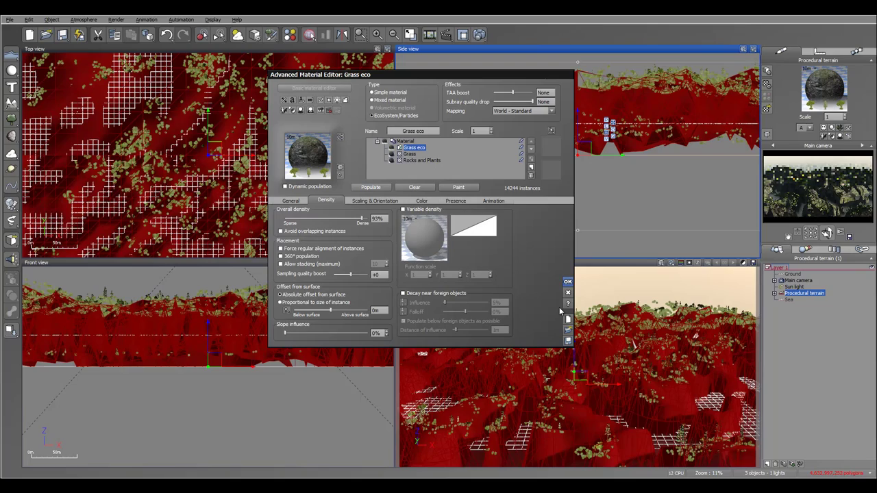
click(567, 282)
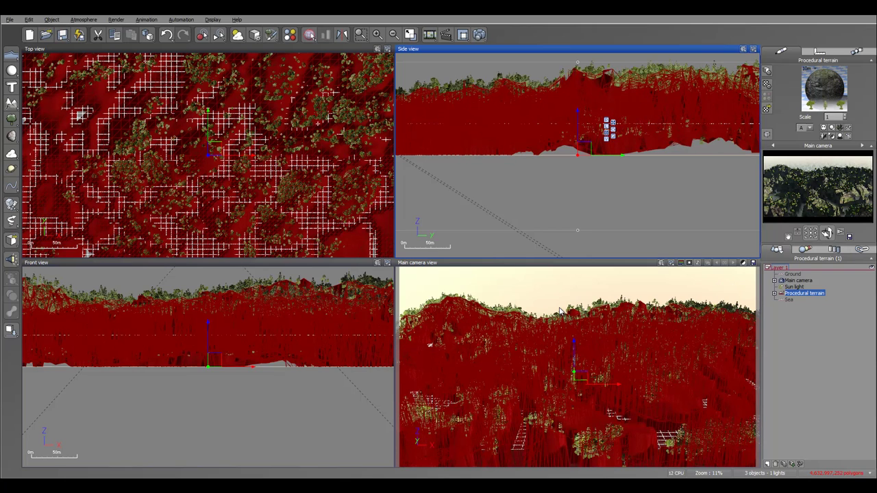
Render the main camera view to check the denser vegetation, and close the render display.
key(ctrl+F9)
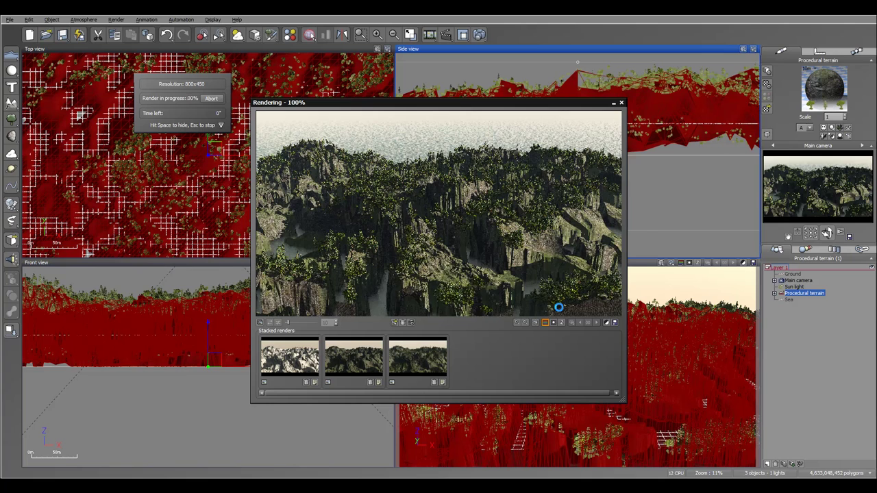
key(Return)
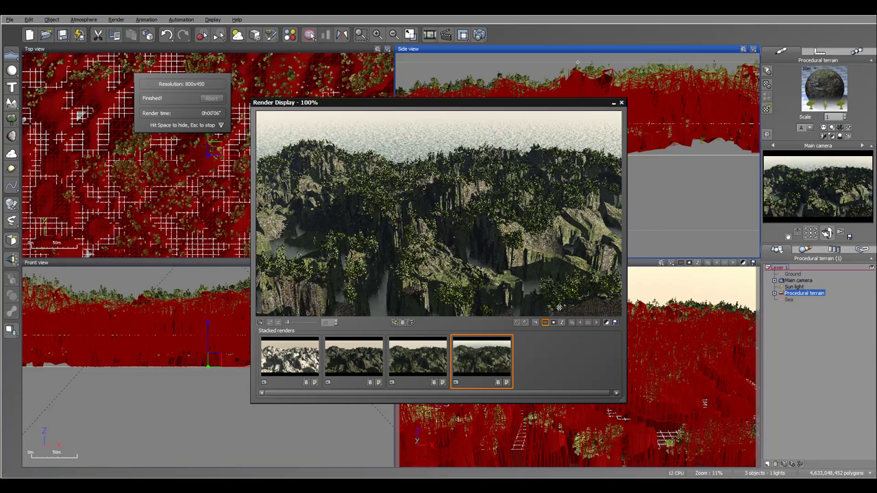
key(space)
Raise the Sea plane slightly within the terrain and rotate the main camera a little.
click(561, 312)
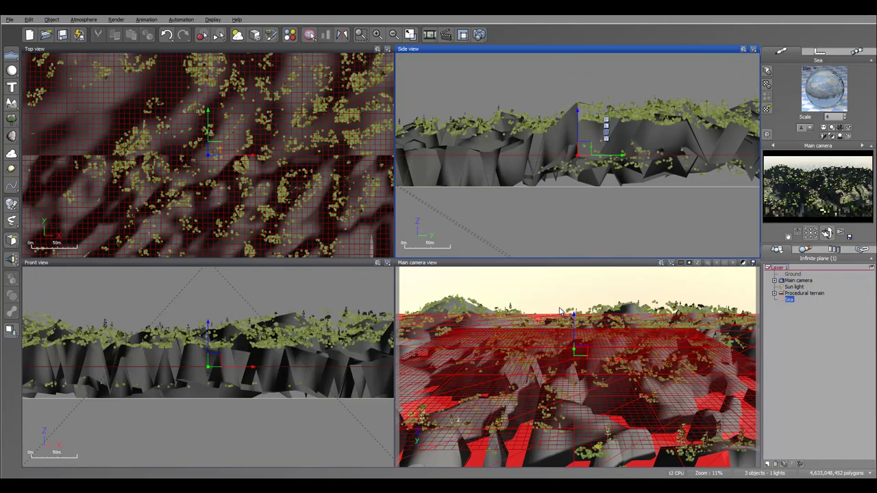
drag(577, 111, 578, 107)
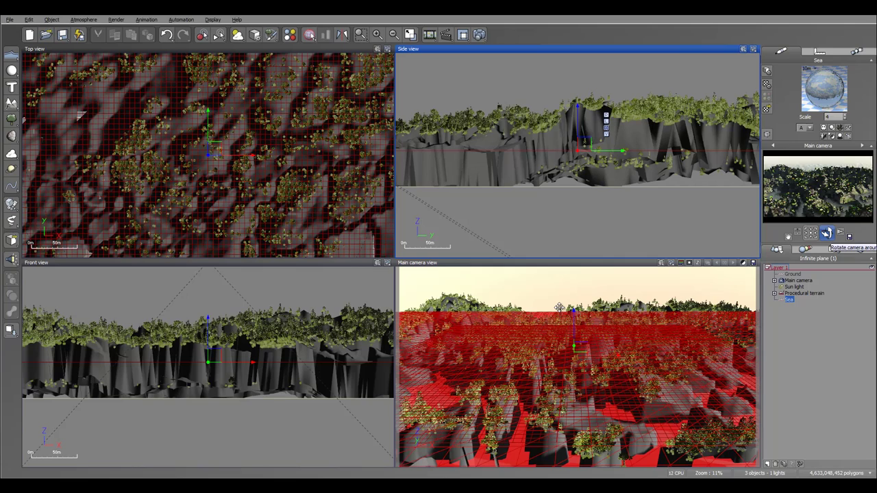
drag(828, 233, 828, 239)
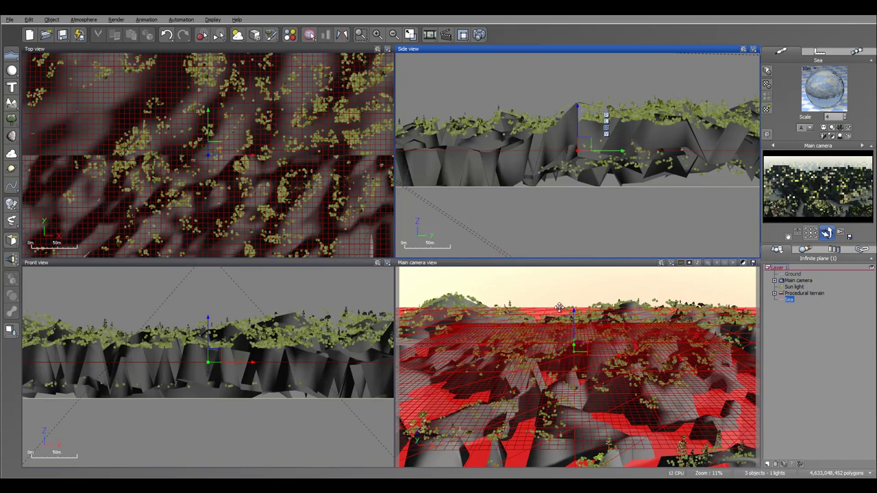
Render the main camera view again to check the raised water level, and dismiss the render.
key(F9)
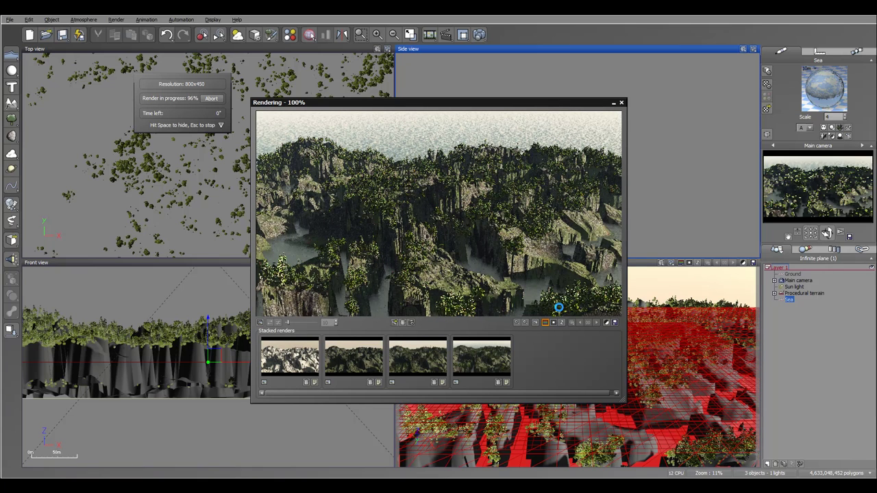
key(Escape)
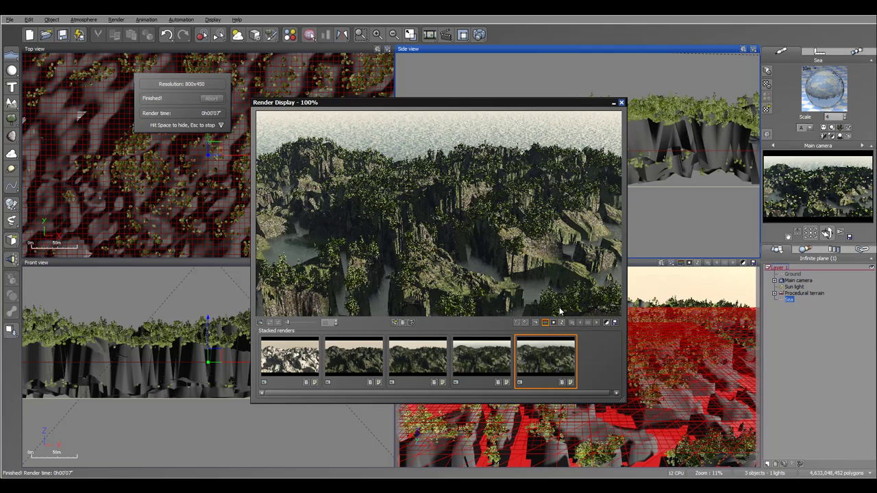
key(space)
In the Default atmosphere's light settings, set the ambient light color to a saturated blue (RGB 0, 71, 147).
key(alt+a)
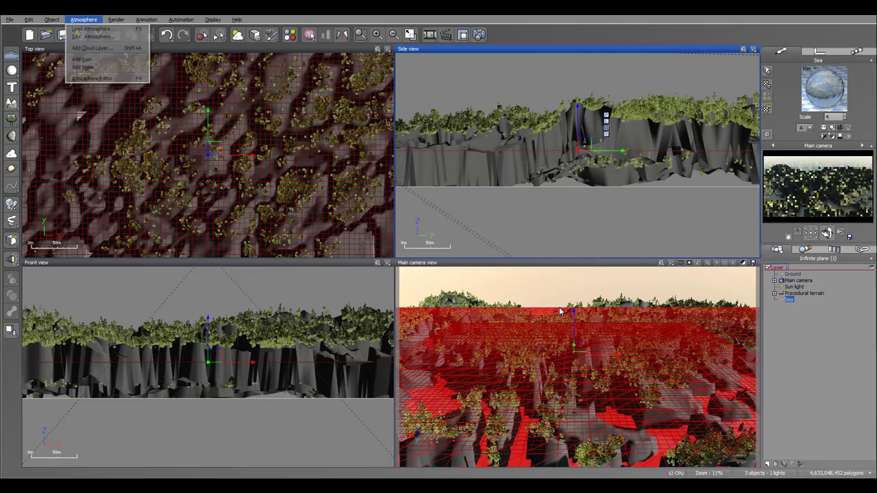
key(Up)
key(Return)
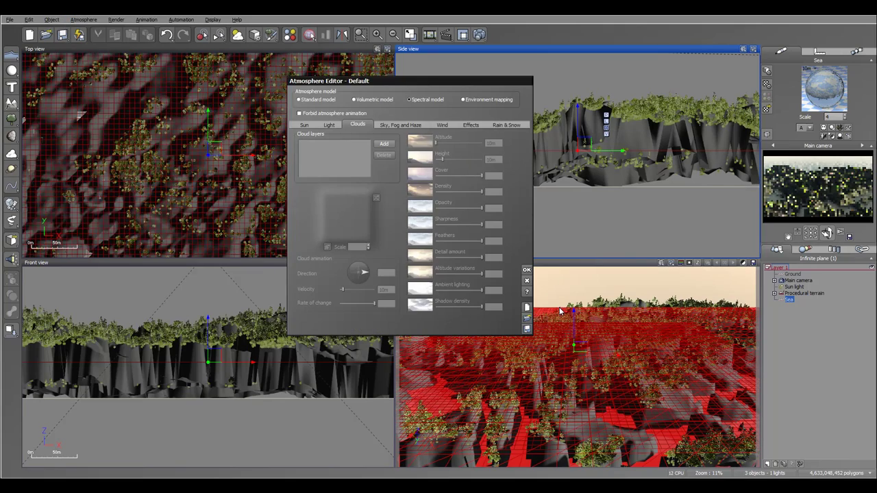
key(ctrl+shift+Tab)
key(Down)
key(Down)
key(Down)
key(Down)
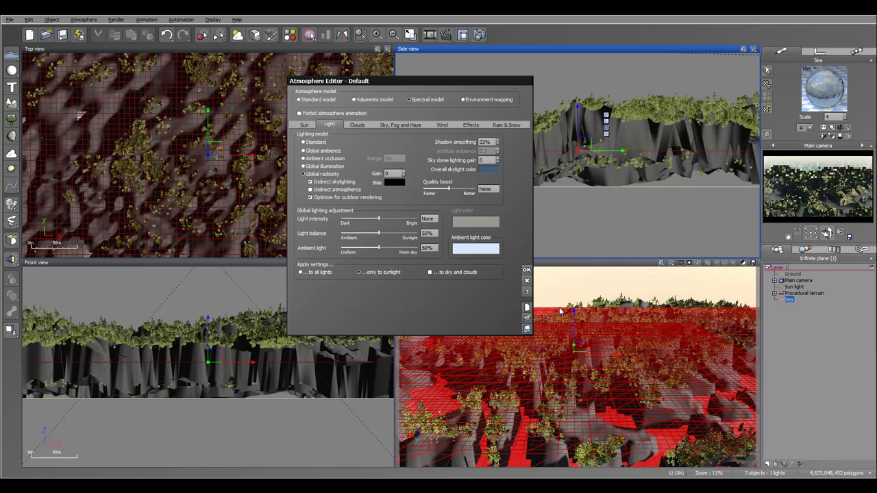
right_click(479, 246)
key(Return)
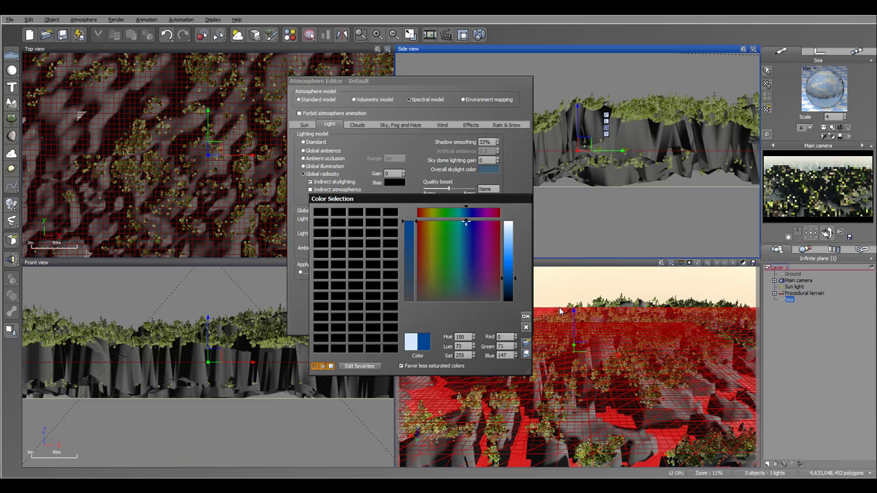
key(Return)
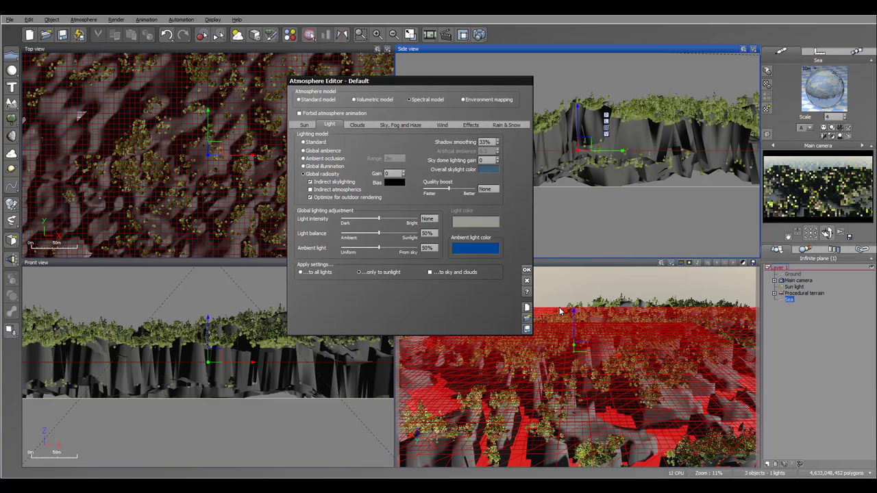
Darken the atmosphere's sky color to a deep navy blue.
key(ctrl+Tab)
key(ctrl+Tab)
right_click(486, 141)
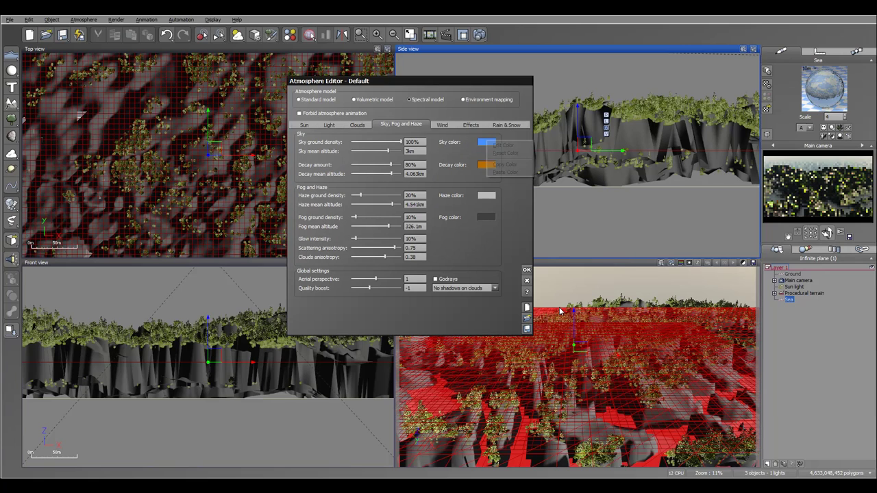
click(502, 144)
drag(509, 251, 508, 284)
click(526, 317)
key(Return)
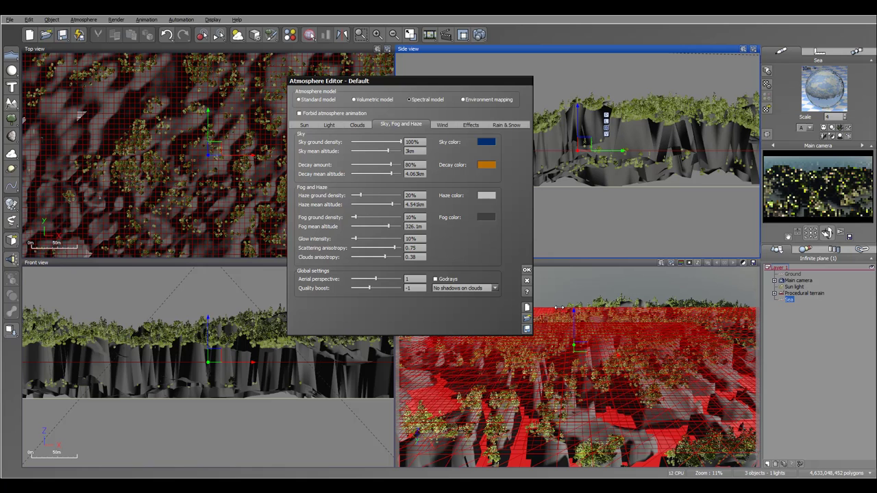
Set the atmosphere's fog ground density to 78%, haze ground density to 29%, and glow intensity to 24%.
drag(392, 218, 389, 218)
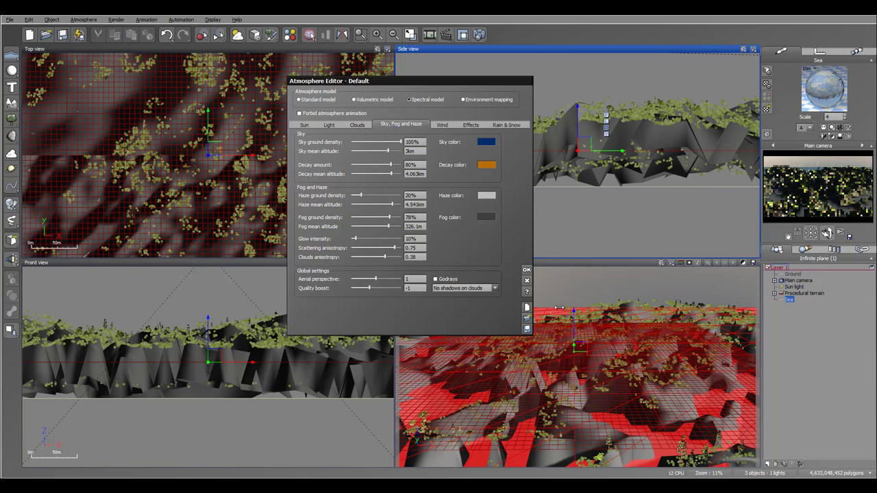
key(Down)
key(Down)
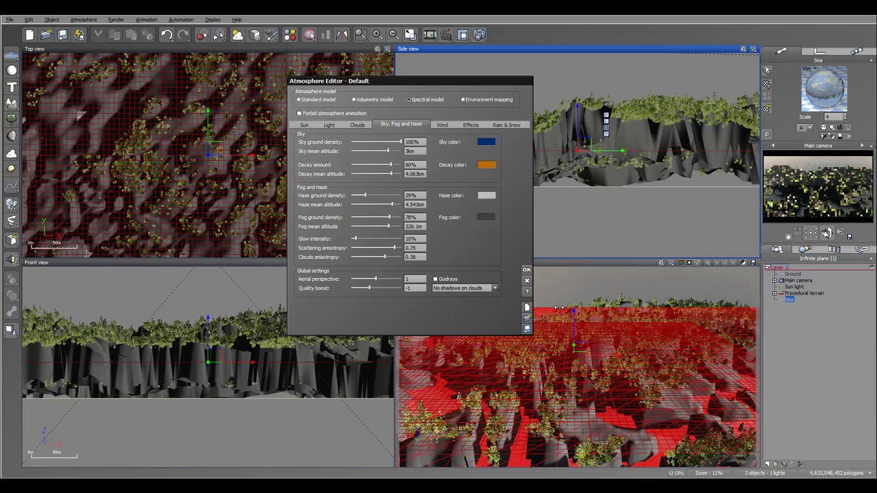
drag(356, 238, 363, 238)
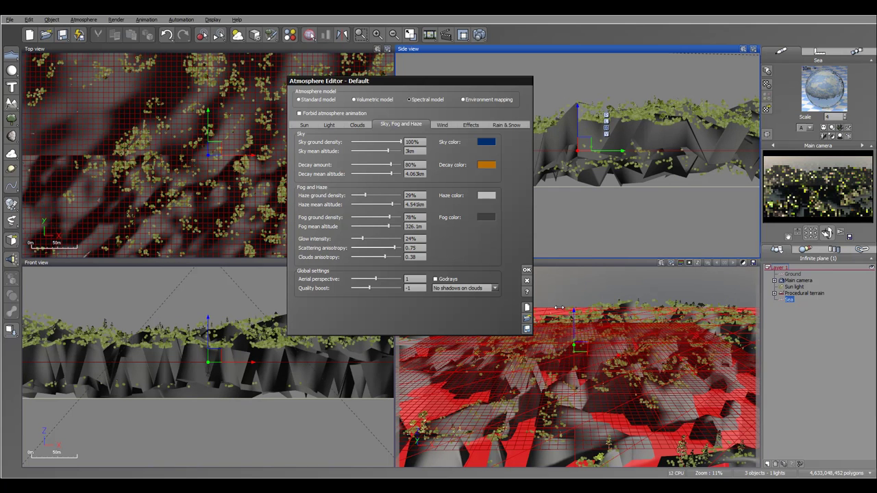
Add a Dark Cumulus cloud layer to the atmosphere and set its altitude to 0 m.
key(Down)
key(Down)
key(Down)
key(Down)
key(Down)
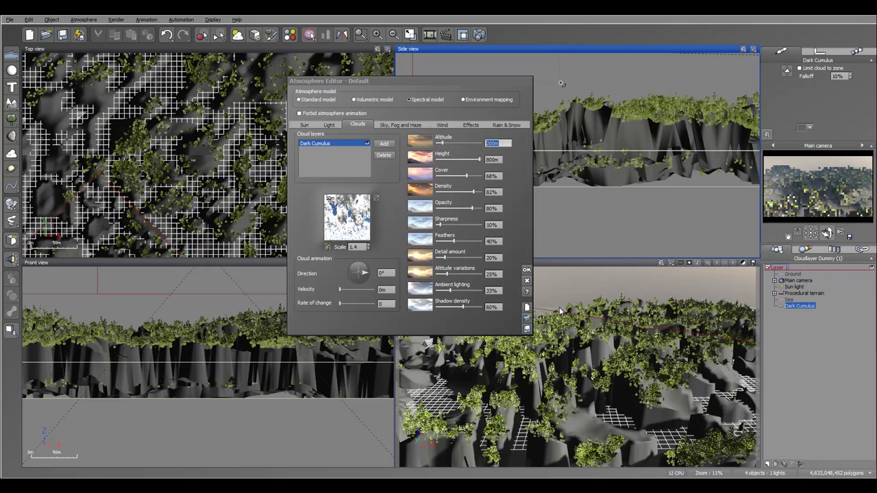
text(0)
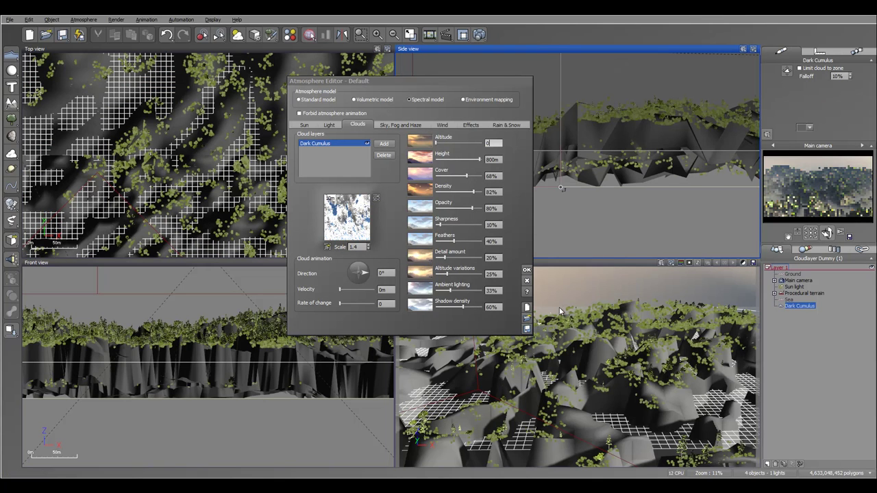
key(Return)
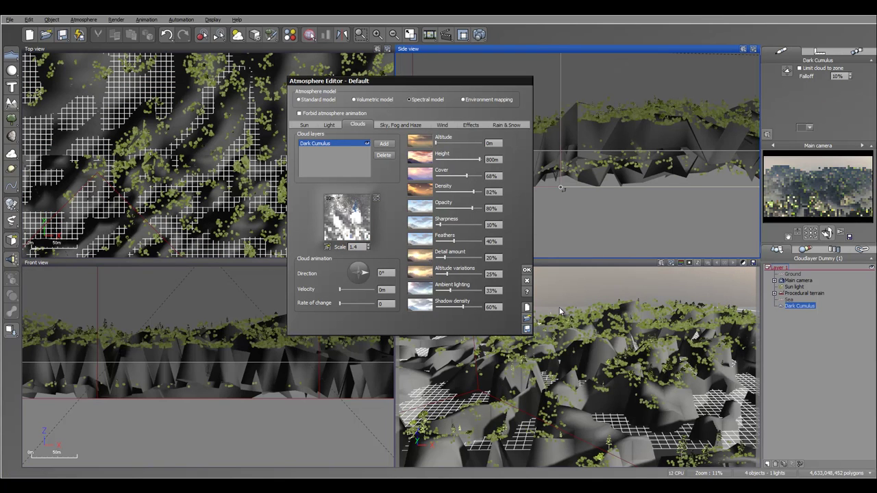
Set the Dark Cumulus layer's height to about 226 m, density to 5%, detail amount to 63%, and altitude variations to 100%.
drag(411, 81, 293, 76)
right_drag(576, 137, 603, 181)
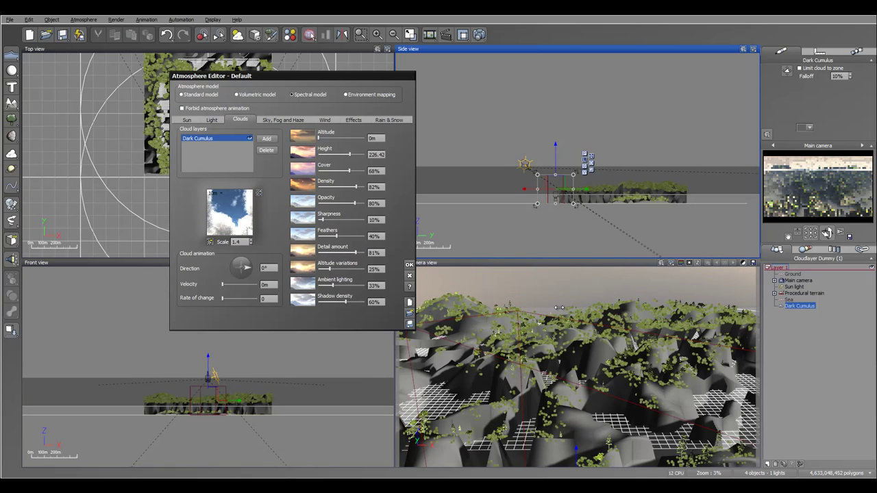
drag(559, 307, 560, 309)
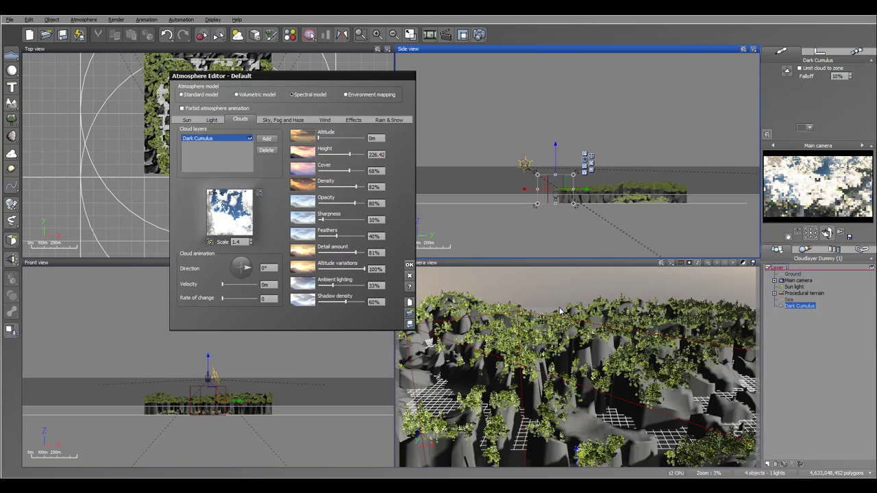
drag(338, 187, 320, 187)
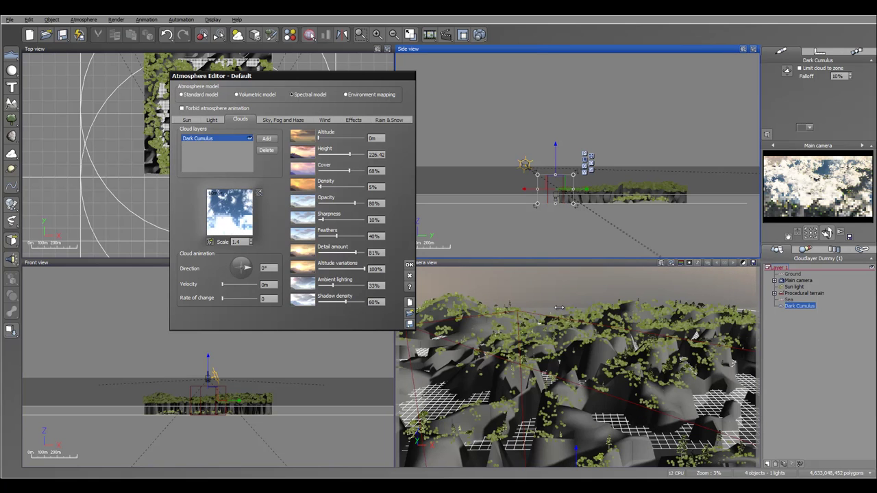
drag(355, 252, 348, 253)
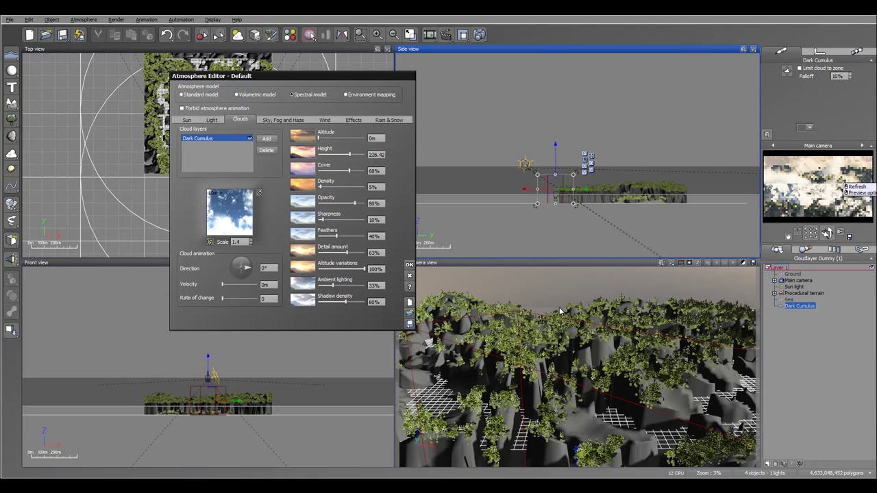
Test-render the clouds, reduce the Dark Cumulus cover to 40% and height to about 196 m, and accept the atmosphere.
click(479, 35)
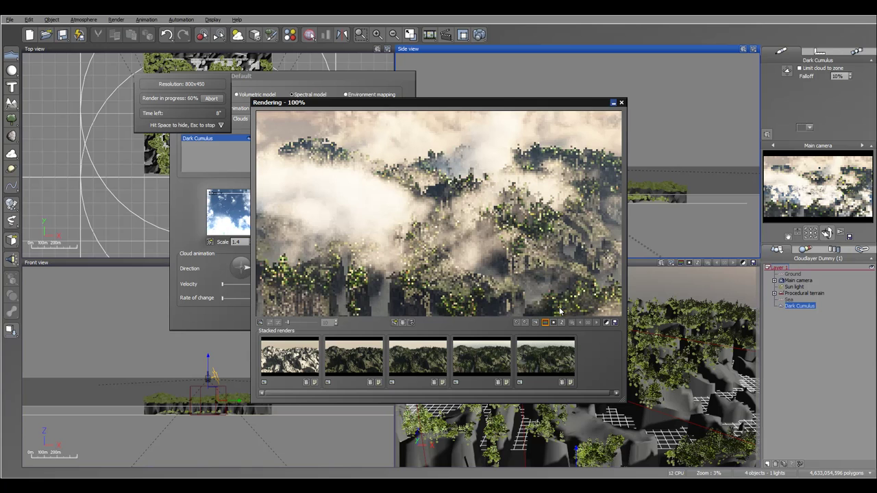
key(Escape)
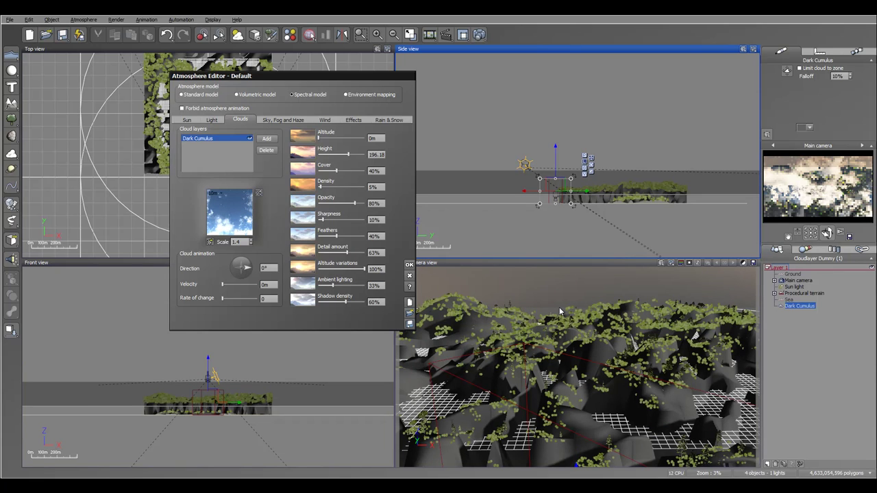
key(Return)
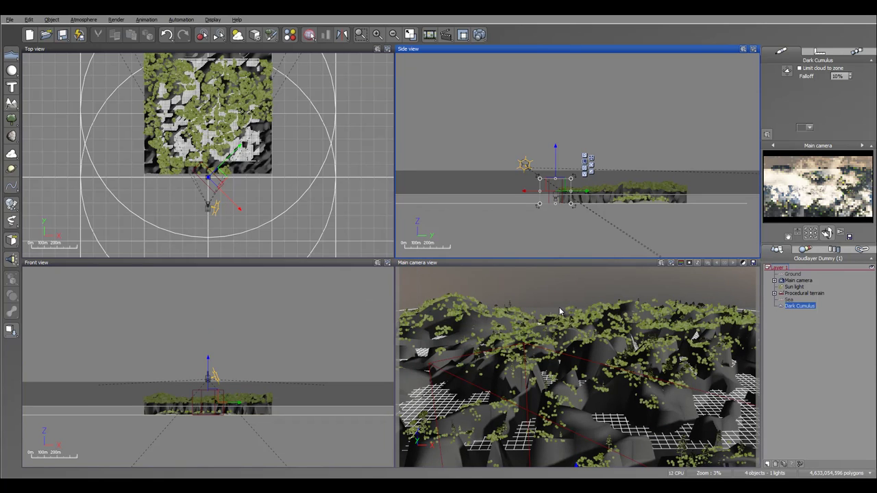
Move the Sun light over the terrain in front of the main camera and raise it well above the camera.
click(560, 309)
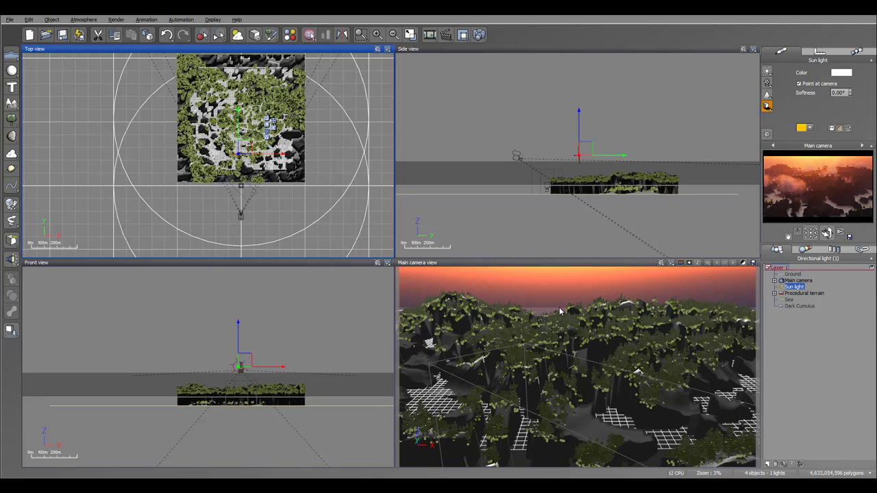
right_drag(579, 137, 614, 142)
drag(613, 123, 614, 98)
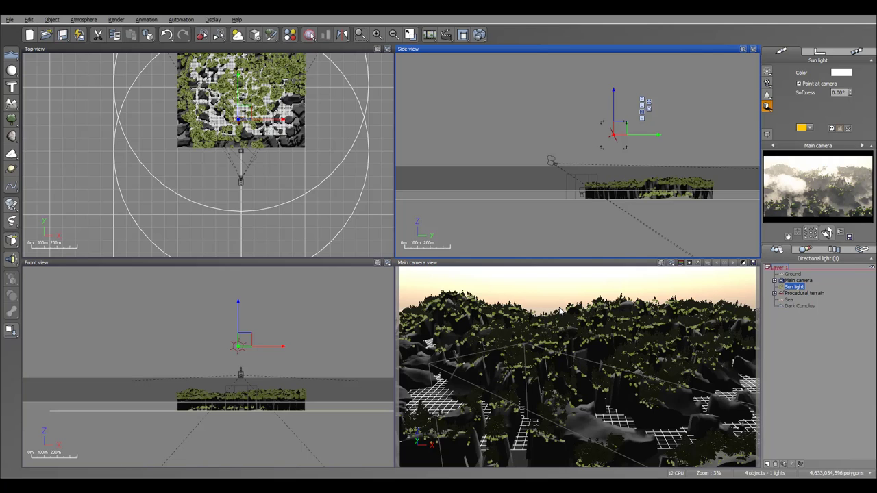
Set the Dark Cumulus layer's scale to 0.7, detail amount to 81%, cover to 51%, and density to 4%.
click(84, 20)
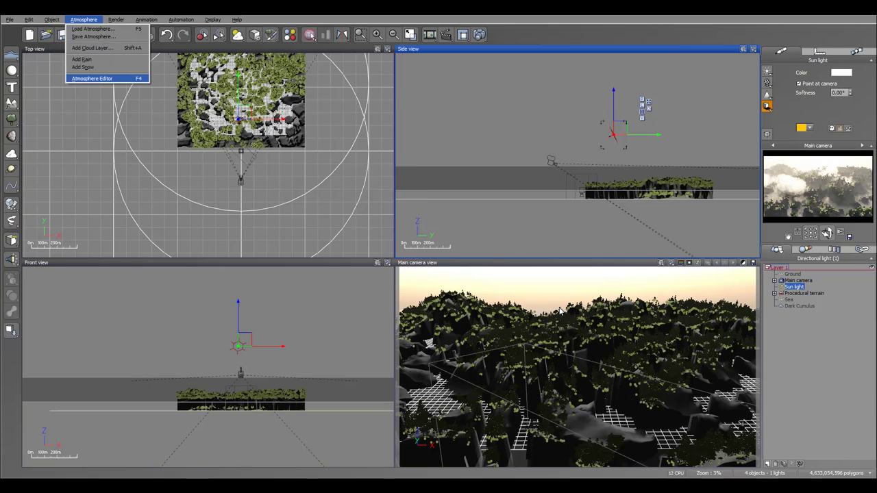
click(96, 78)
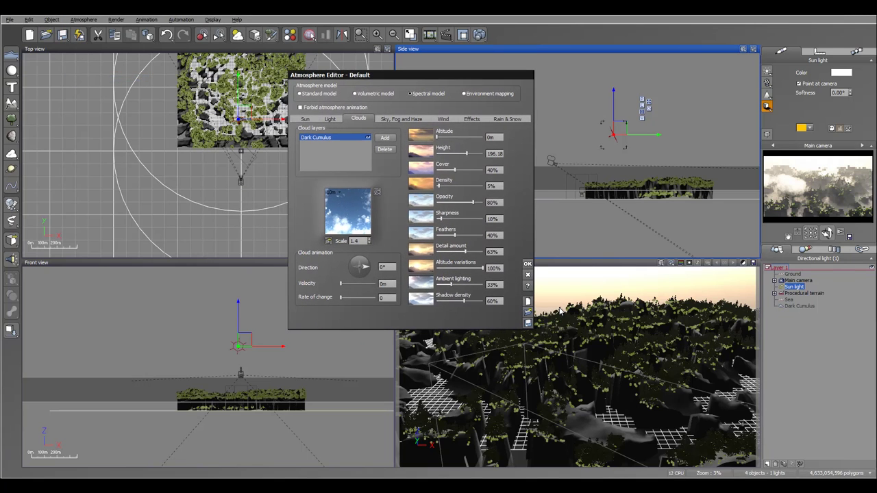
text(1.2)
key(Return)
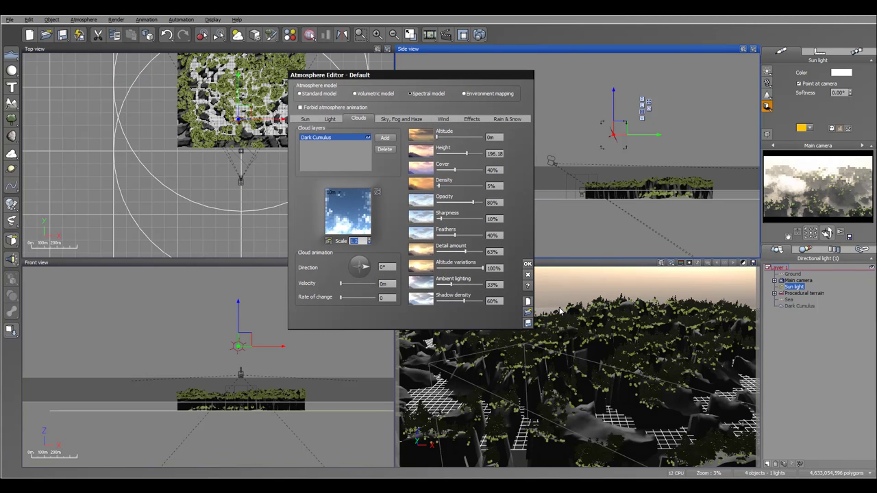
key(Down)
key(Down)
key(Down)
key(Down)
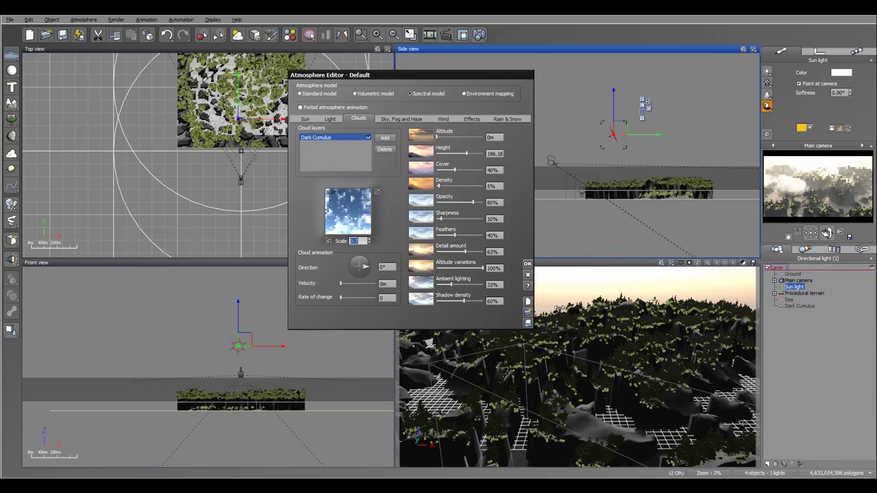
click(473, 252)
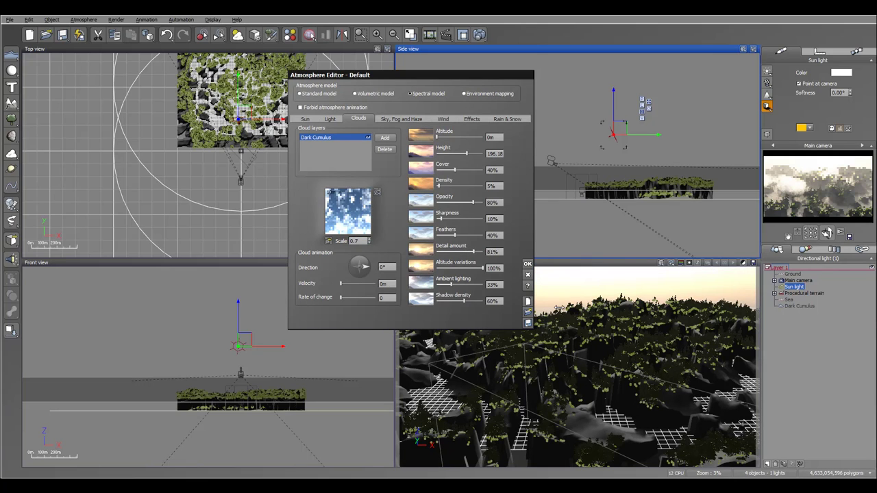
drag(437, 186, 459, 170)
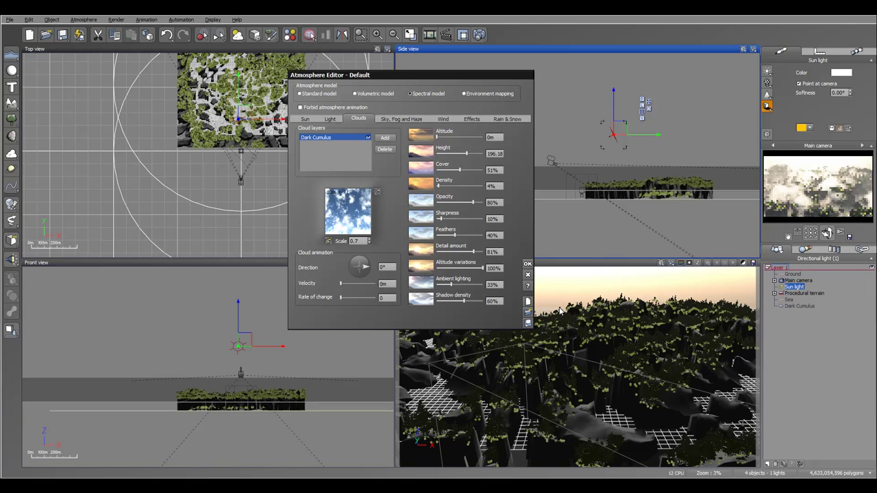
Set haze ground density to 17%, fog ground density to 62%, glow intensity to 6%, scattering anisotropy to 0.85, and decay mean altitude to 3.131 km.
click(401, 119)
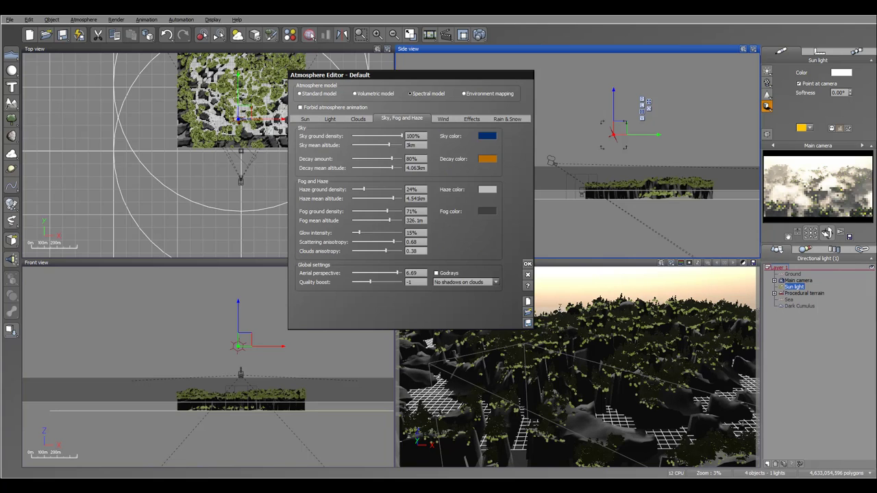
drag(418, 242, 429, 242)
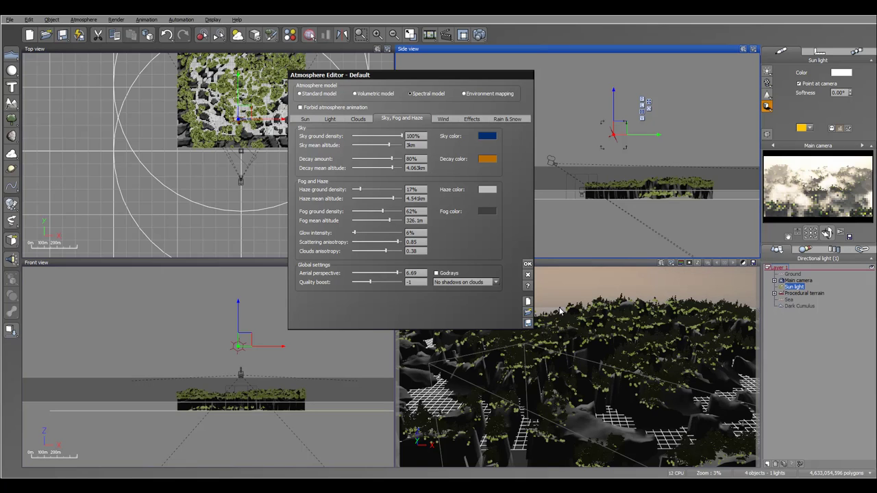
drag(392, 167, 389, 168)
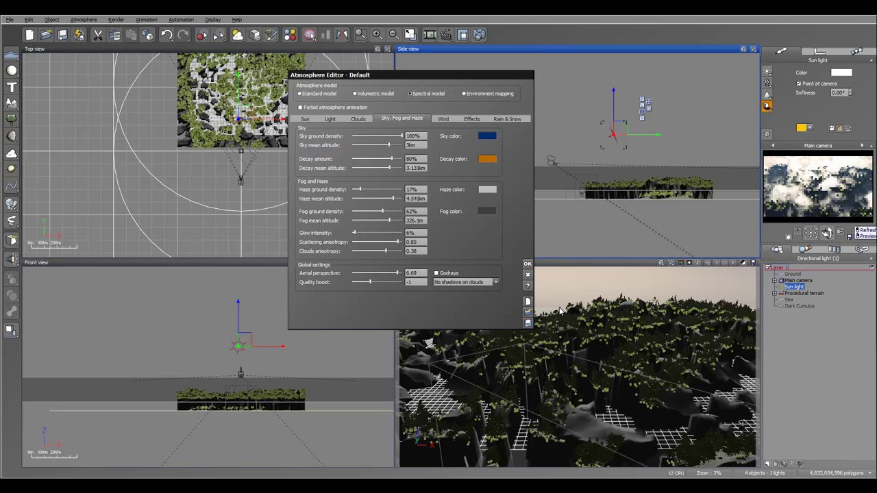
Test-render the scene, stop and close the render, and reduce the Dark Cumulus cover to 39%.
key(ctrl+F9)
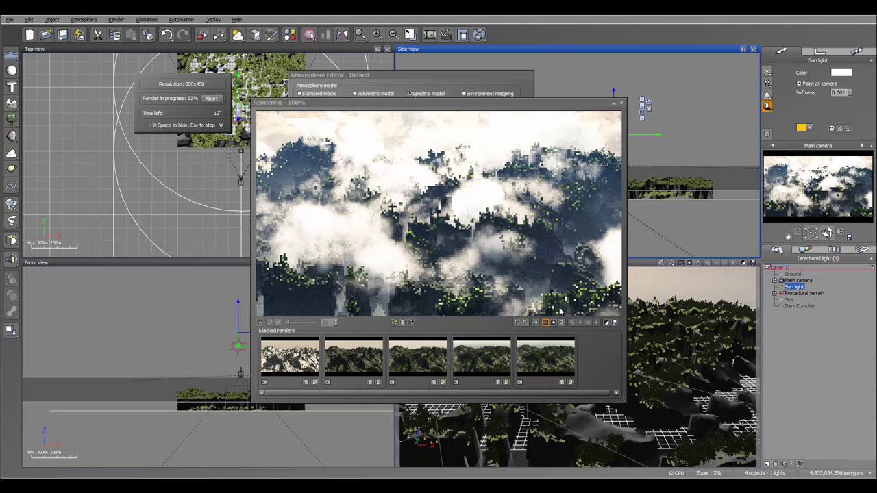
key(Escape)
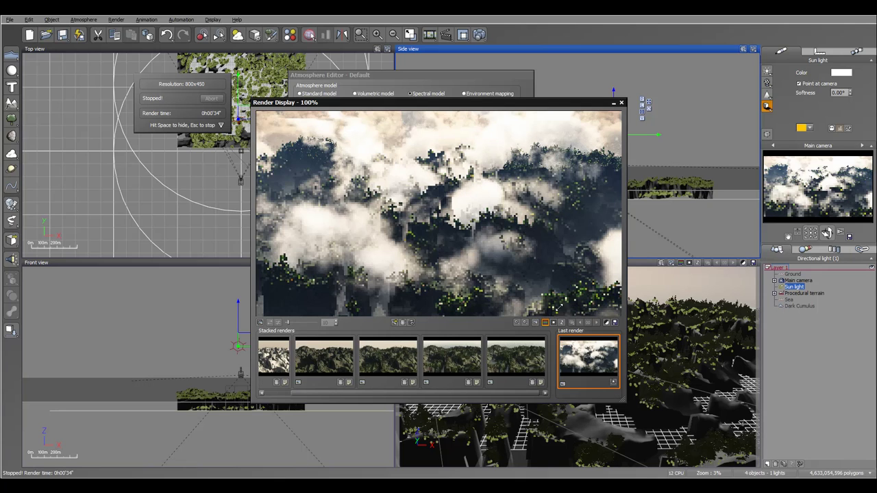
key(space)
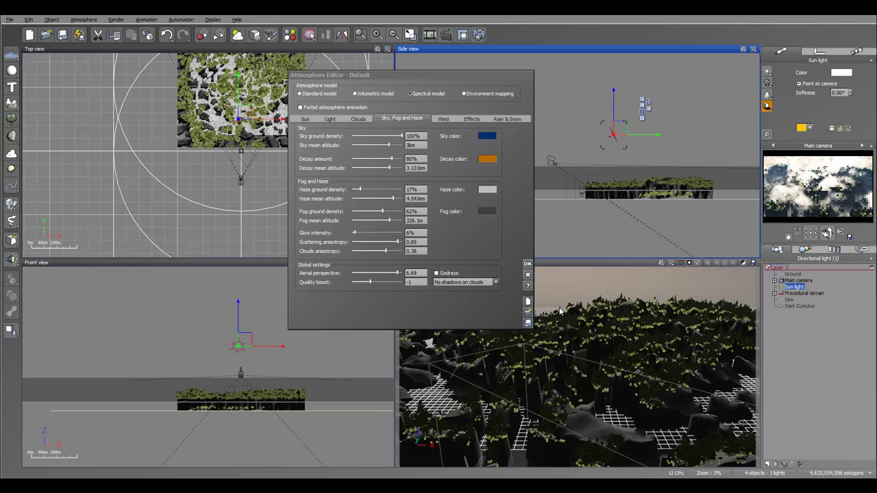
click(358, 119)
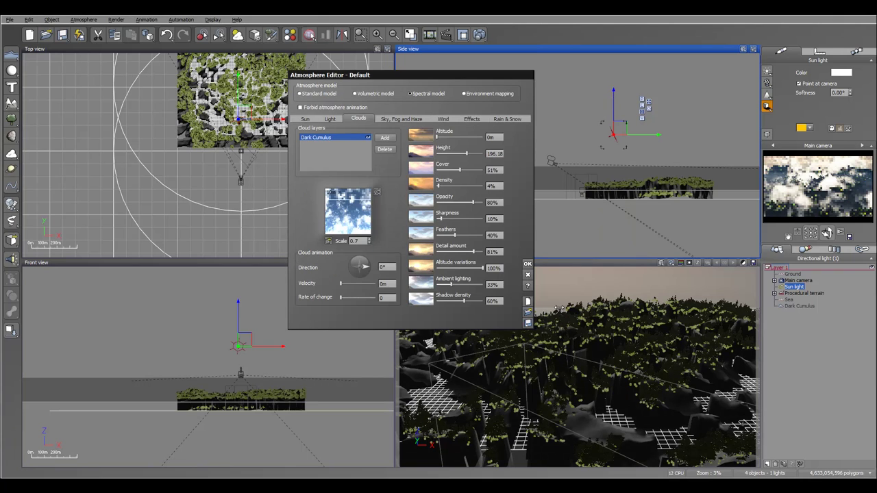
drag(459, 170, 452, 170)
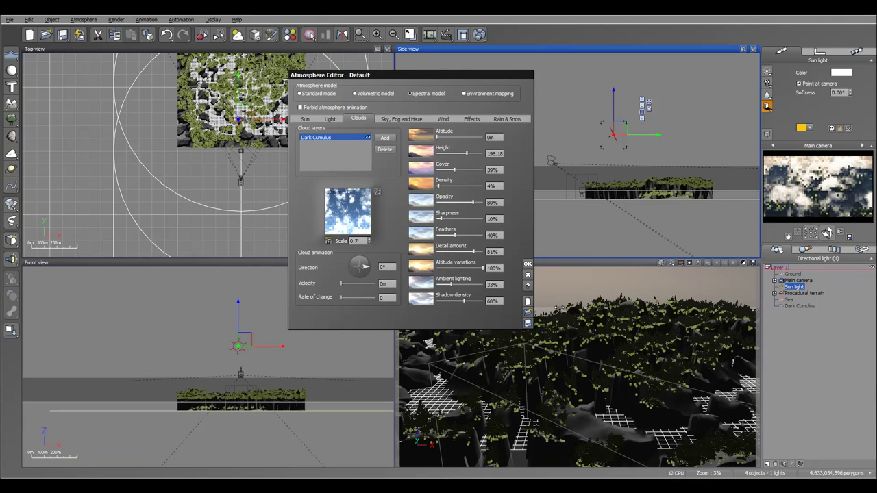
Set glow intensity to 12%, scattering anisotropy to 0.76, decay mean altitude to 3.27 km, and haze ground density to 29%.
click(401, 118)
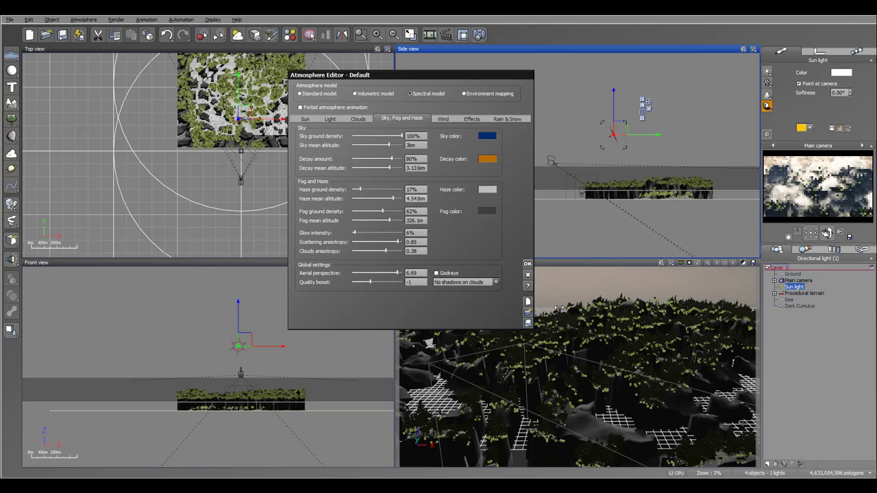
drag(356, 233, 396, 242)
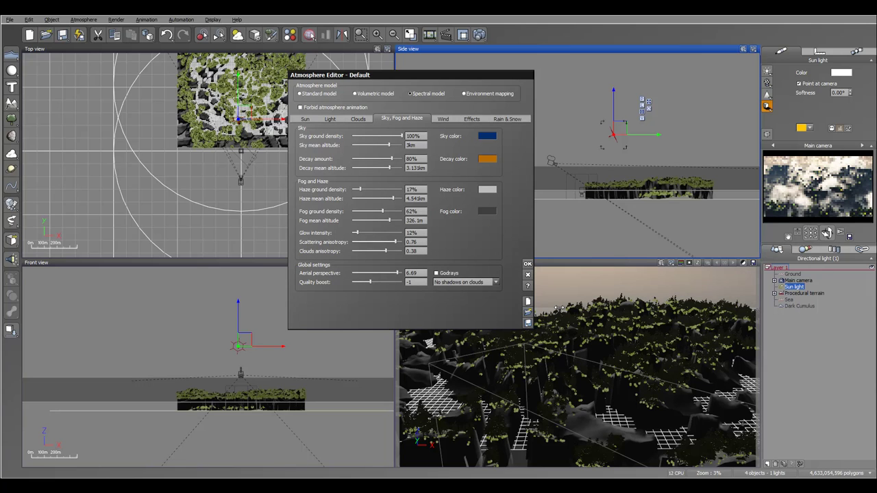
drag(390, 168, 391, 168)
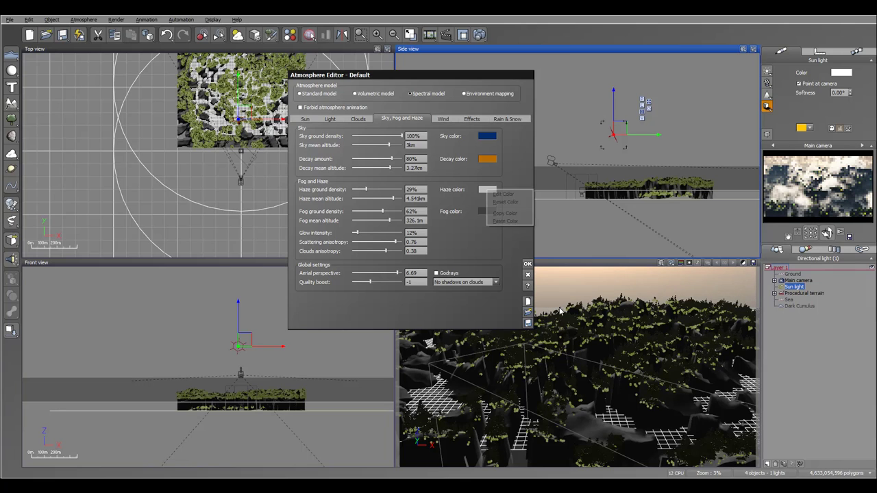
Darken the haze color to a neutral grey of RGB 143, 143, 143 and accept the atmosphere settings.
click(487, 189)
drag(508, 243, 509, 256)
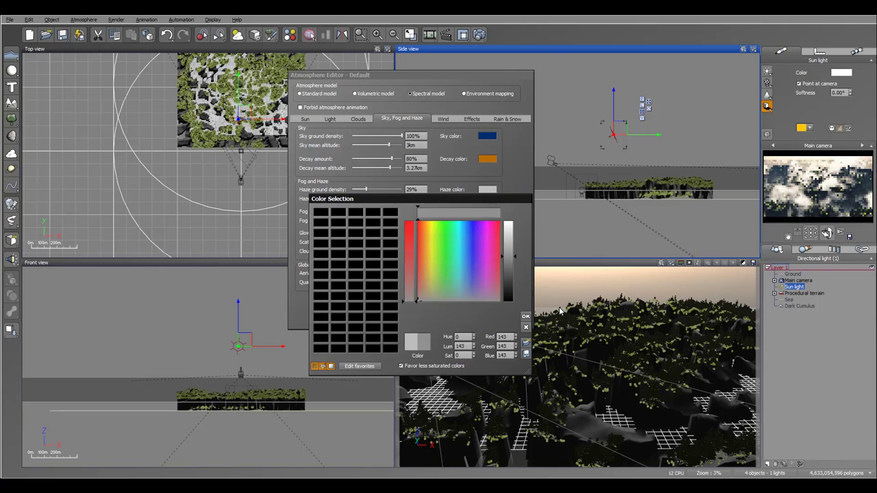
click(526, 316)
key(Return)
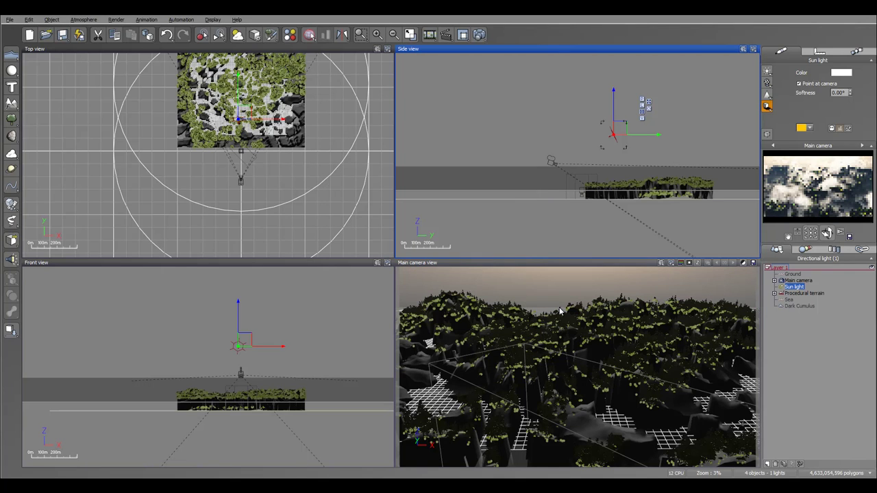
Lower the Sun light slightly above the terrain.
key(ctrl+z)
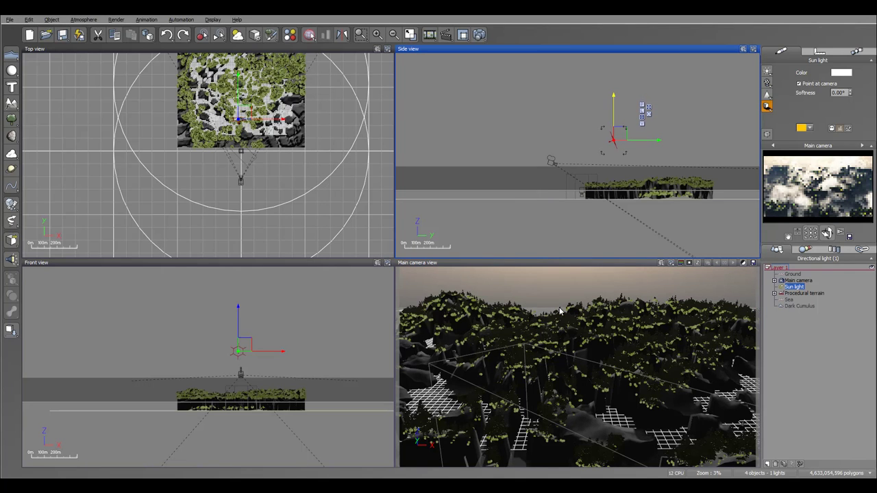
key(ctrl+y)
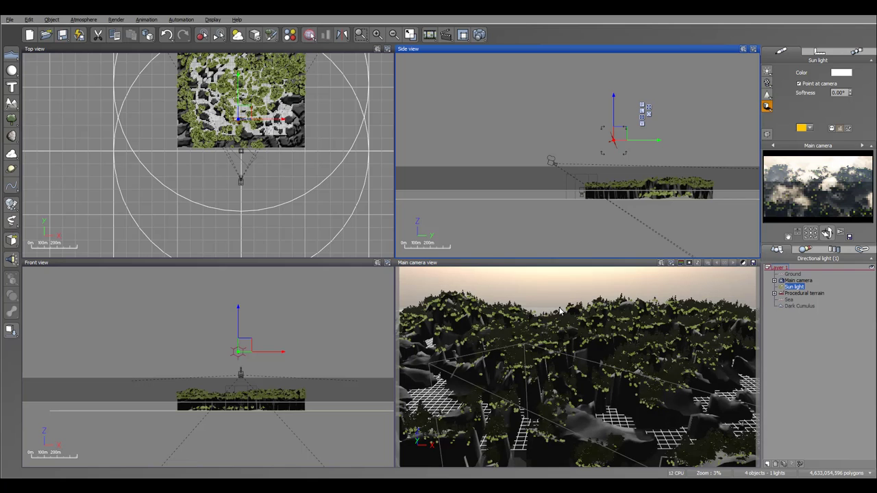
Tilt the main camera slightly upward and lower it to a height of about 190 m.
click(798, 280)
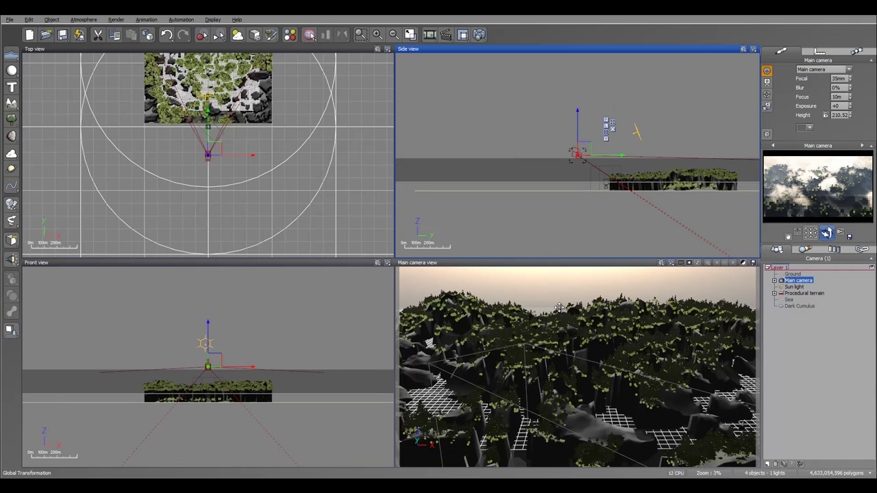
drag(827, 233, 827, 219)
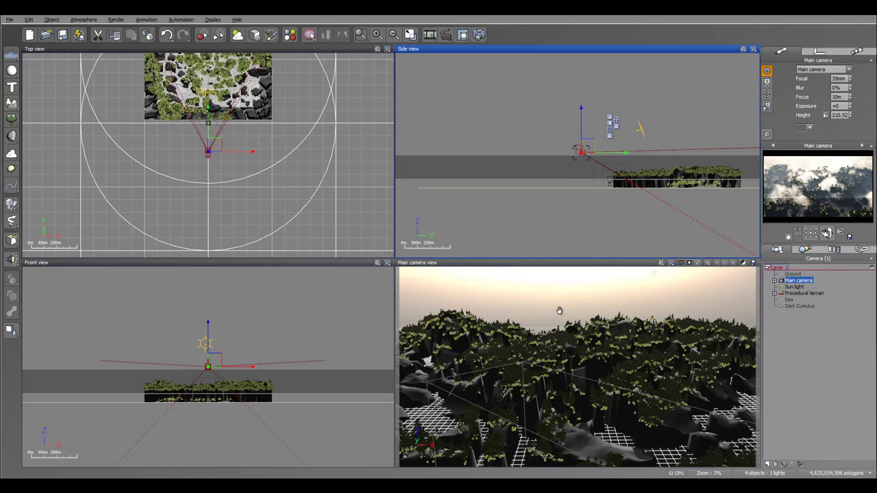
scroll(560, 309, up, 4)
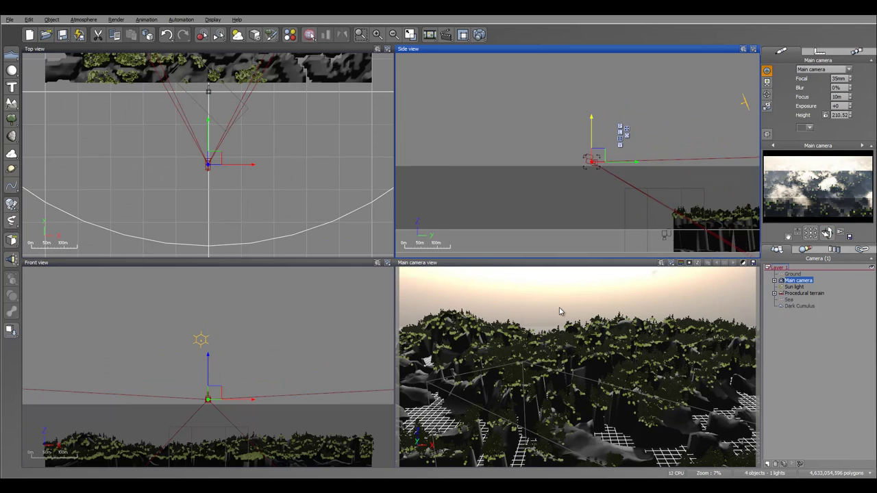
key(Down)
key(Down)
key(Down)
key(Down)
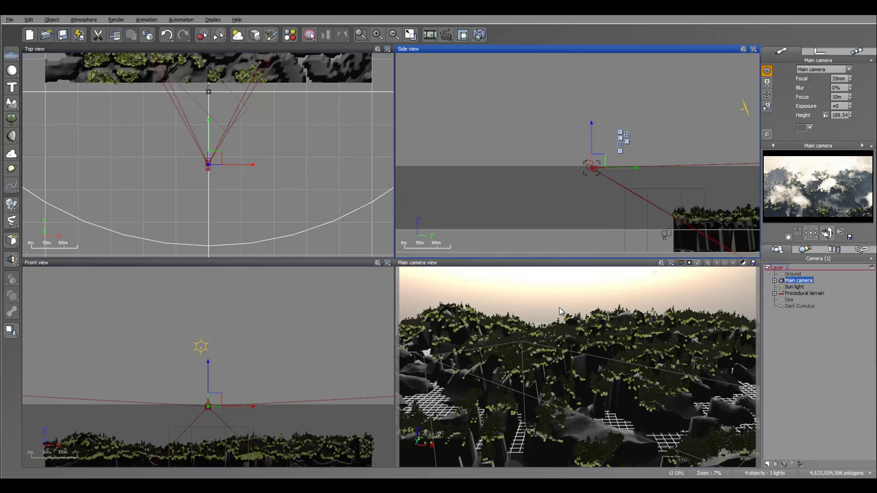
Lower the main camera further to a height of about 178 m.
click(559, 310)
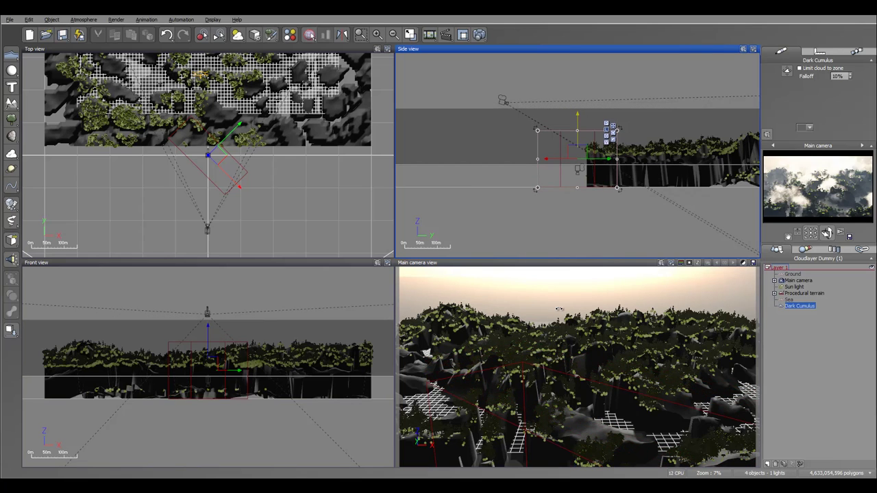
click(560, 311)
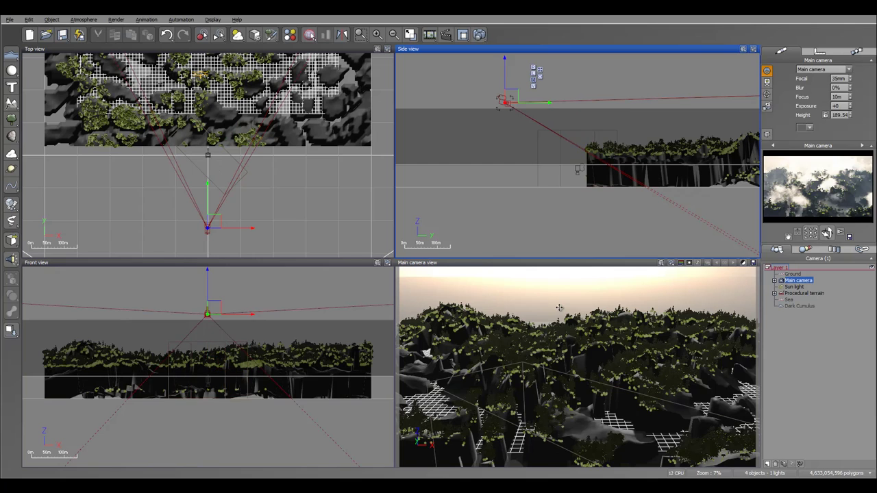
drag(505, 60, 505, 63)
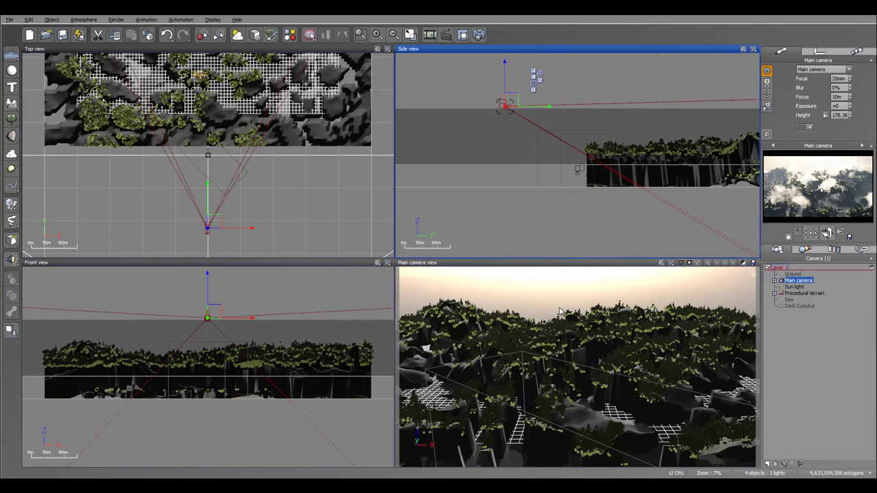
Bring the Sun light a little further down, keeping it above the main camera.
click(794, 287)
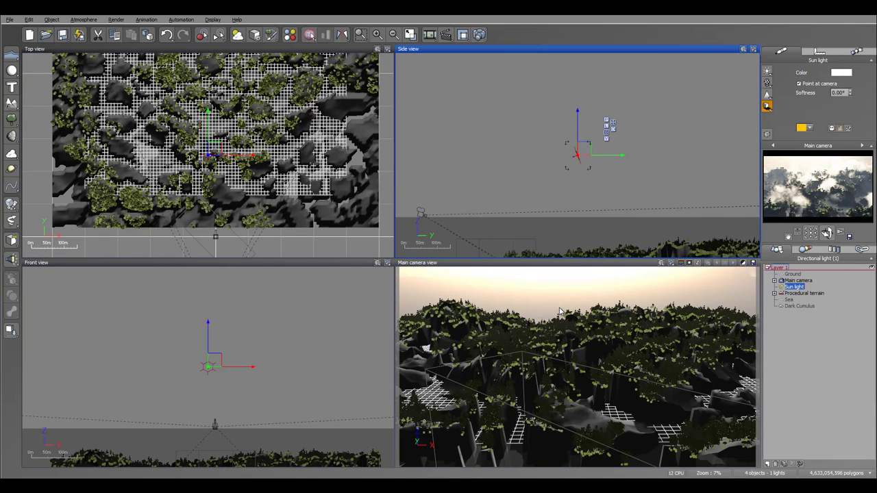
drag(578, 113, 577, 118)
drag(559, 308, 559, 312)
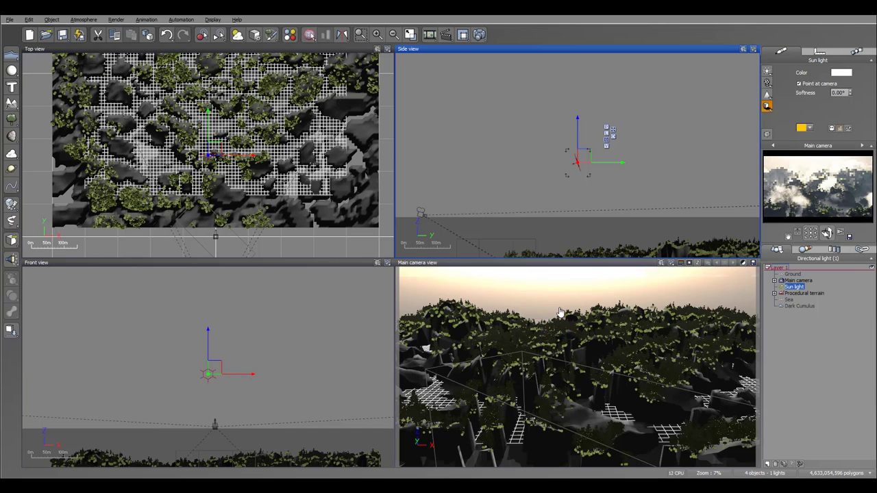
Set the atmosphere's ambient light color to a desaturated blue-grey of RGB 64, 77, 82.
click(84, 20)
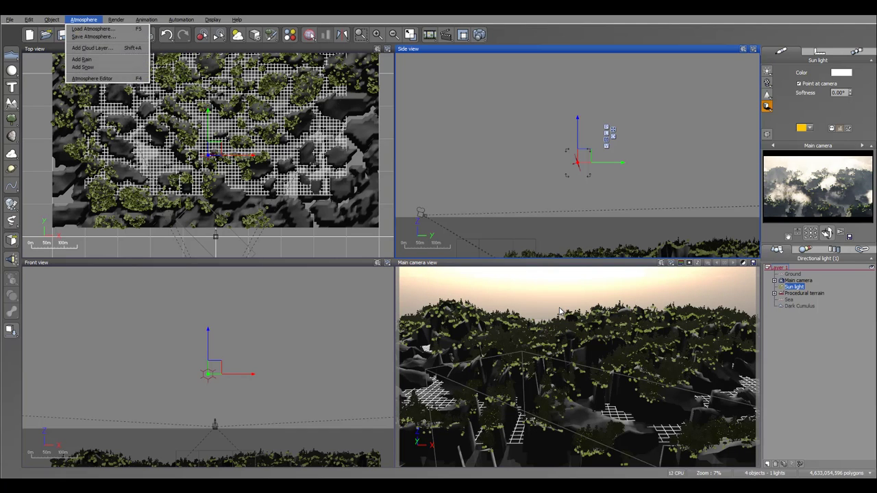
click(96, 78)
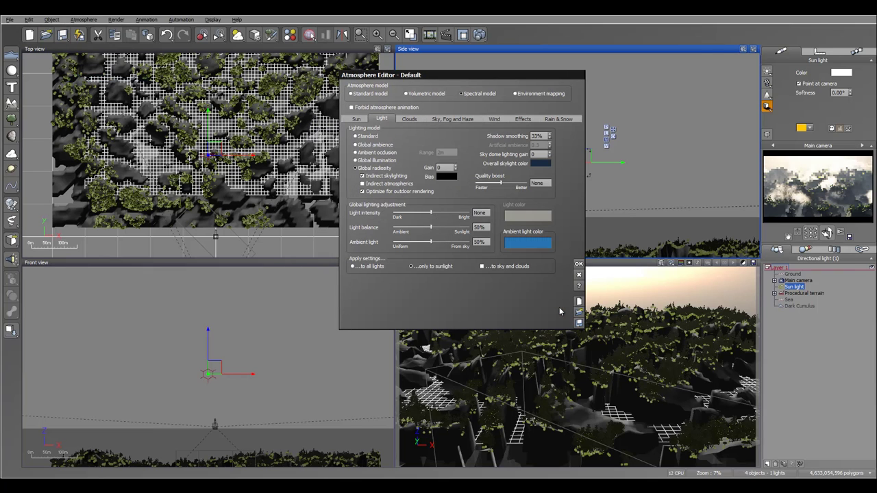
right_click(519, 242)
key(Return)
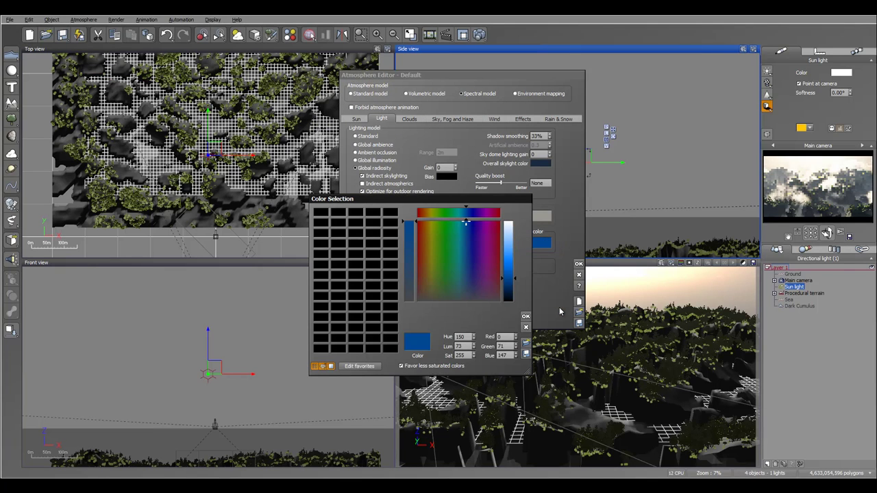
drag(463, 287, 463, 292)
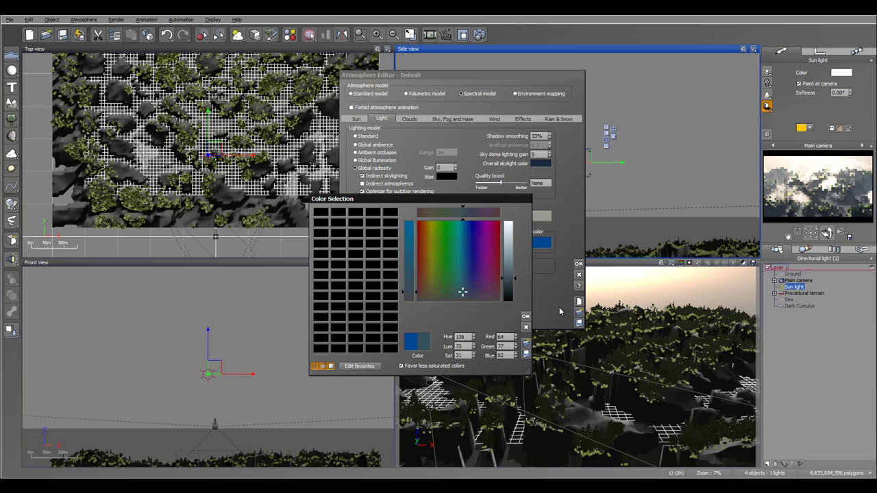
key(Return)
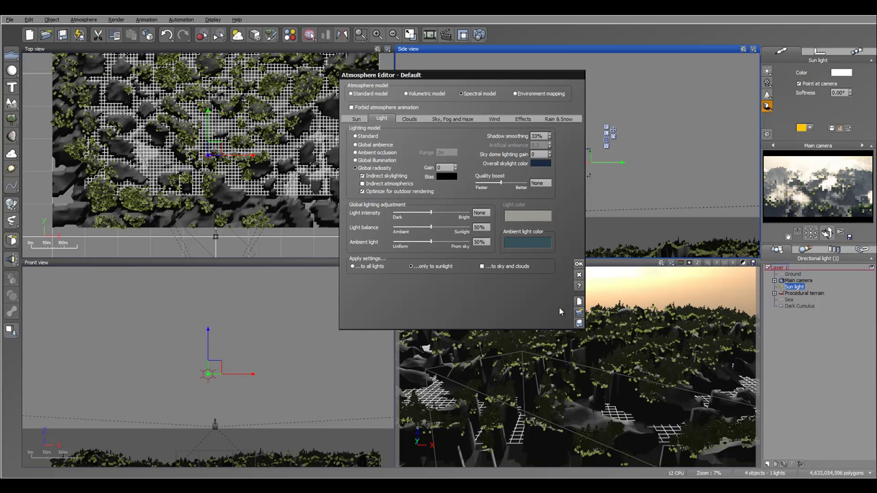
Set the Dark Cumulus cloud layer's scale to 1.3, density to 7% and opacity to 100%, and raise its detail amount slightly.
key(ctrl+Tab)
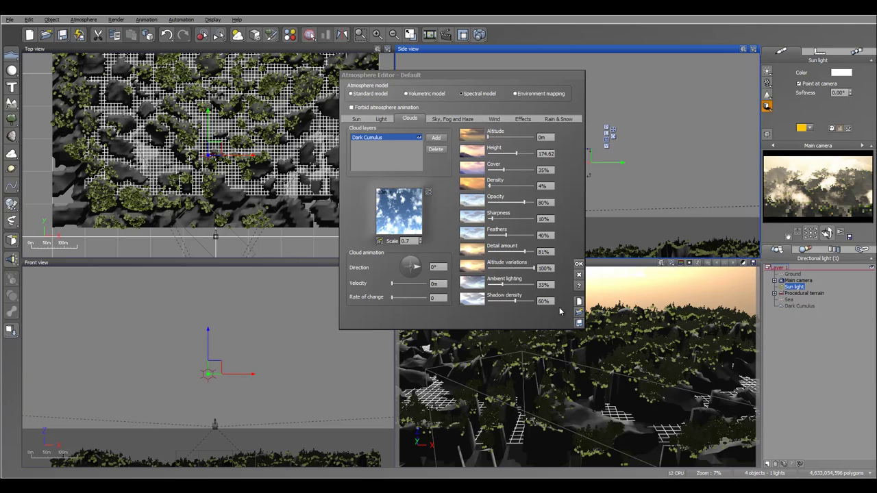
click(421, 239)
click(421, 239)
click(421, 239)
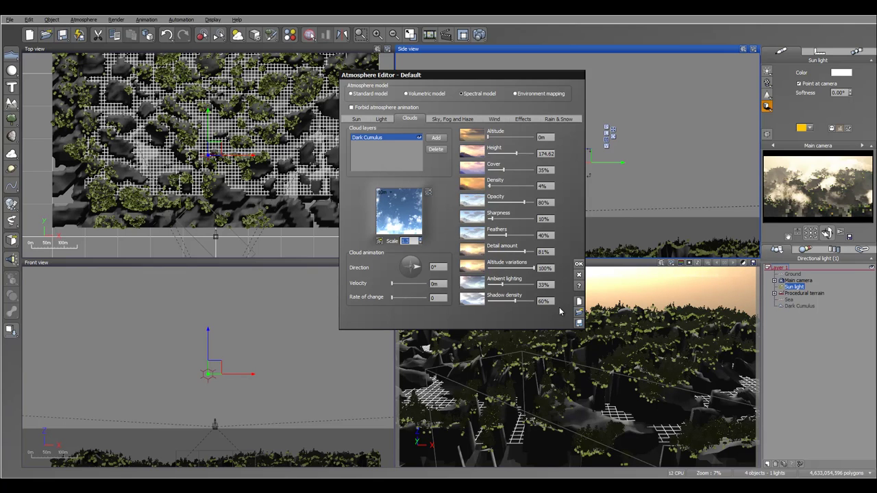
drag(490, 186, 536, 202)
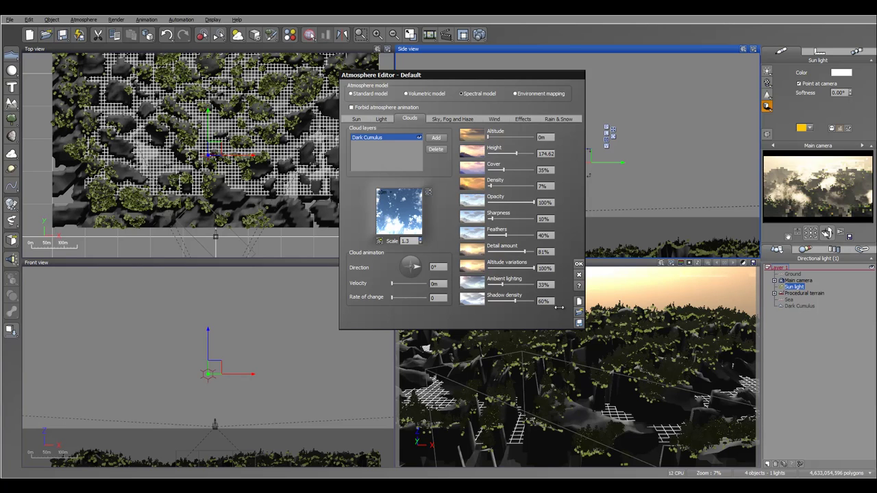
drag(525, 252, 531, 251)
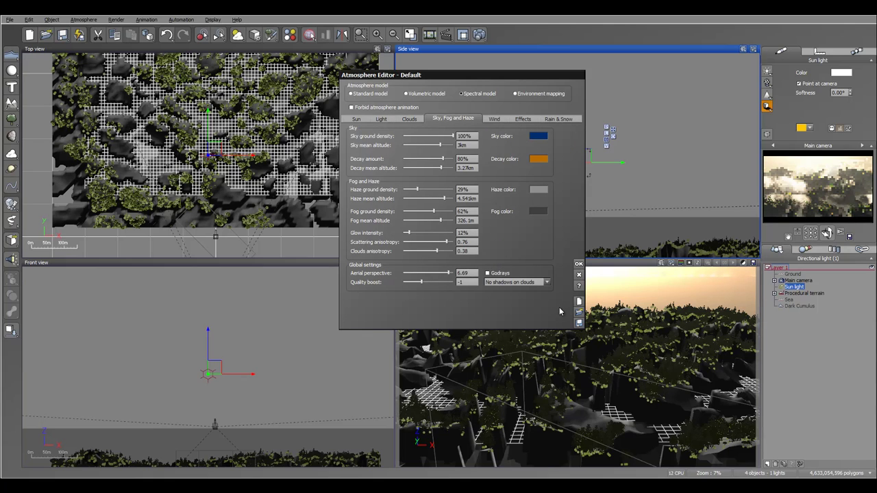
Change the sky color to a less saturated dark blue and lower the decay mean altitude to 3.131 km.
right_click(539, 136)
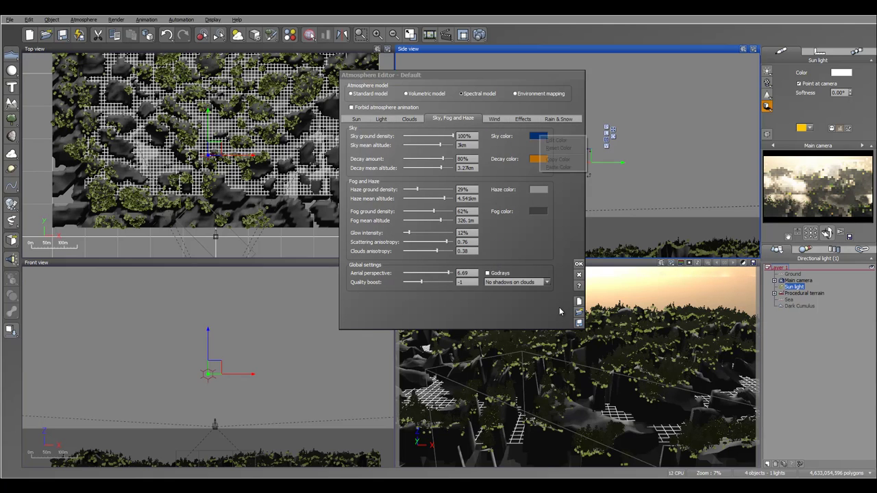
click(560, 139)
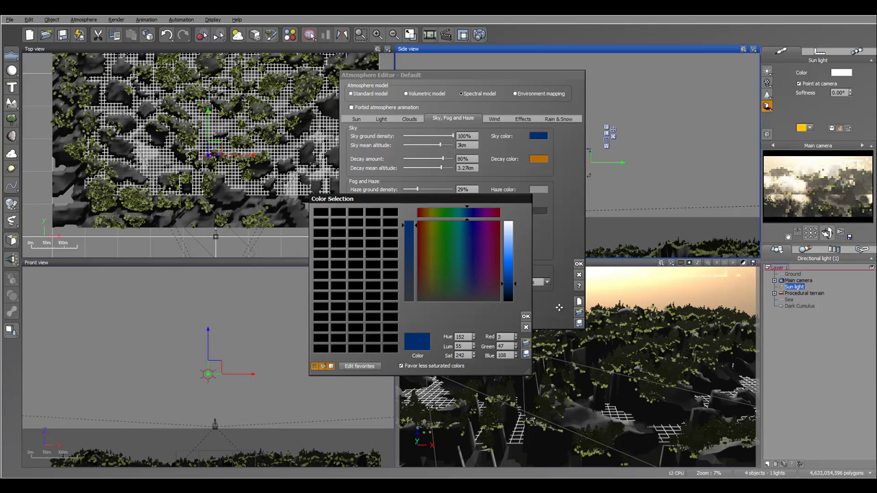
drag(467, 225, 466, 270)
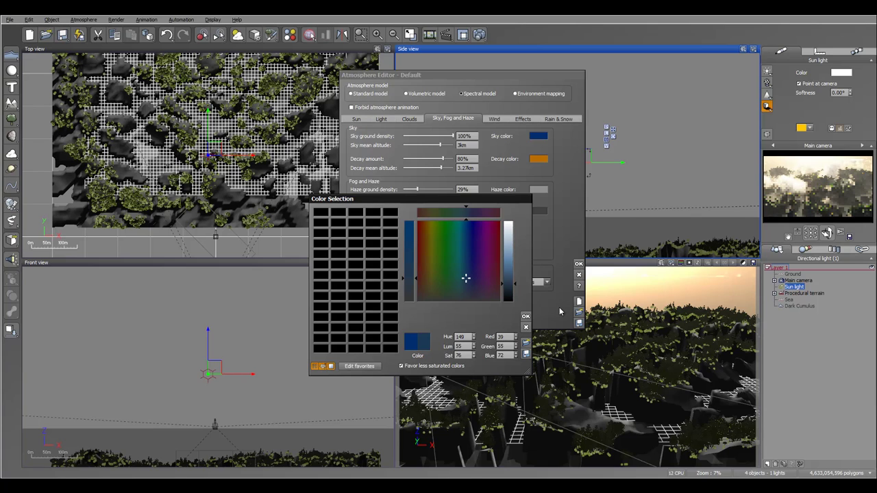
key(Return)
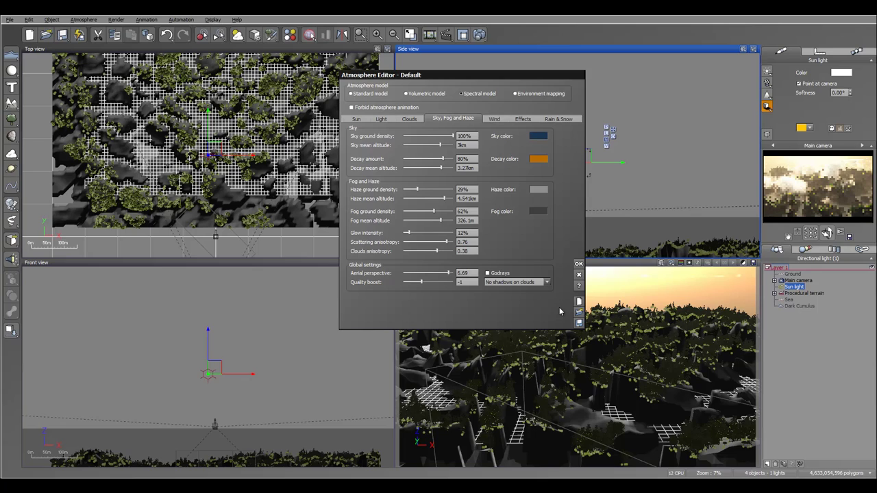
drag(441, 168, 440, 168)
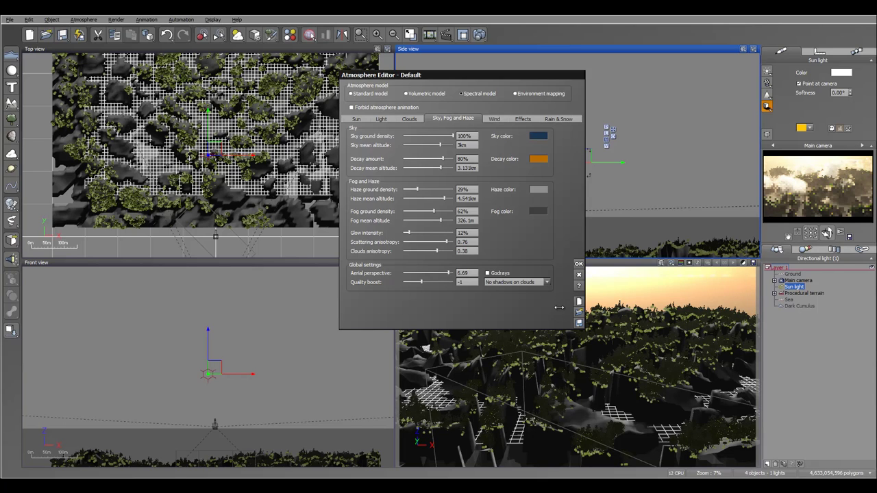
Open the color options for the atmosphere's haze color.
right_click(541, 188)
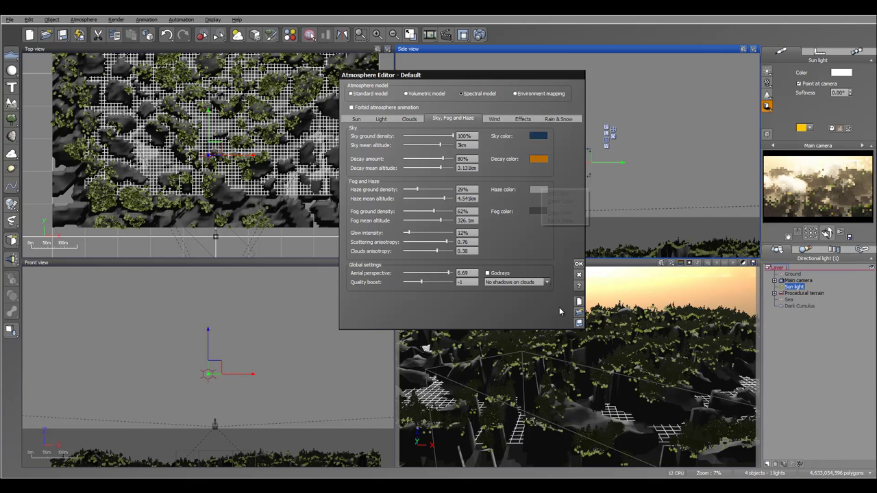
Set the atmosphere's haze colour to a lighter neutral grey with red, green and blue at 192.
click(557, 201)
right_click(534, 190)
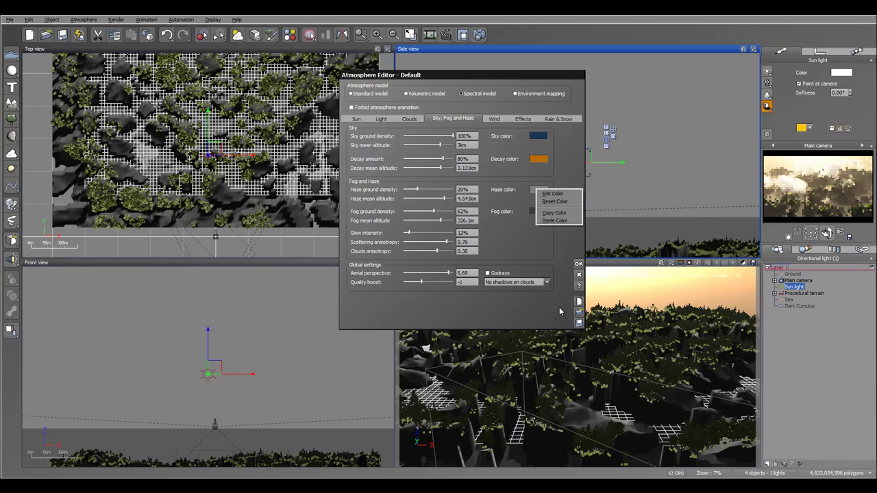
click(556, 193)
drag(509, 261, 509, 245)
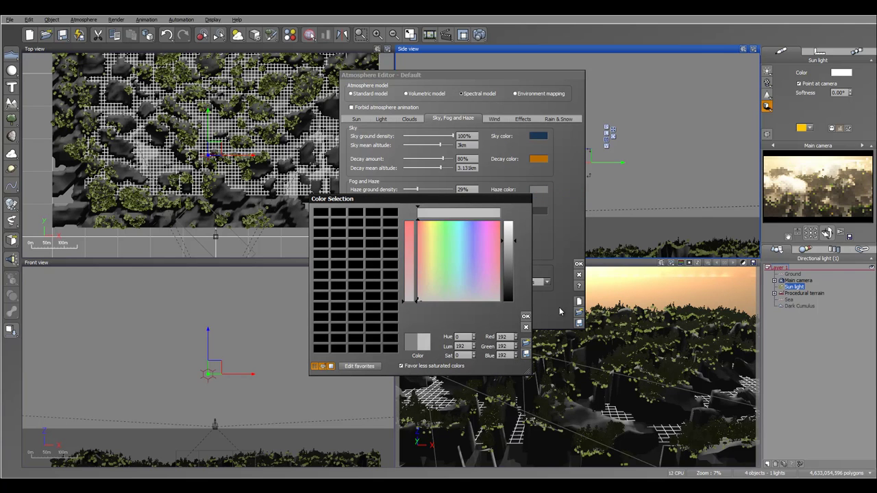
click(525, 317)
Set haze ground density to 76%, fog ground density to 67%, scattering anisotropy to 0.83 and aerial perspective to 9.38.
drag(417, 189, 440, 189)
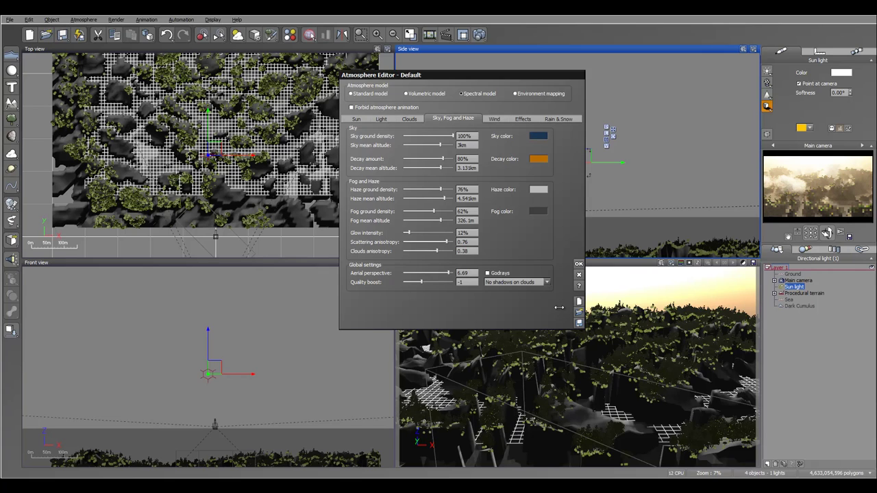
drag(447, 242, 449, 242)
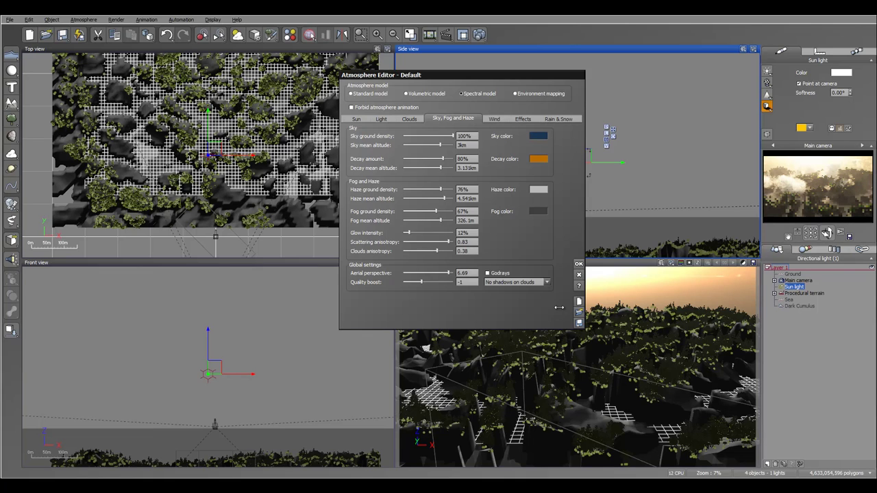
drag(448, 273, 452, 274)
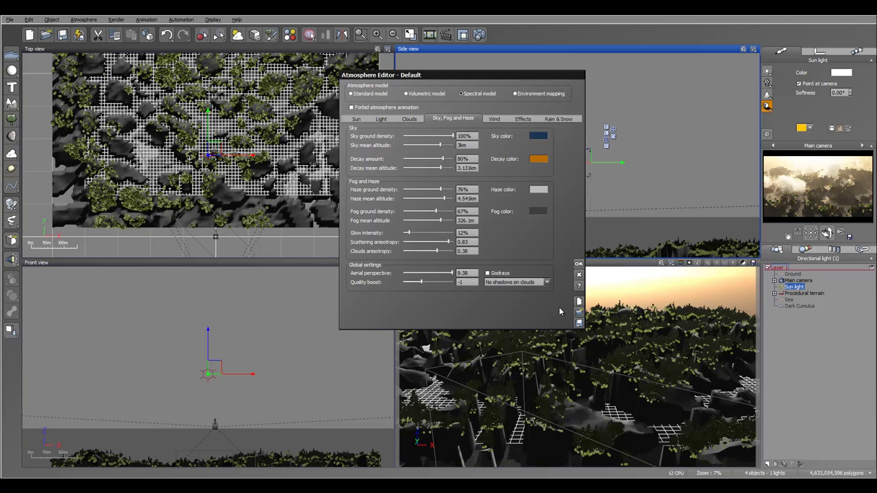
Test-render the main camera view with the new atmosphere settings, stop the render and close the atmosphere editor.
key(F9)
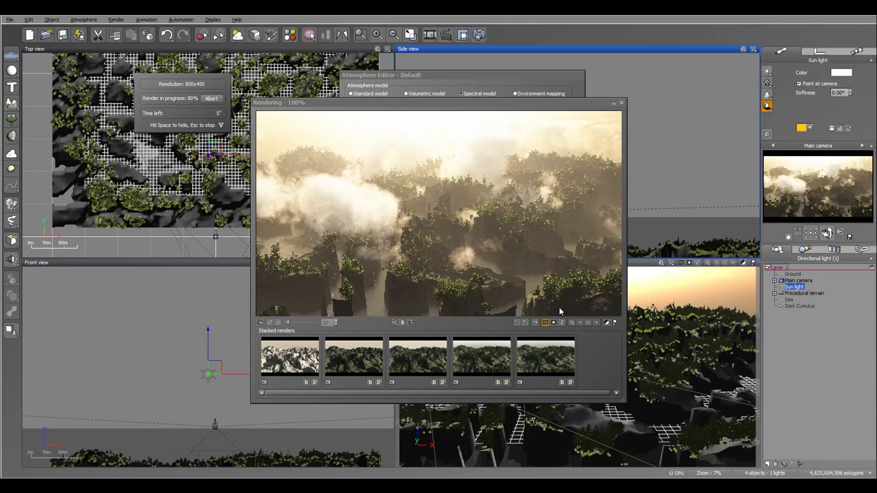
key(Escape)
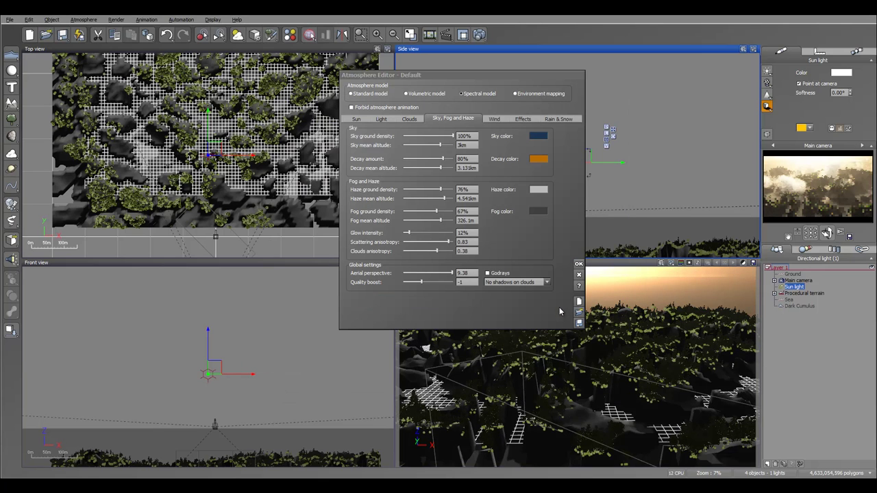
key(Escape)
Select the Dark Cumulus cloud layer and stretch its box slightly upward in the side view.
click(559, 312)
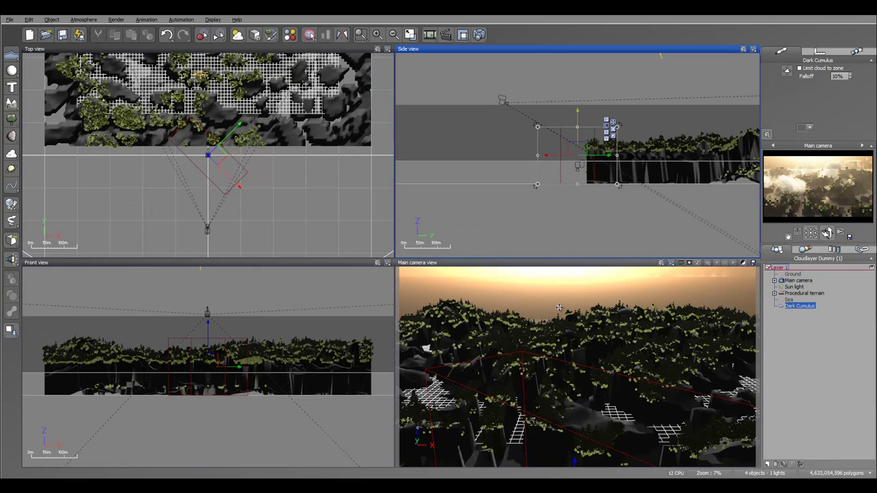
drag(578, 114, 578, 111)
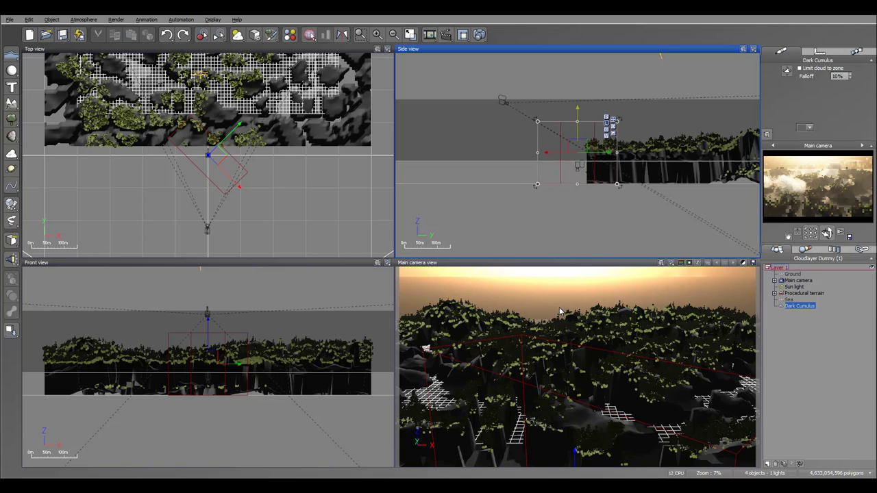
Lower the minimum of the Grass eco layer's altitude range to 0.27 in the procedural terrain's material and repopulate it.
click(560, 312)
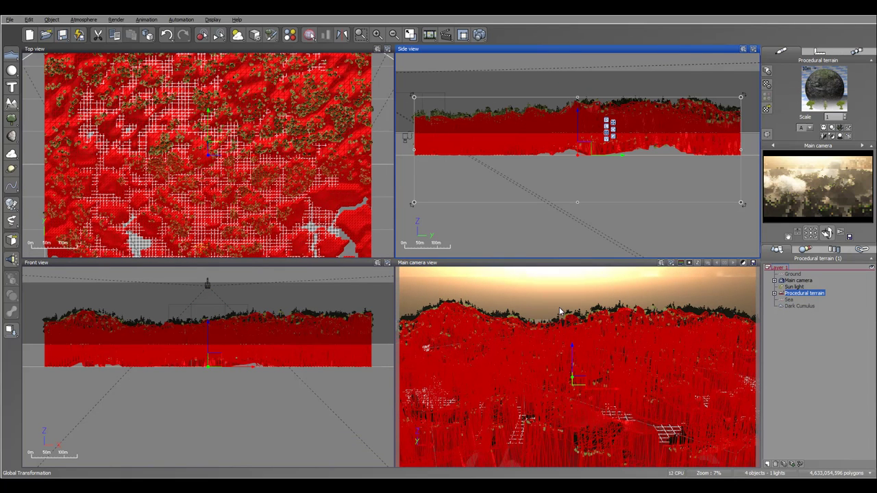
double_click(560, 311)
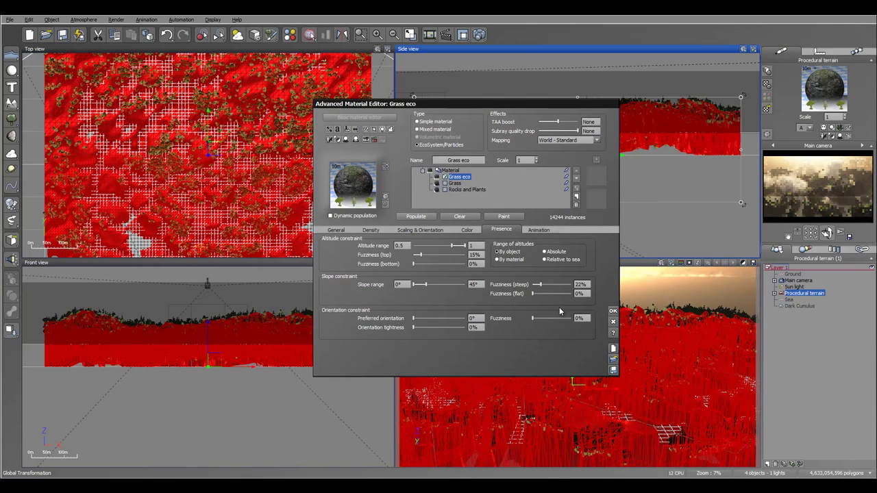
drag(449, 245, 446, 245)
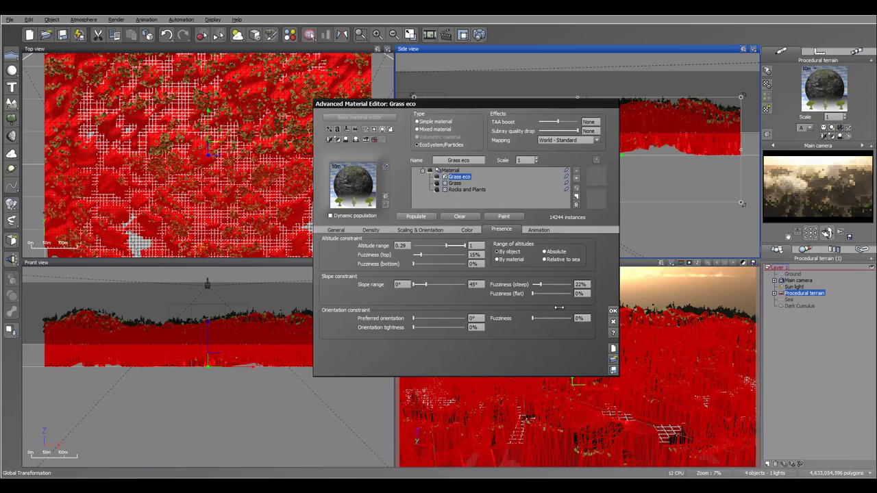
click(416, 216)
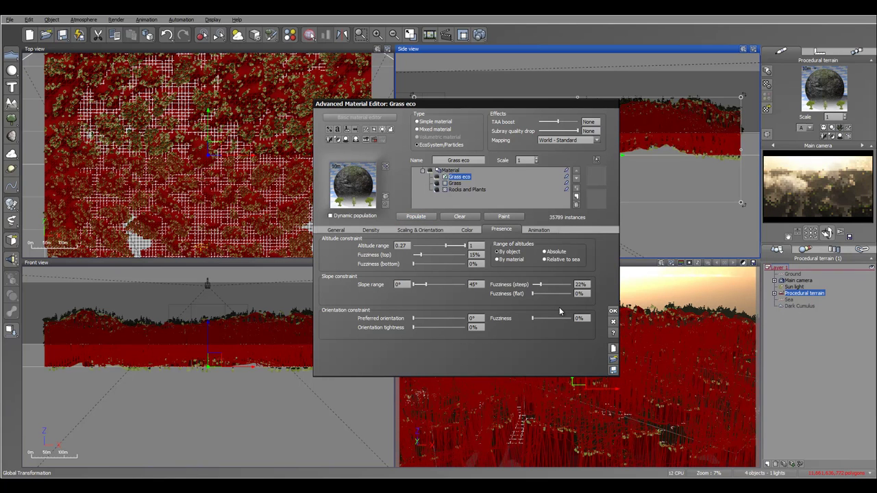
Set the Grass eco layer's overall density to 97%, populate it again and accept the material changes.
click(371, 230)
drag(407, 247, 410, 248)
click(415, 216)
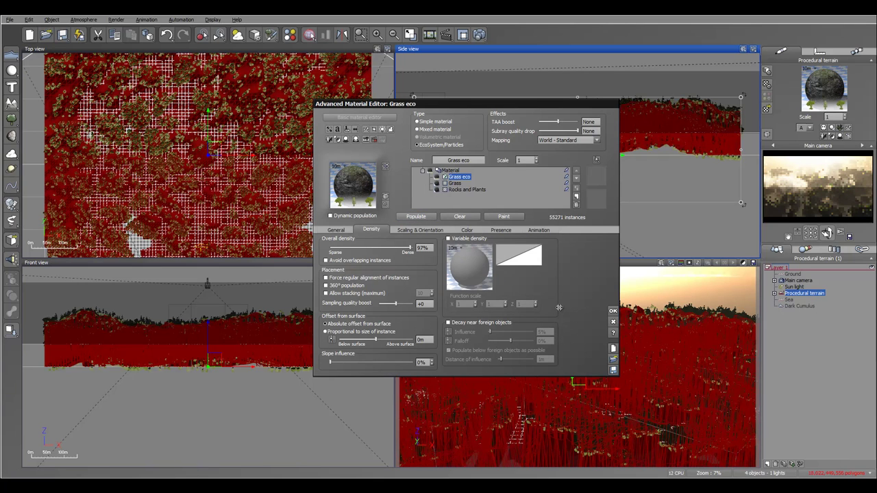
click(614, 311)
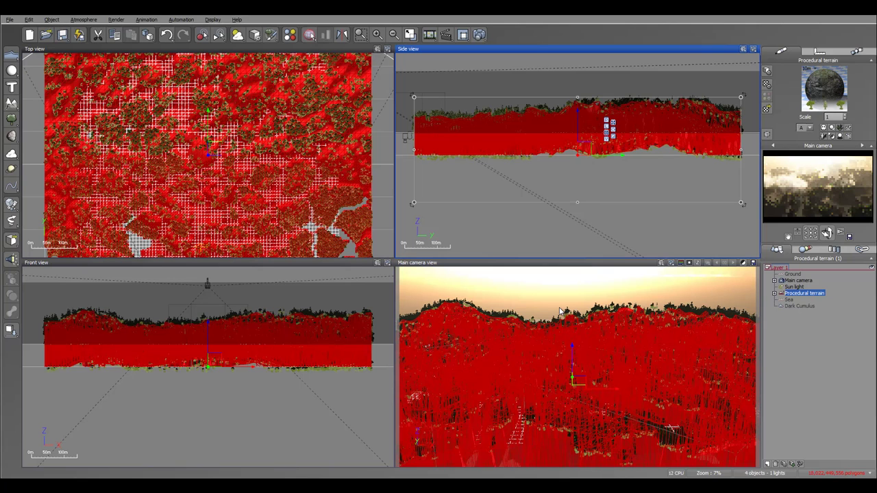
Select the sun light and set its softness to 17°.
key(Up)
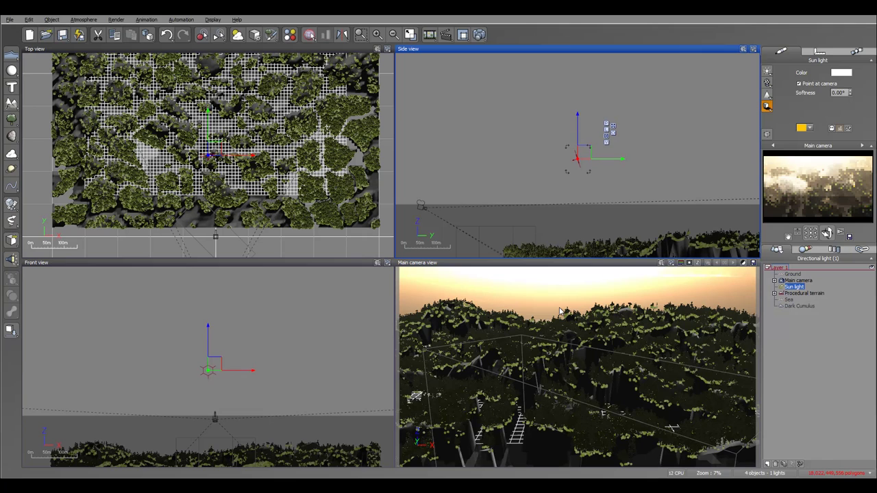
drag(850, 92, 851, 85)
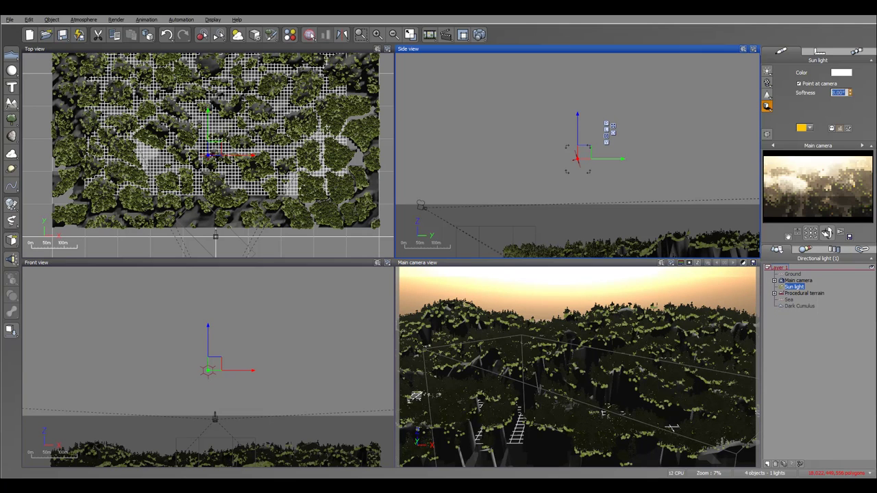
text(12)
key(Return)
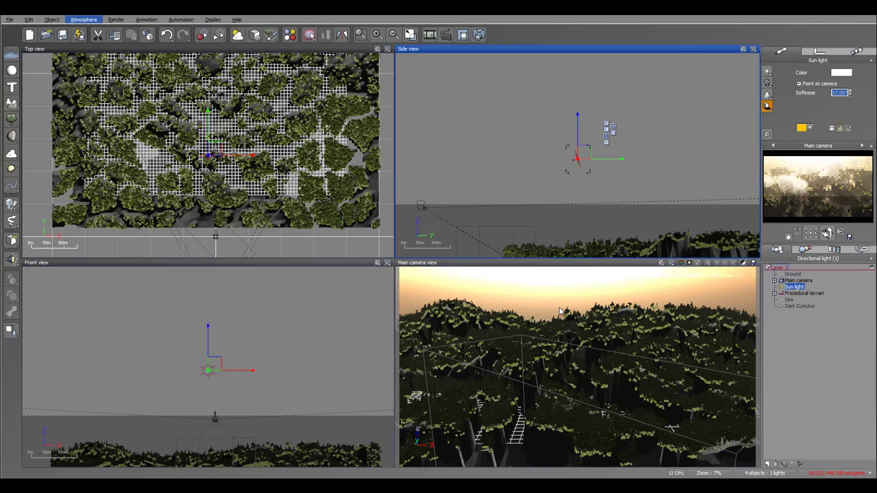
In the atmosphere's cloud settings, set the Dark Cumulus layer's scale to 1.1 and its density to 1%.
click(83, 19)
key(Down)
key(Return)
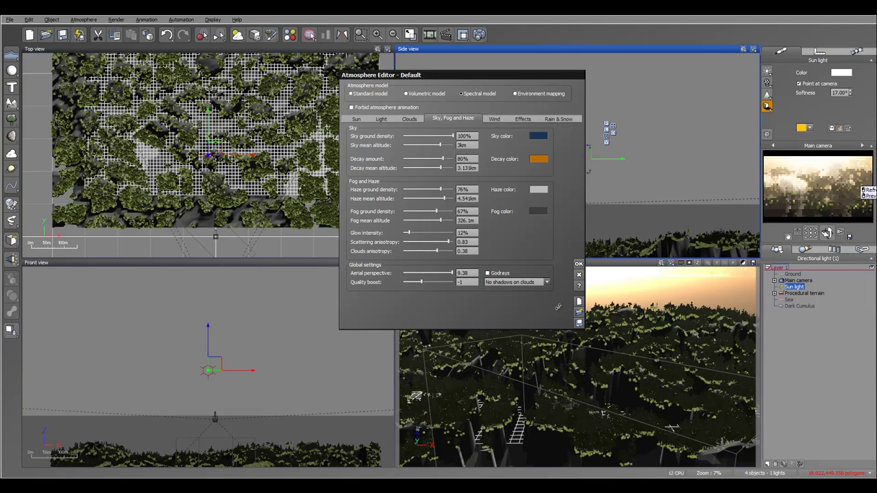
click(409, 119)
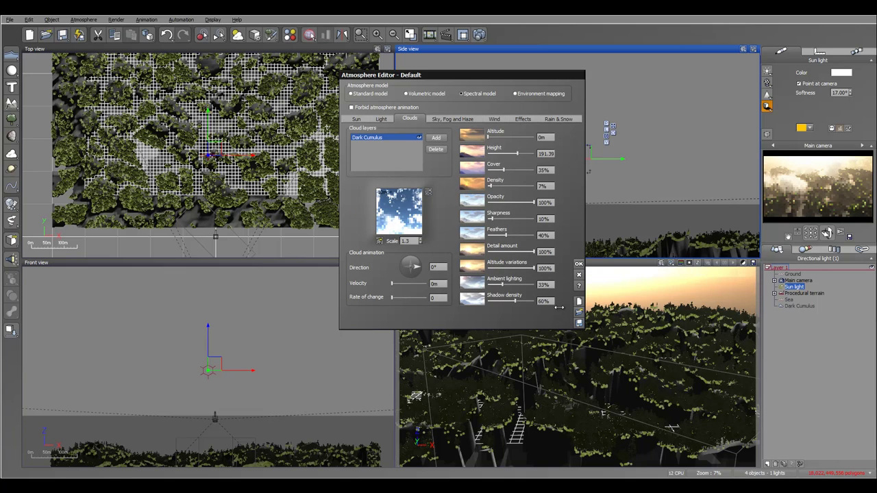
drag(491, 186, 489, 186)
click(420, 243)
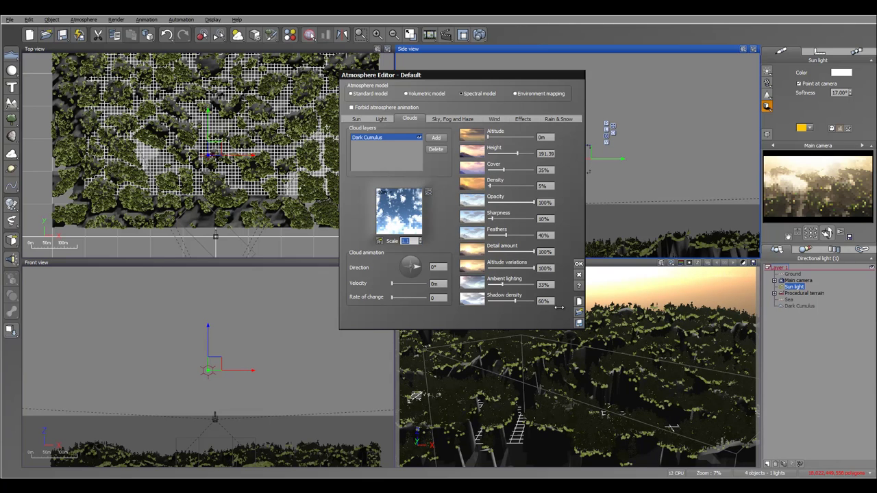
drag(490, 185, 528, 186)
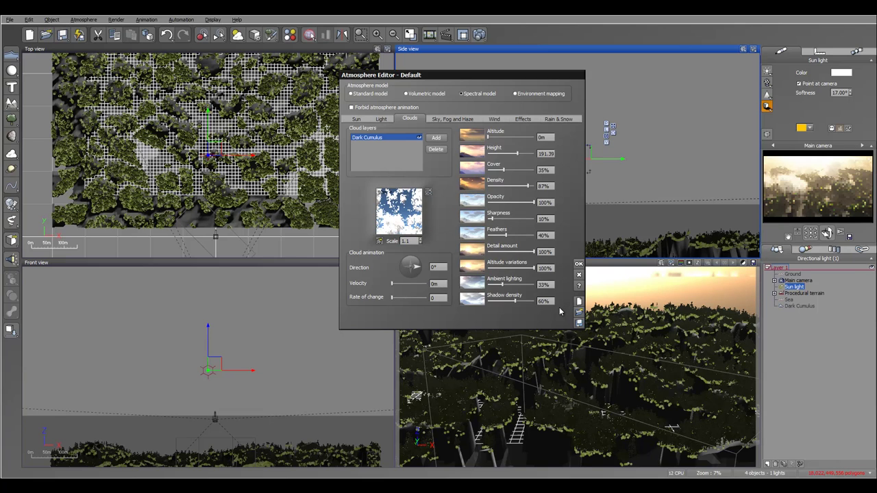
drag(528, 186, 491, 185)
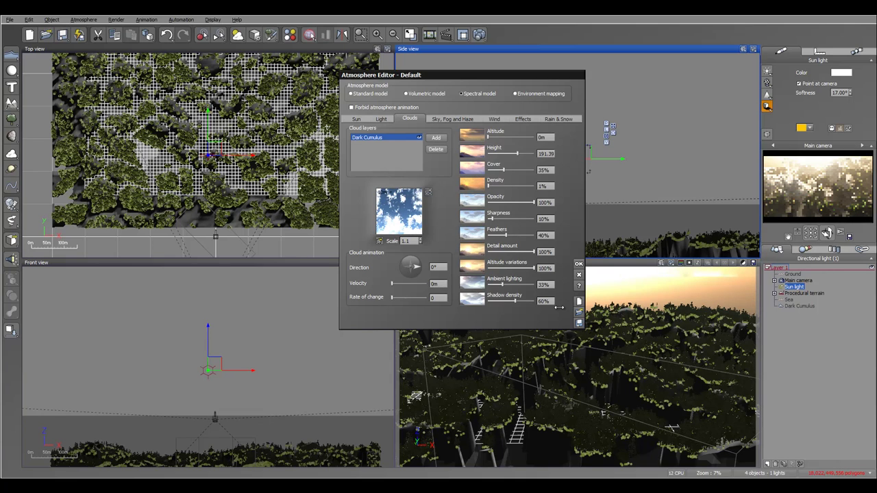
key(Return)
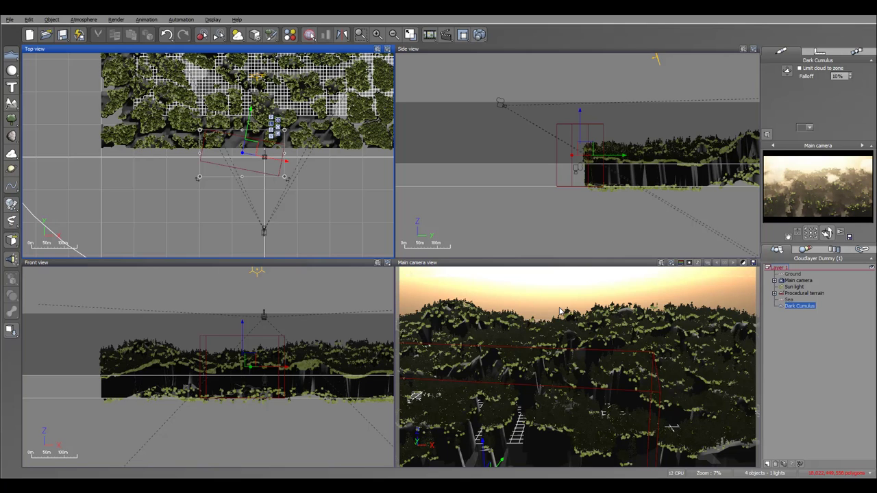
Set the render picture size to 1600x900 with the Final quality preset and accept the render options.
key(ctrl+F9)
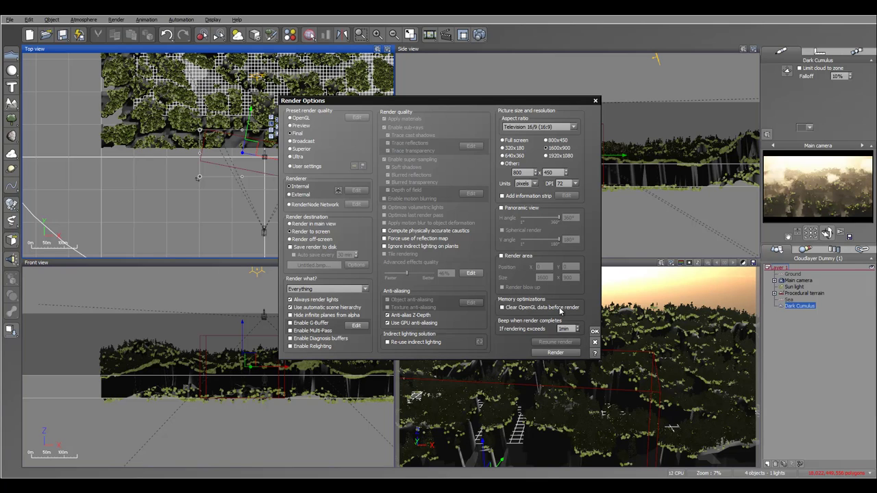
click(594, 332)
Raise the atmosphere's quality boost slightly in the global sky, fog and haze settings and confirm.
click(84, 20)
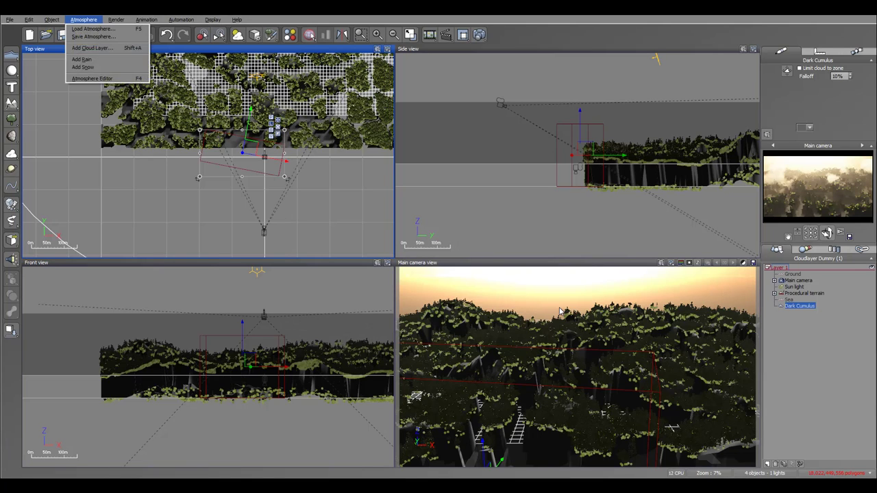
click(93, 79)
click(453, 119)
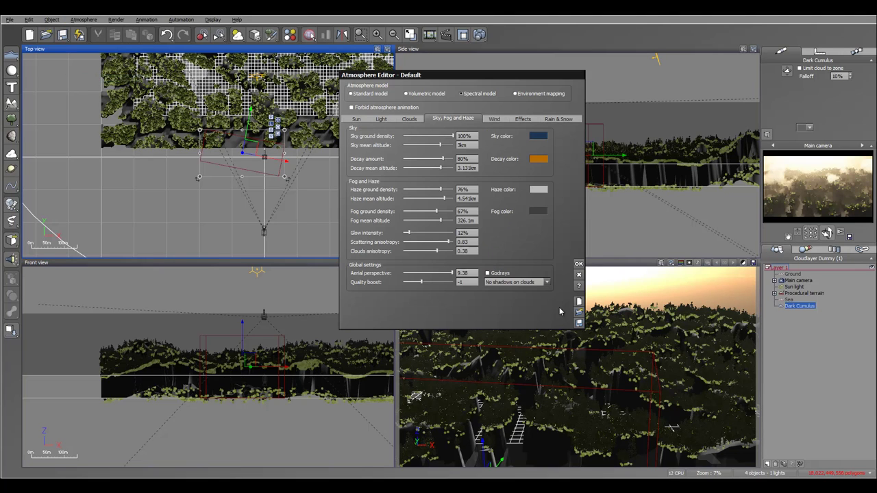
drag(422, 283, 429, 283)
key(Return)
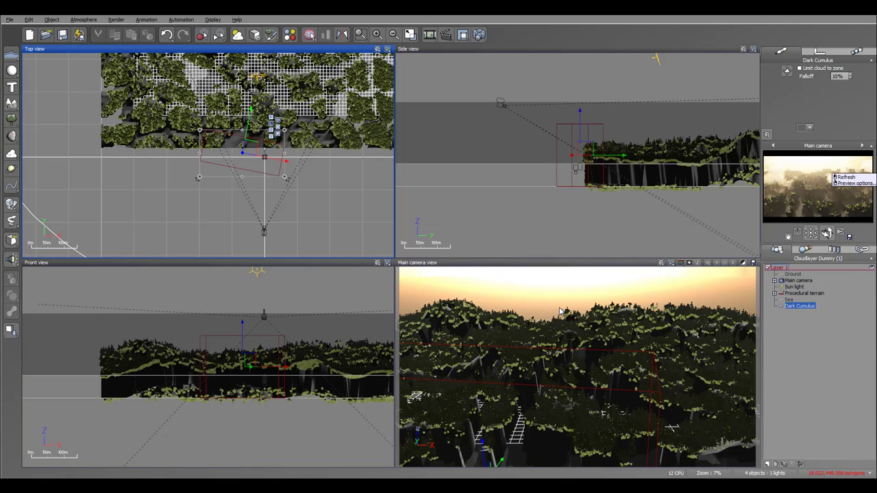
Render the final image of the main camera view and accept the post-render options with natural film response.
key(ctrl+F9)
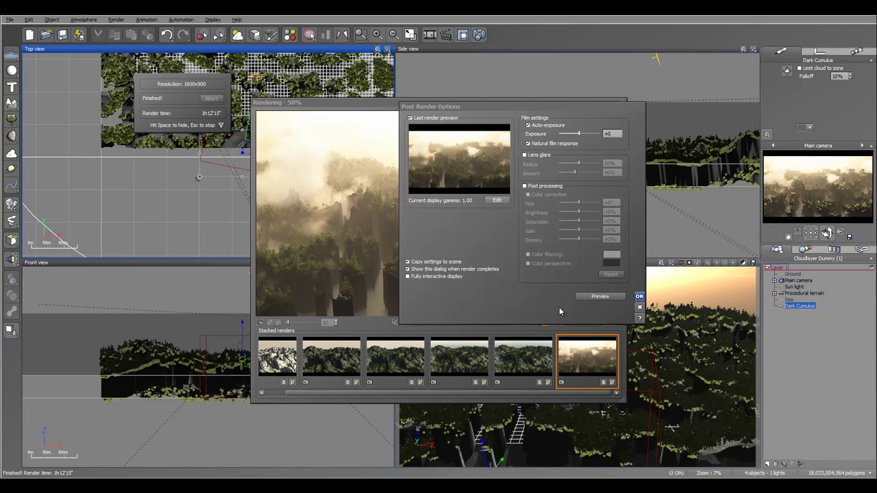
key(Return)
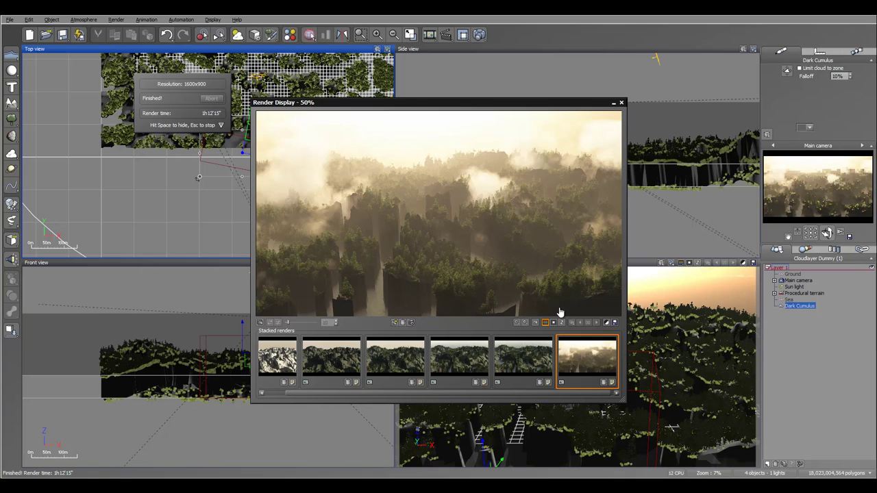
Switch to Photoshop and examine the rendered forest image in crackenland.psd at several magnifications.
key(alt+Tab)
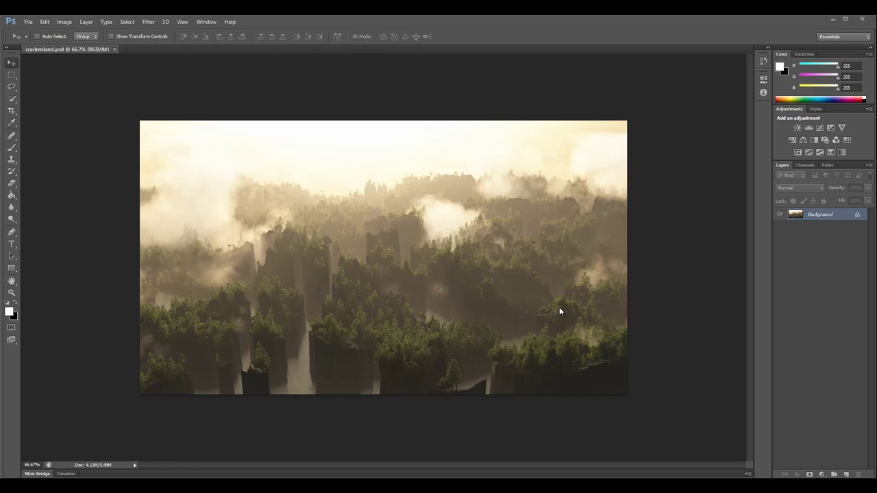
key(z)
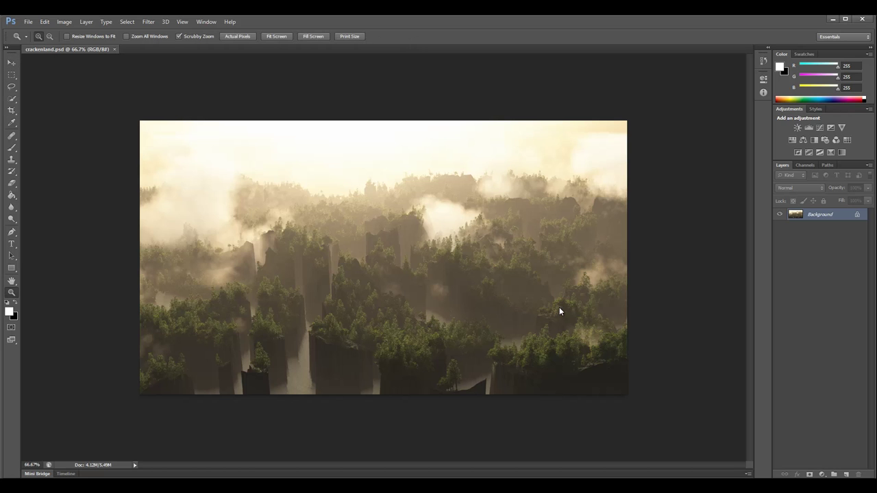
click(559, 312)
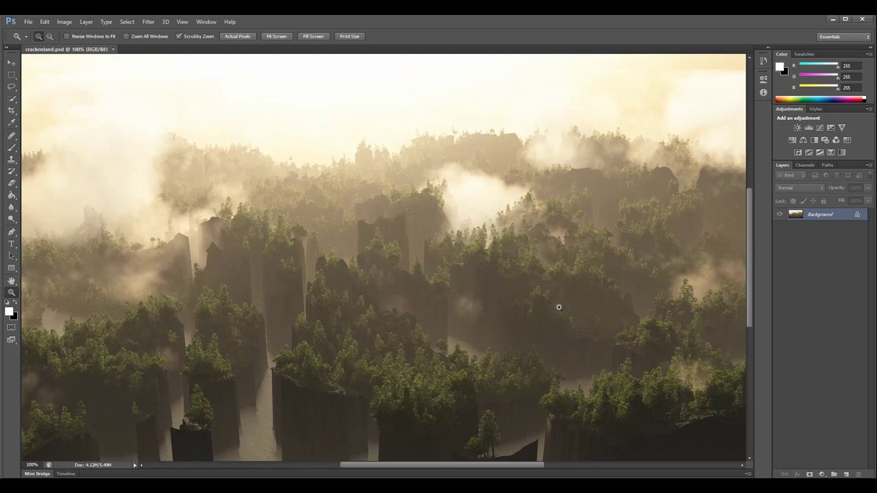
alt+scroll(559, 308, up, 6)
alt+scroll(559, 307, down, 11)
alt+scroll(559, 308, up, 3)
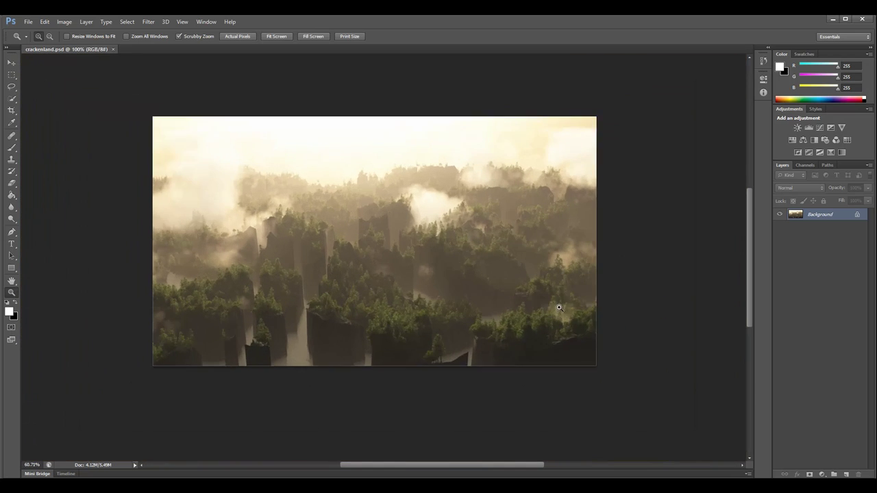
drag(559, 307, 577, 307)
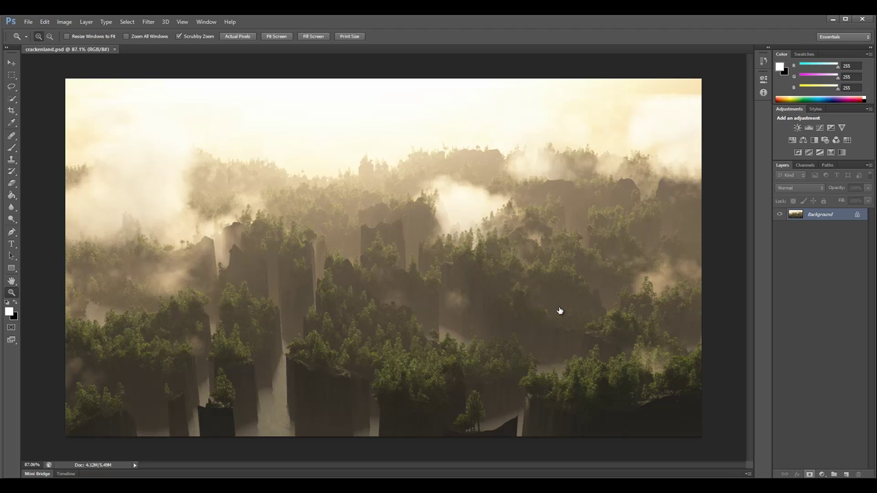
Add a Brightness/Contrast adjustment layer above the rendered background and set its contrast to -10.
click(821, 474)
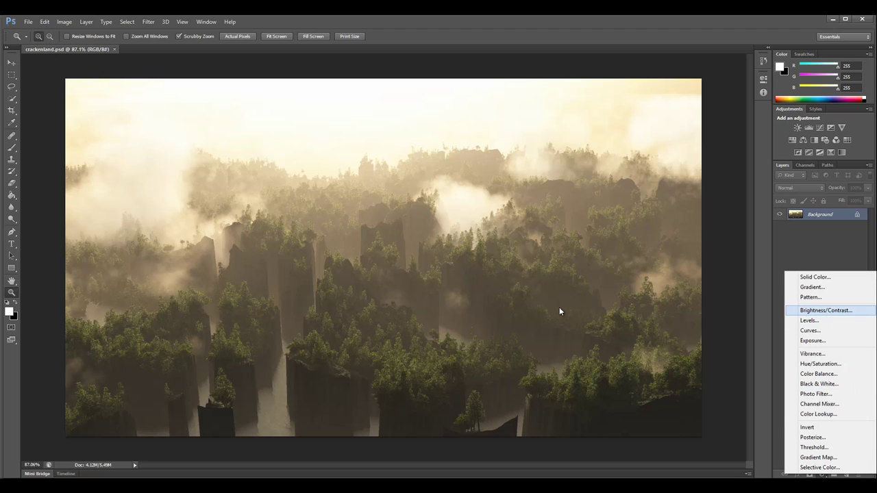
key(Return)
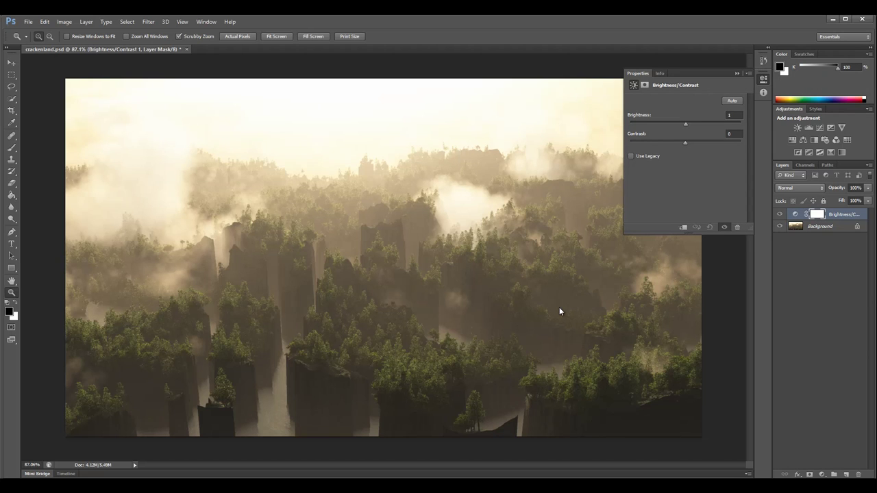
drag(686, 124, 673, 142)
key(Up)
key(Up)
key(Up)
key(Up)
key(Up)
key(Up)
key(Up)
key(Up)
key(Up)
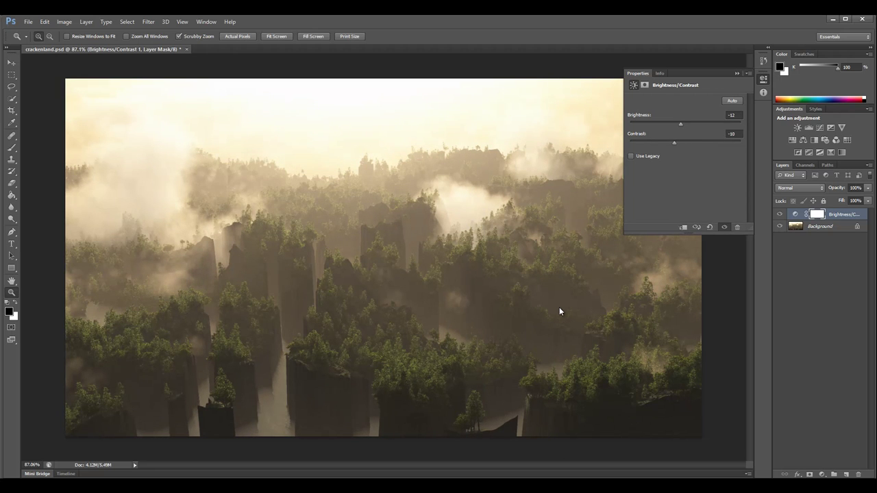
Darken the image by lowering the adjustment layer's brightness beyond -32, and close its settings.
key(shift+Down)
key(shift+Down)
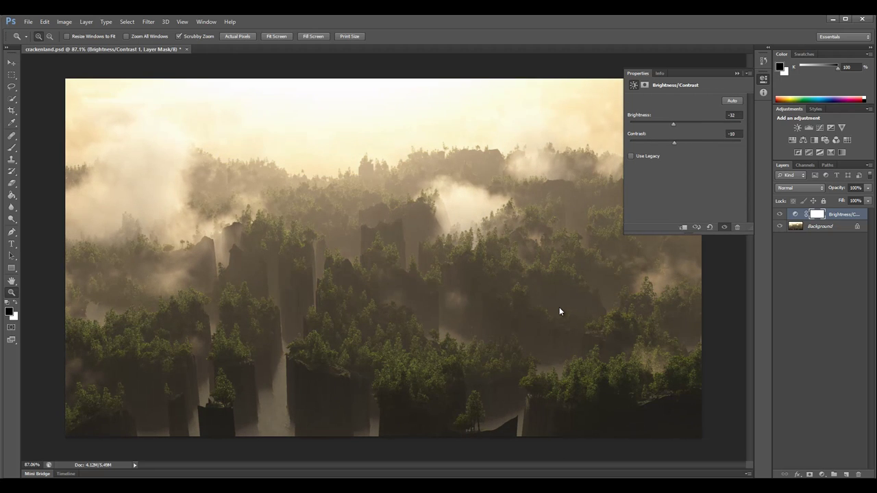
key(shift+Down)
key(Down)
key(Down)
key(Down)
key(Down)
click(559, 308)
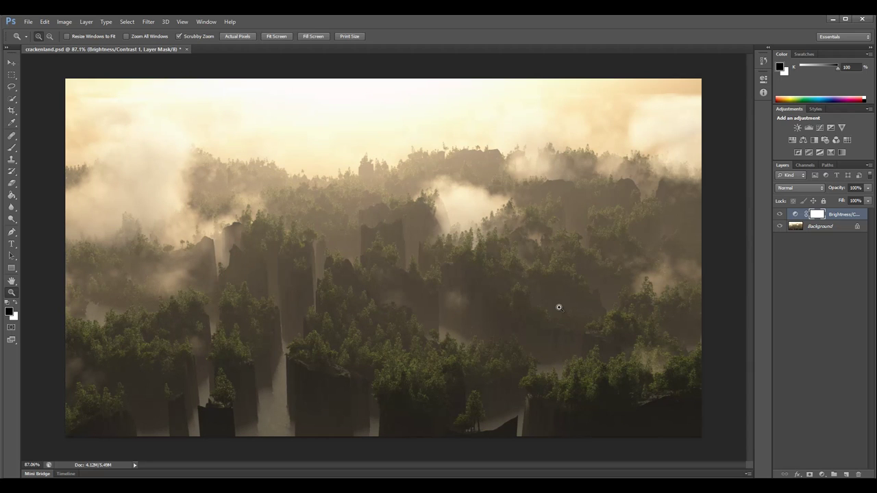
Compare the image with and without the Brightness/Contrast adjustment by toggling the layer's visibility.
key(ctrl+comma)
key(ctrl+comma)
key(ctrl+comma)
key(ctrl+comma)
key(ctrl+comma)
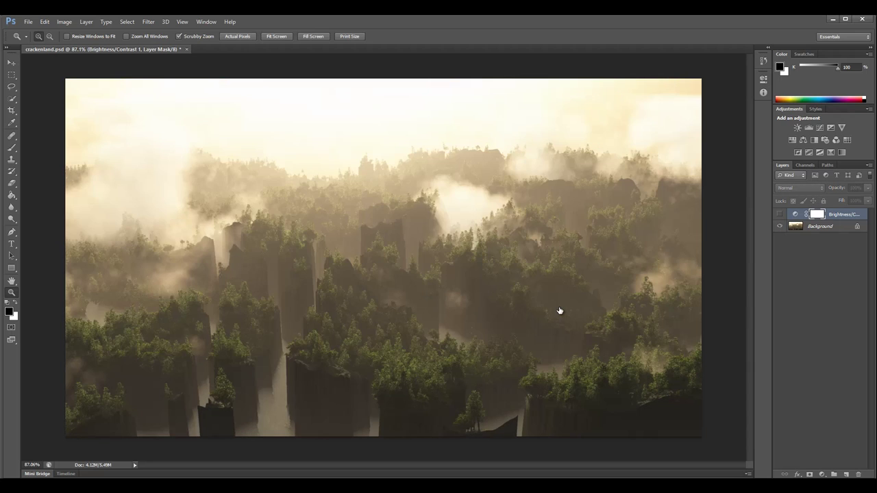
key(ctrl+comma)
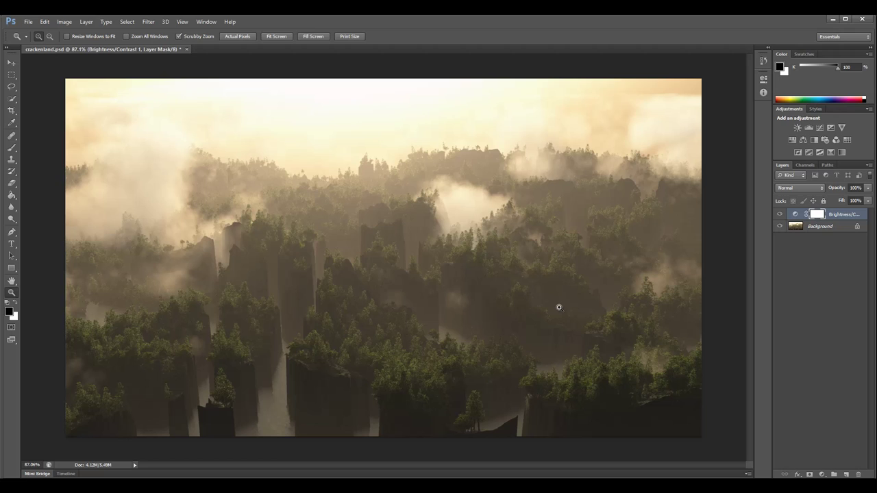
Paint black on the adjustment layer's mask over the bright sky with a soft 250 px brush at 14% opacity.
key(b)
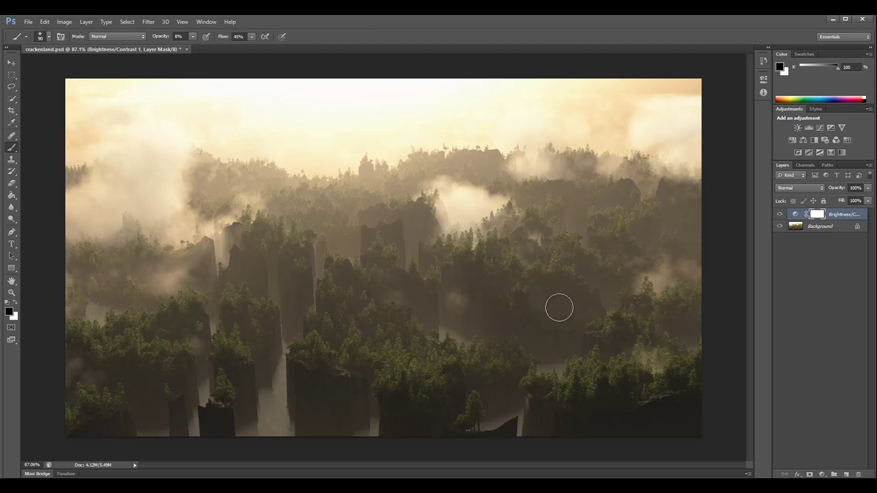
key(bracketright)
key(bracketright)
key(bracketright)
key(bracketright)
key(bracketright)
key(bracketright)
key(bracketright)
key(bracketright)
key(bracketright)
key(bracketright)
key(bracketright)
key(bracketleft)
key(bracketleft)
key(bracketleft)
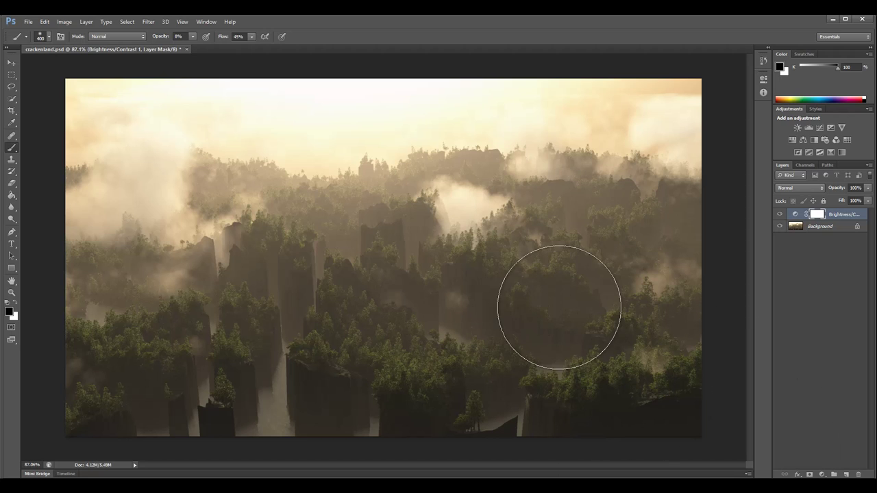
key(bracketleft)
click(192, 36)
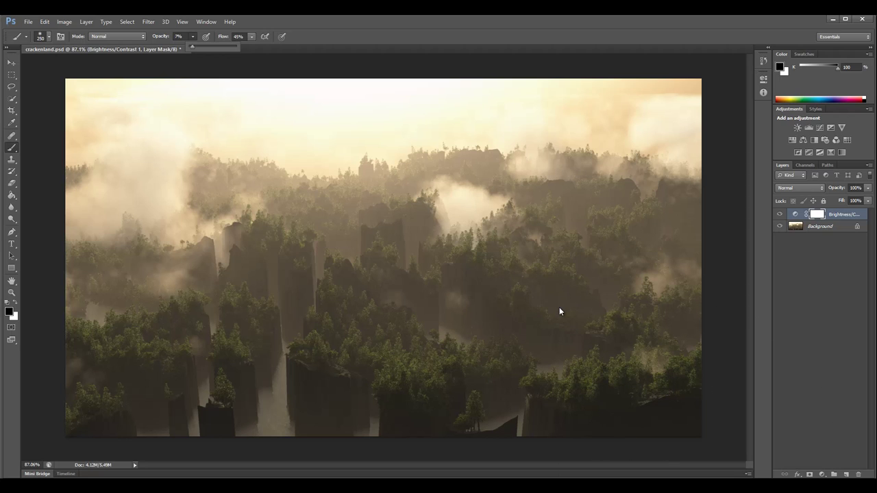
drag(192, 47, 196, 47)
click(560, 307)
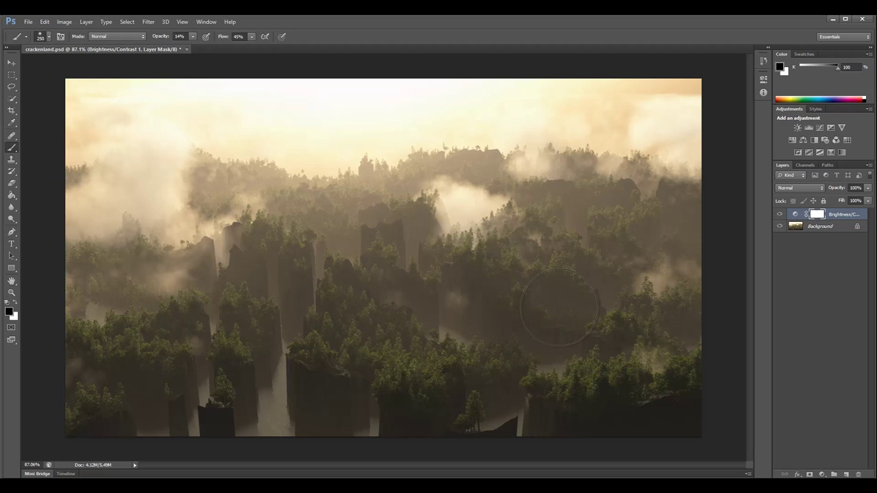
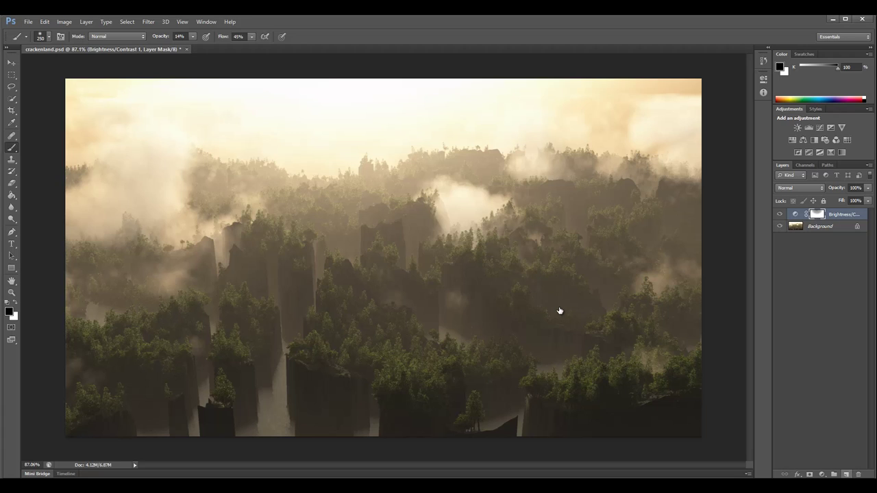
Add a new empty layer above the adjustment layer and make black the foreground and white the background colour.
key(ctrl+shift+alt+n)
key(x)
key(ctrl+d)
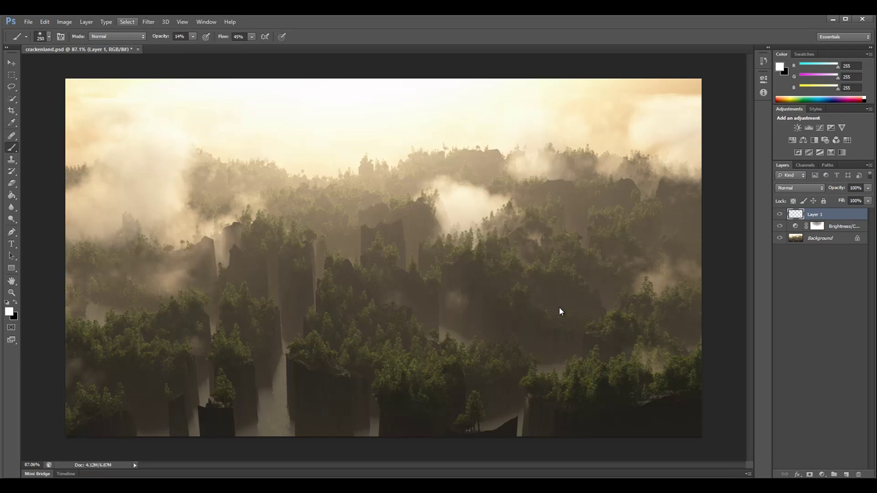
key(Left)
key(Right)
key(Right)
key(Escape)
key(x)
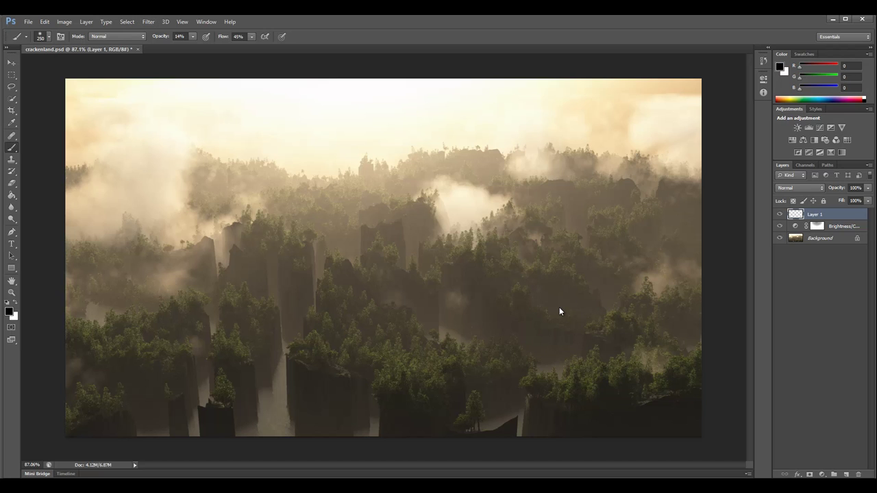
Fill the new layer with black-and-white noise using the Clouds render filter.
key(alt+t)
key(Right)
key(Up)
key(Up)
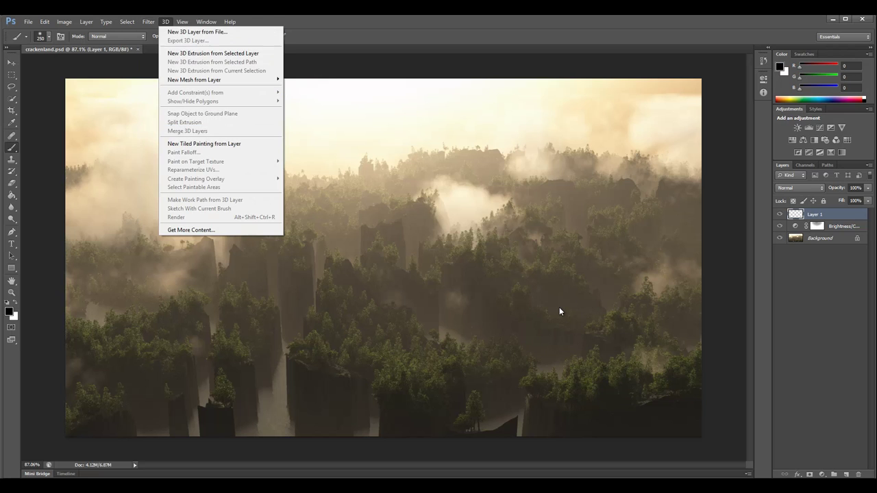
key(Left)
key(Up)
key(Up)
key(Up)
key(Up)
key(Up)
key(Up)
key(Up)
key(Up)
key(Right)
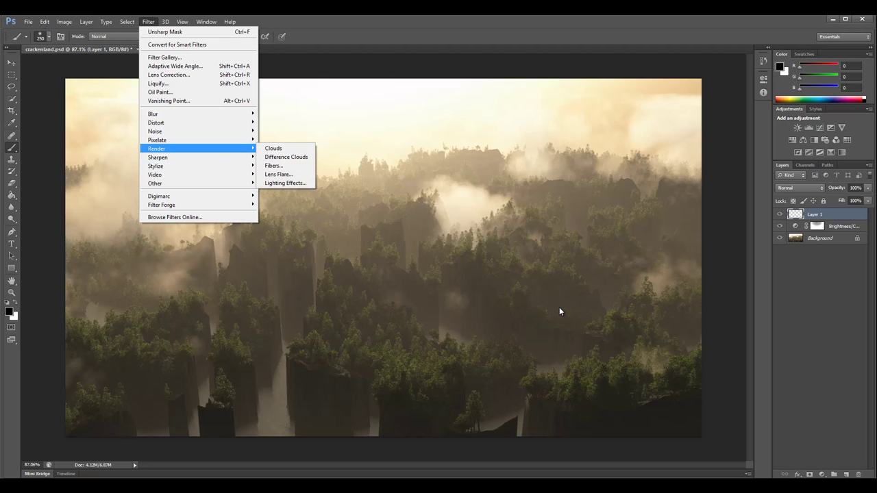
key(Return)
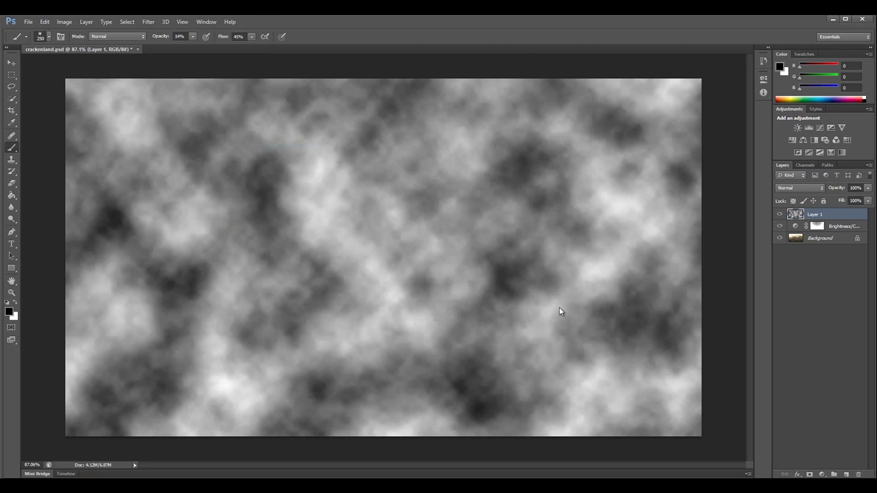
key(alt+t)
key(Up)
key(Up)
key(Up)
key(Up)
key(Up)
key(Up)
key(Up)
key(Up)
key(Up)
key(Up)
key(Up)
key(Up)
key(Right)
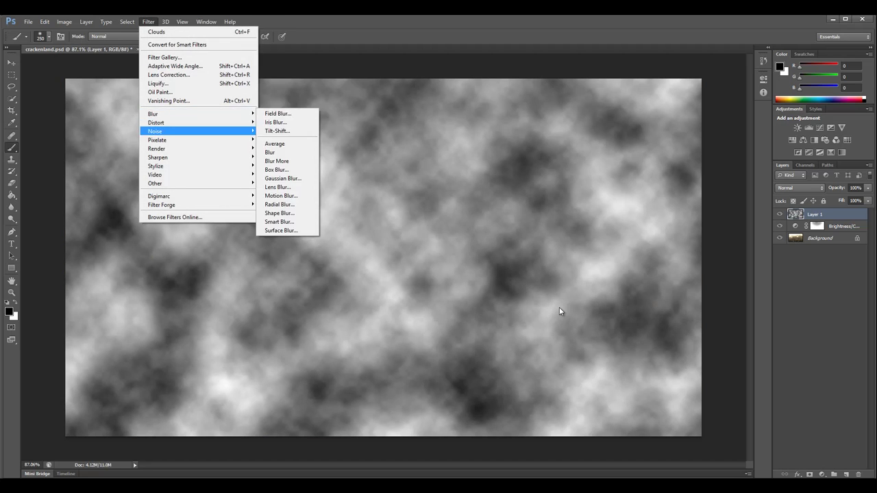
key(Left)
key(Down)
key(Down)
key(Down)
key(Down)
key(Up)
key(Up)
key(Up)
key(Up)
key(Up)
key(Up)
key(Up)
key(Up)
key(Up)
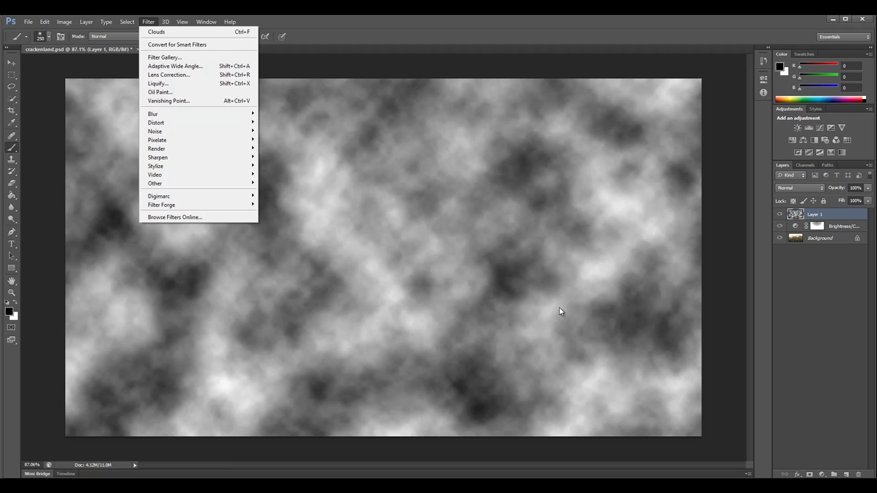
Apply Brightness/Contrast directly to the clouds layer with contrast 97 and slightly lowered brightness.
key(Left)
key(Left)
key(Left)
key(Left)
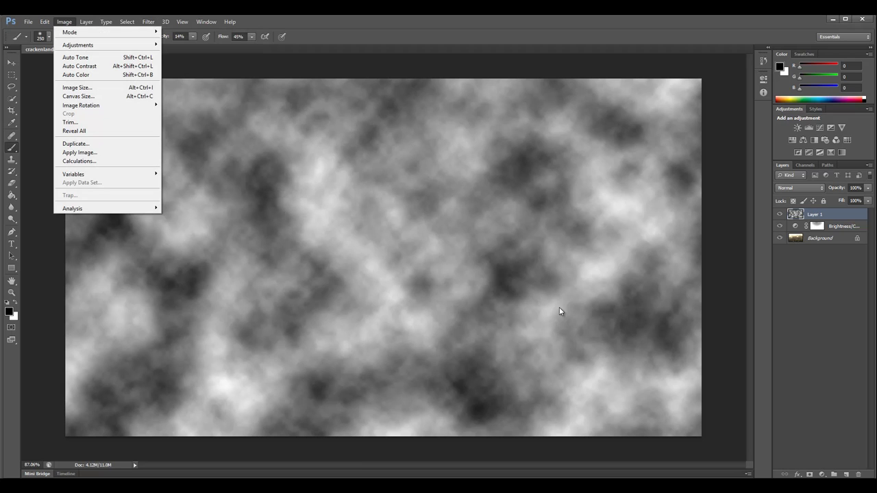
key(Down)
key(Down)
key(Right)
key(Down)
key(Down)
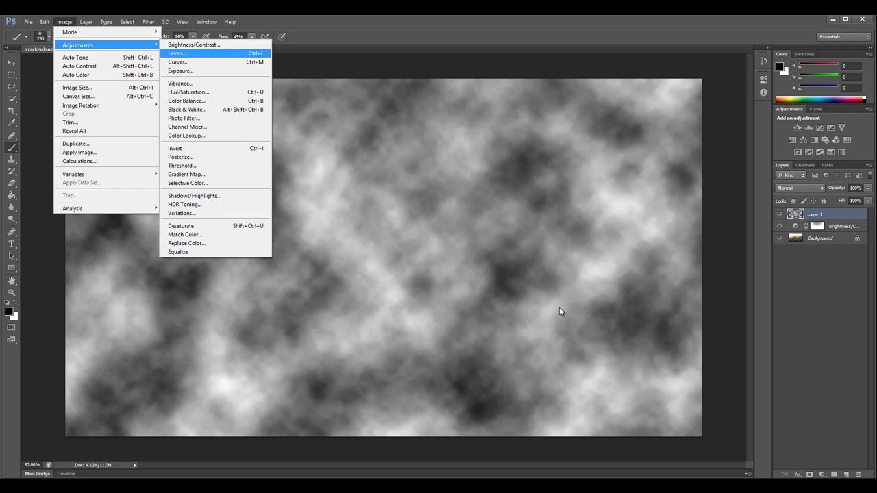
key(Up)
key(Return)
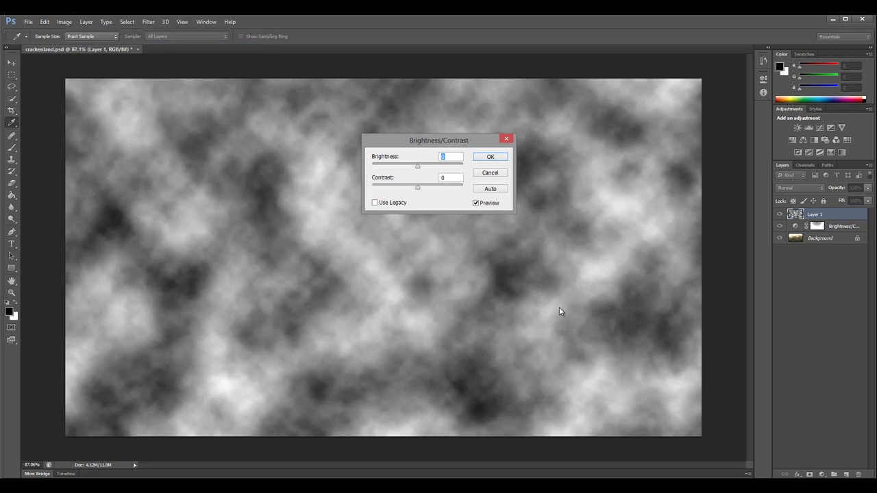
key(Tab)
text(97)
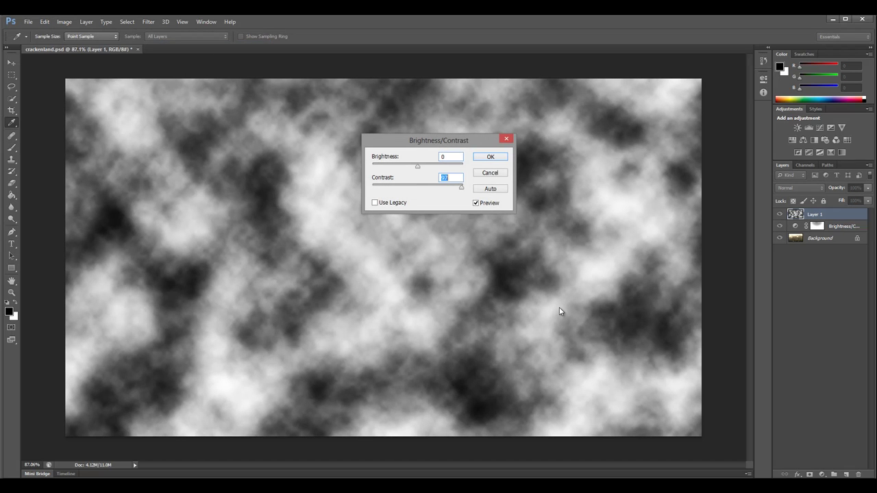
key(shift+Tab)
text(-28)
key(shift+Up)
key(shift+Up)
key(shift+Up)
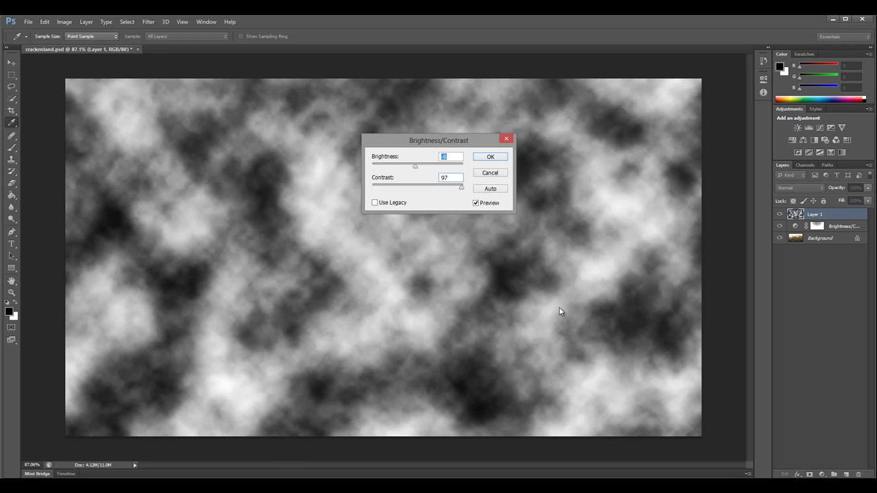
key(Down)
key(Down)
key(Down)
key(Down)
key(Down)
key(Down)
key(Down)
key(Return)
key(b)
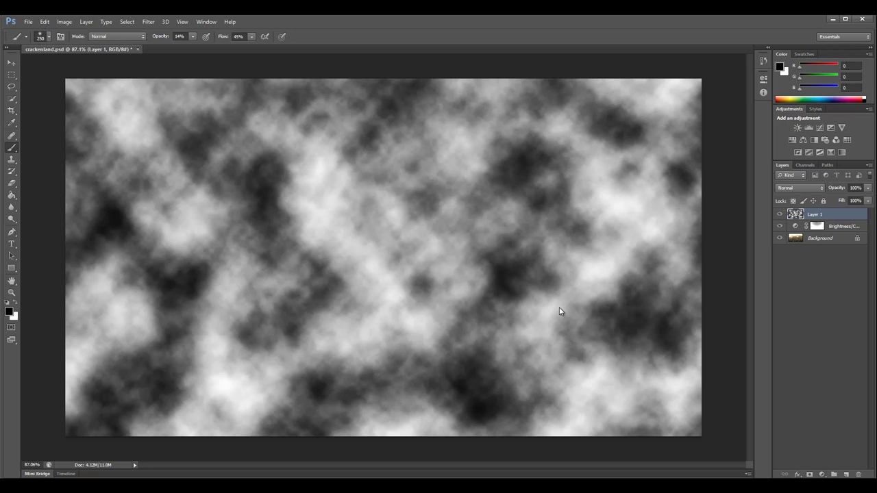
Apply Levels to the clouds layer with input black point 82 and white point 184.
key(ctrl+t)
click(44, 22)
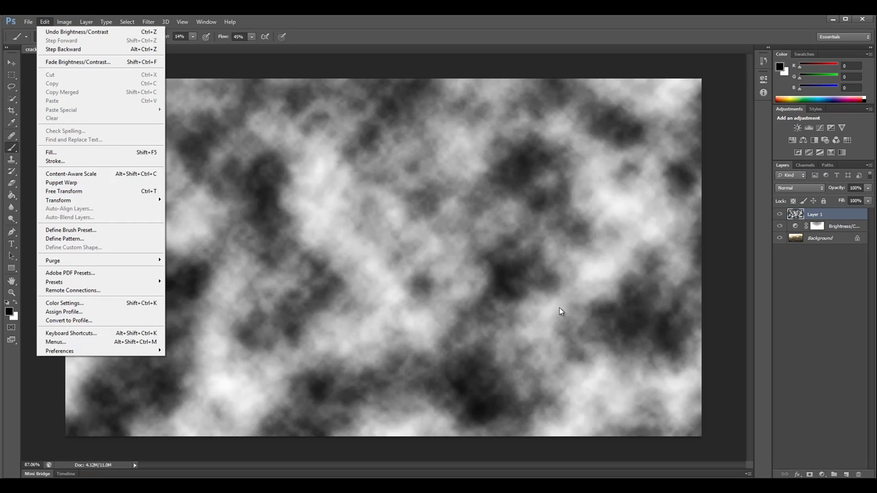
key(Down)
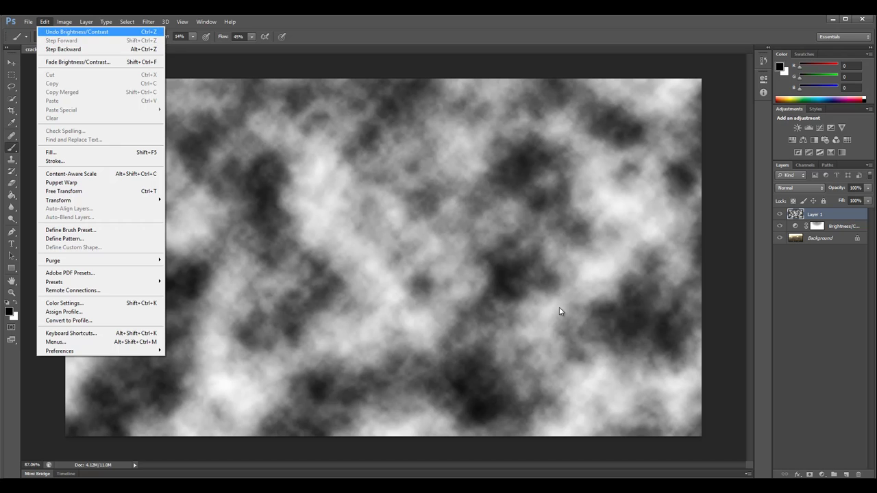
key(Right)
key(Down)
key(Down)
key(Right)
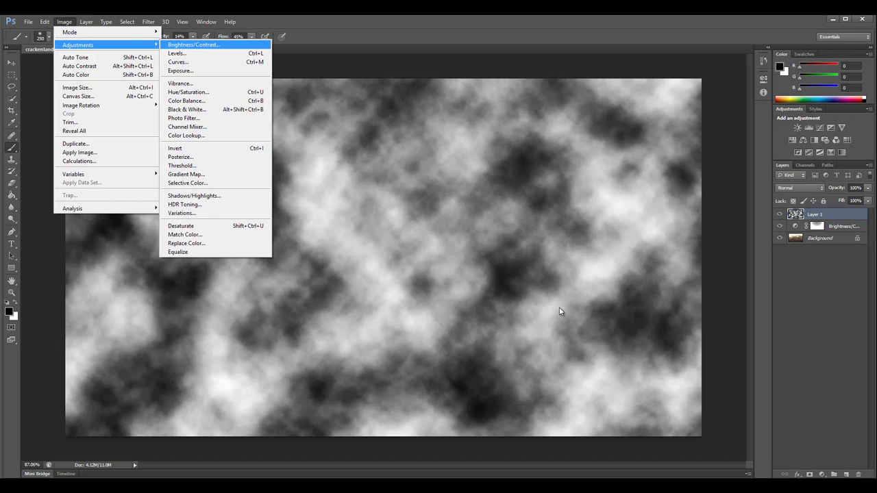
key(Down)
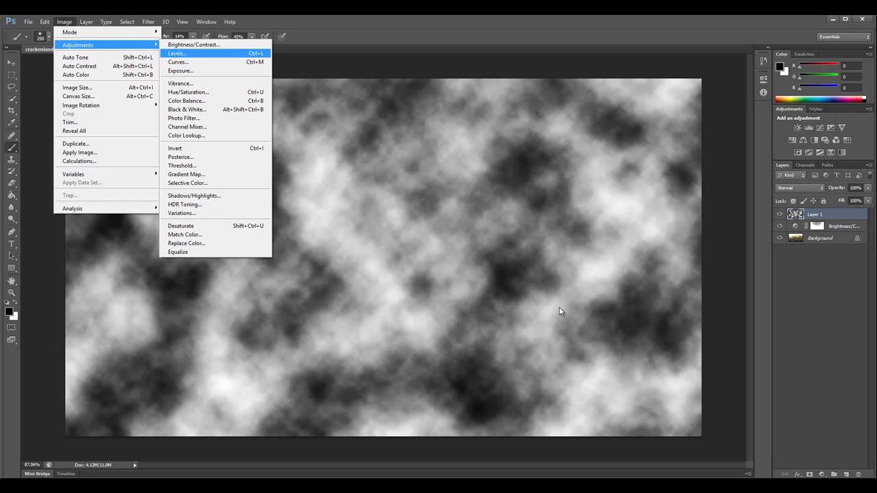
key(Return)
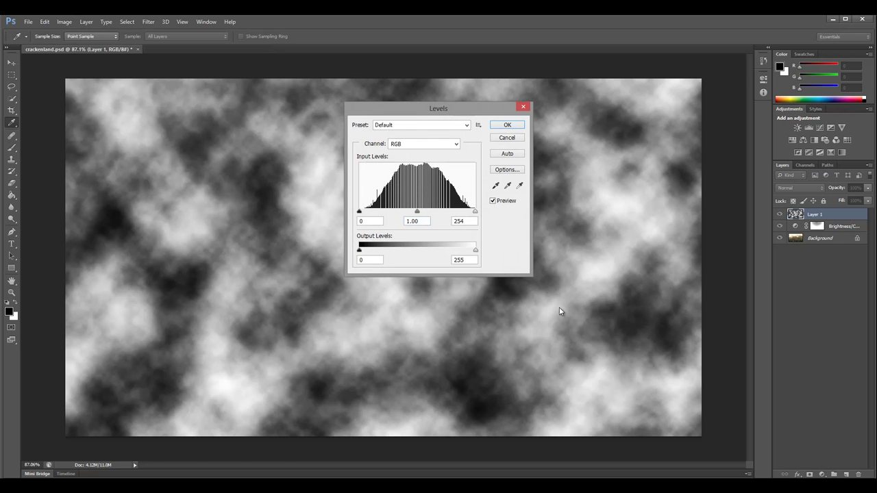
drag(475, 211, 466, 212)
drag(359, 212, 381, 212)
drag(465, 212, 444, 212)
key(Tab)
key(Tab)
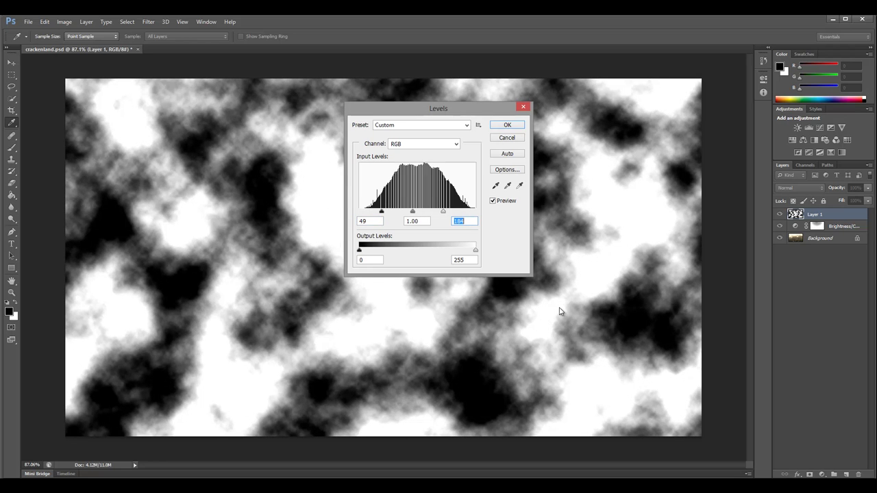
drag(382, 212, 396, 211)
key(shift+Tab)
key(shift+Tab)
key(Return)
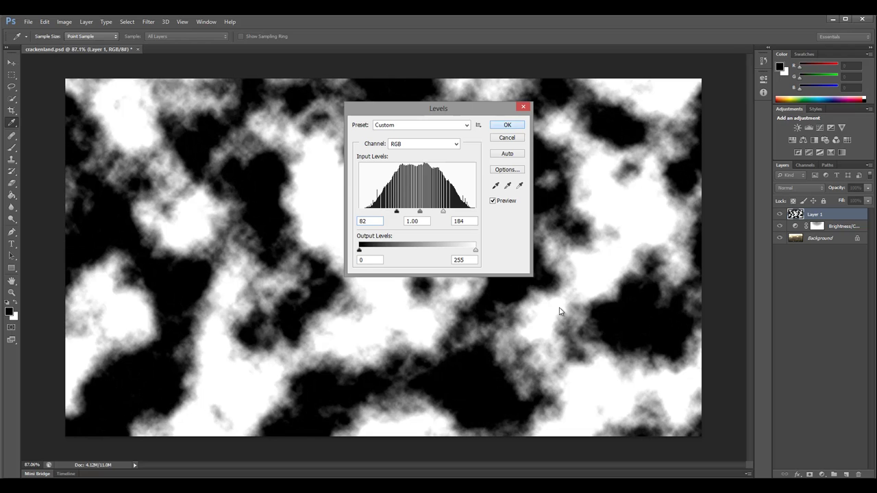
key(Return)
key(b)
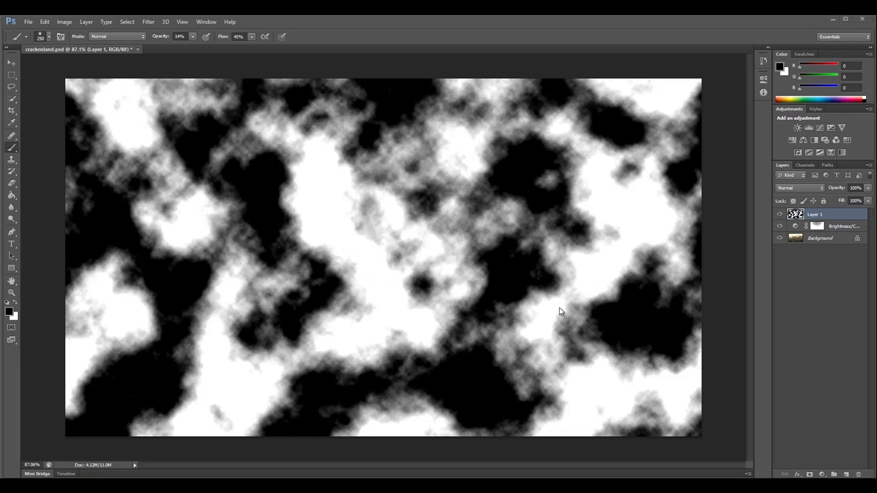
key(alt+t)
key(d)
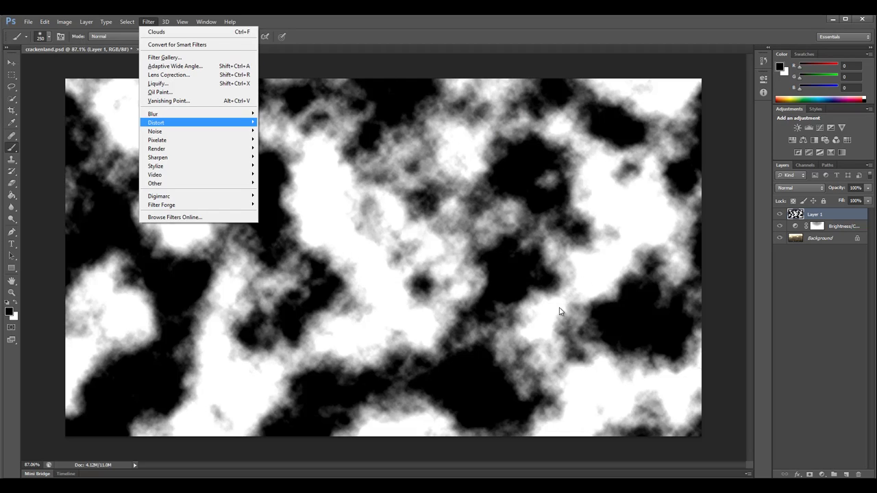
key(Up)
key(Right)
key(Down)
key(Down)
key(Down)
key(Down)
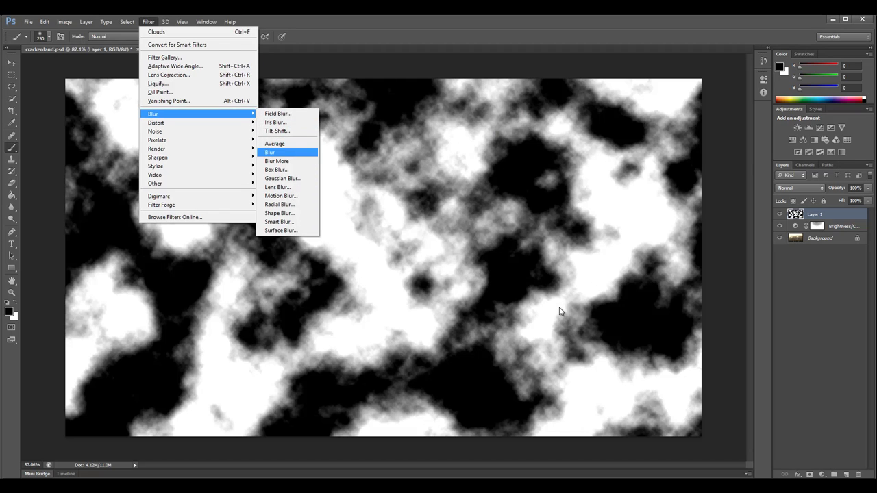
key(Down)
key(Down)
key(Down)
key(Down)
key(Down)
key(Return)
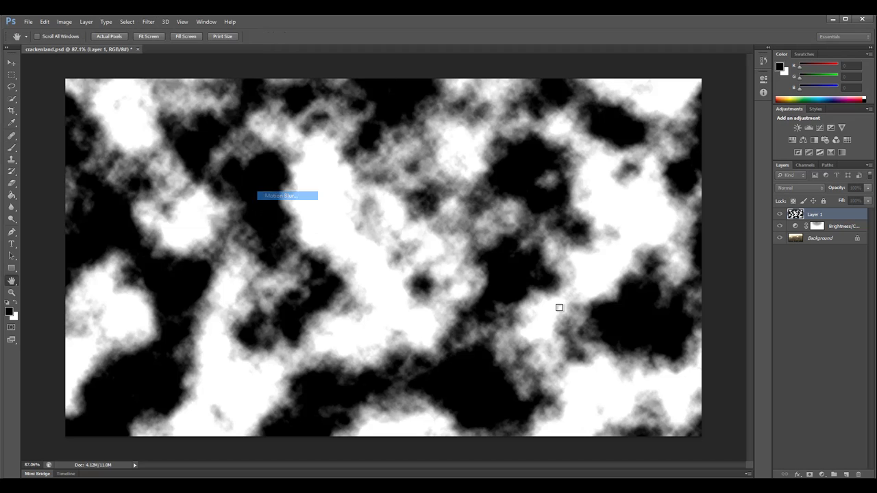
text(-86)
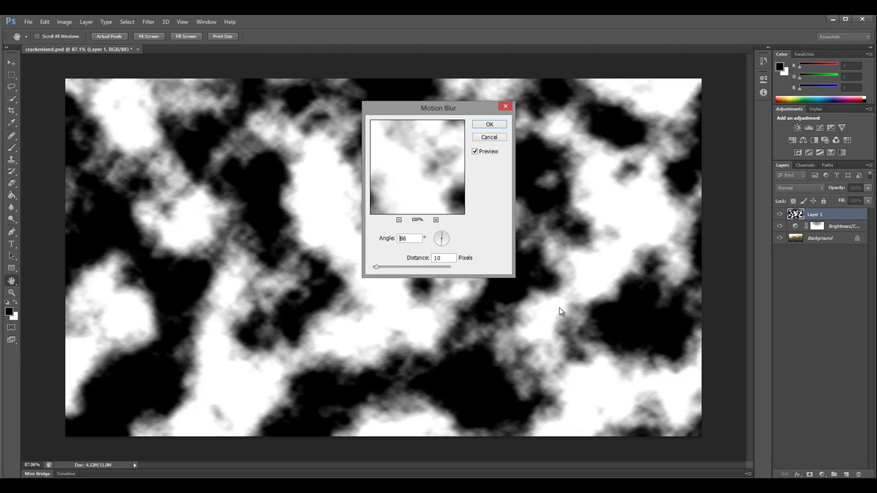
key(Return)
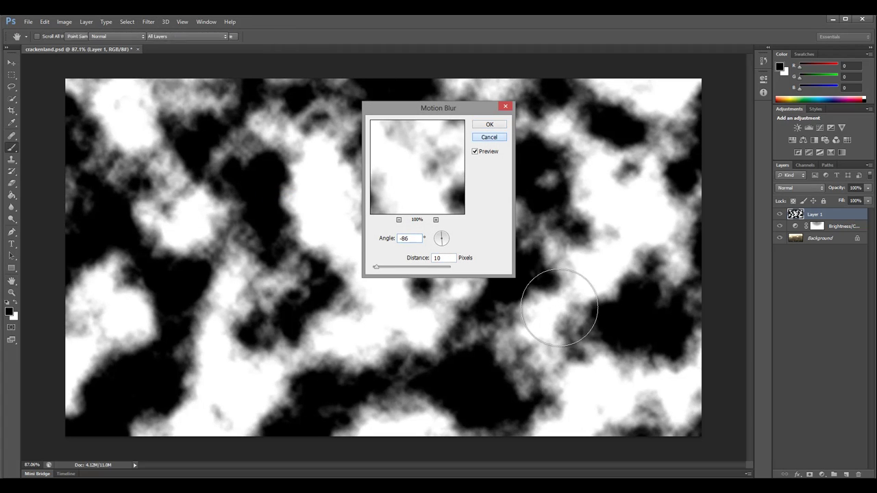
Apply Radial Blur to the clouds layer using the Zoom method, amount 100 and Best quality, with the blur center at the image's upper edge.
key(alt+t)
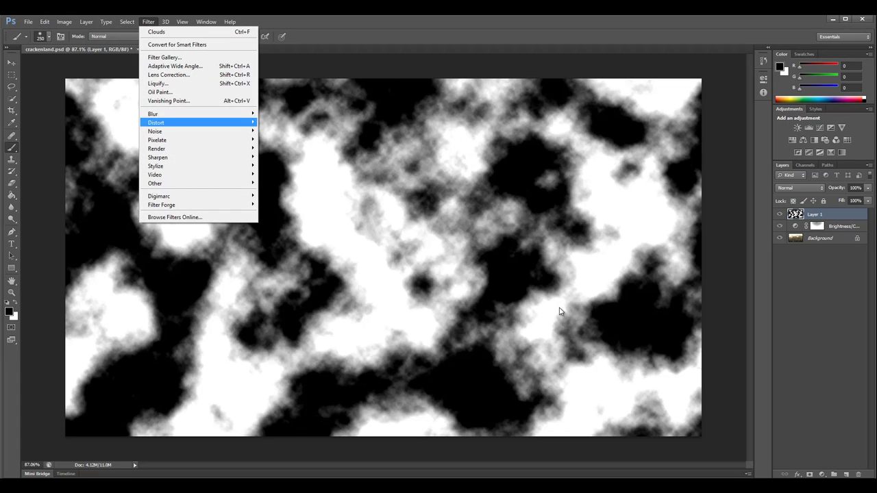
mouse_move(199, 113)
key(Down)
key(Down)
key(Down)
key(Down)
key(Down)
key(Down)
key(Down)
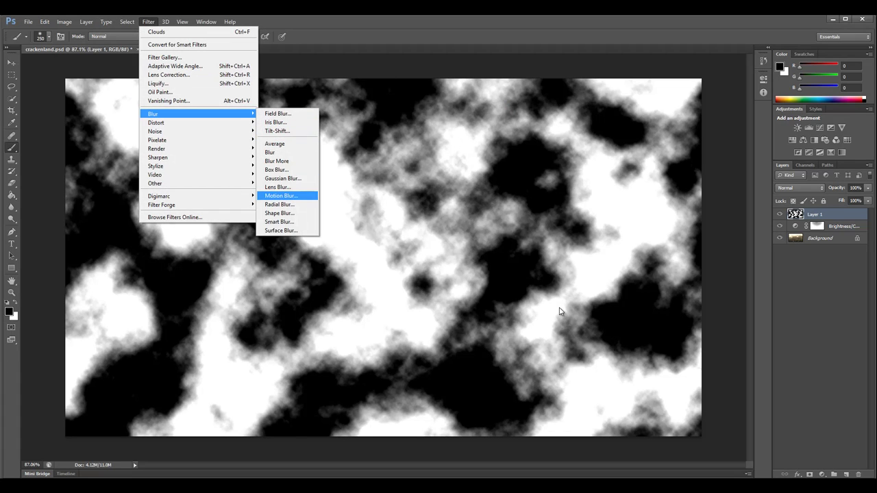
key(Down)
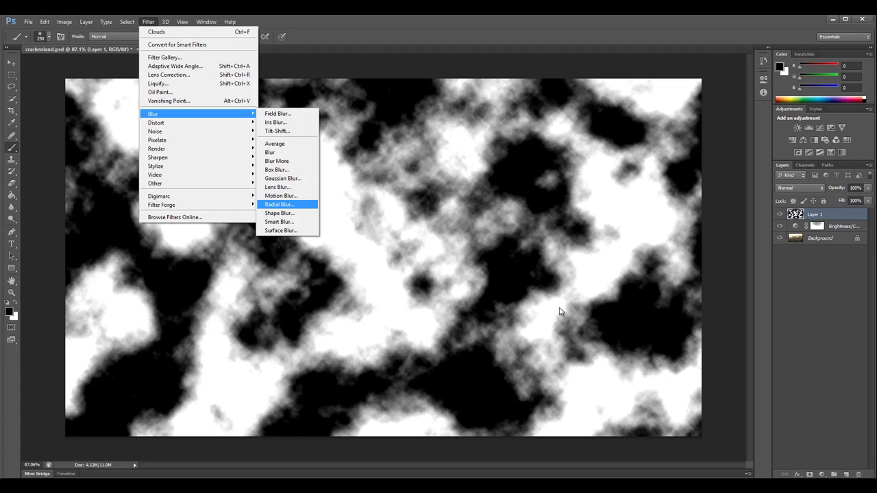
key(Return)
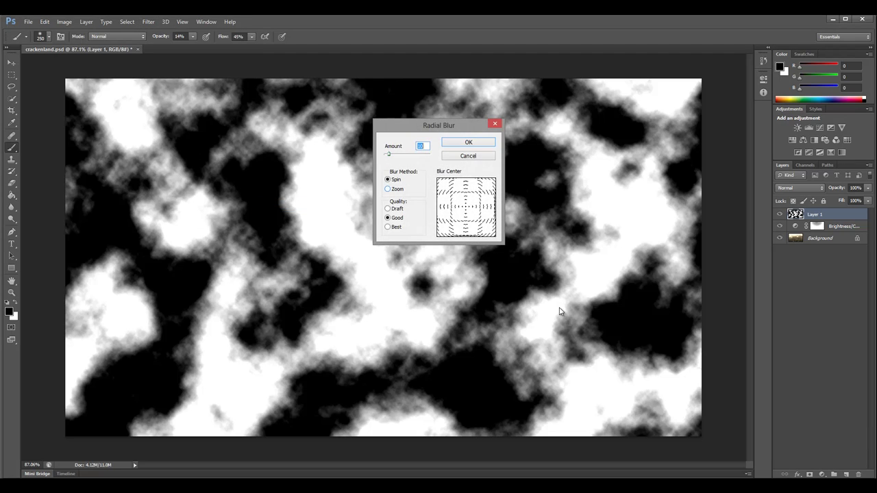
key(alt+z)
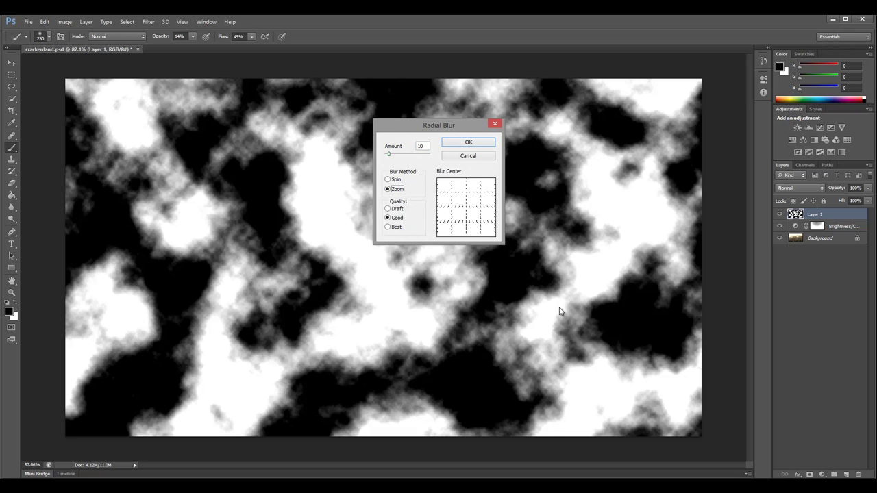
key(shift+Tab)
key(Up)
key(Up)
key(Up)
key(Up)
key(Up)
key(Up)
key(Up)
key(Up)
key(Up)
key(Up)
key(Up)
key(Up)
key(Up)
key(Up)
key(Up)
key(Up)
key(Up)
key(Up)
key(Up)
key(Up)
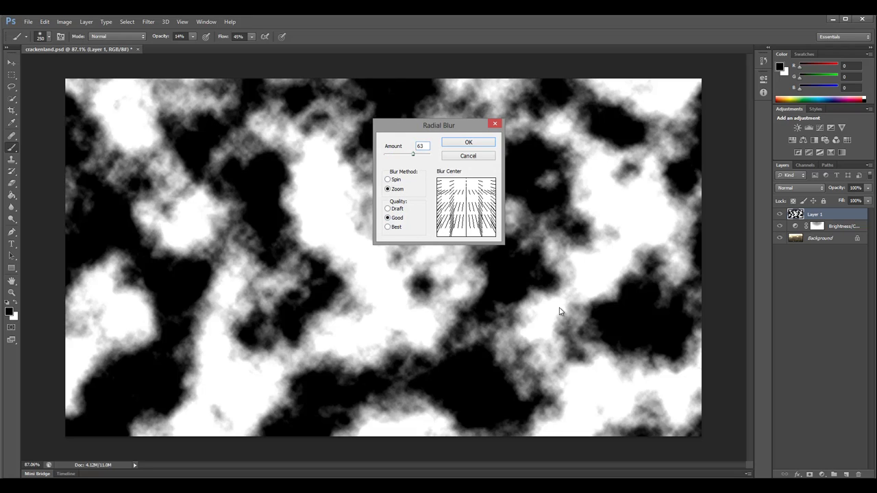
key(alt+b)
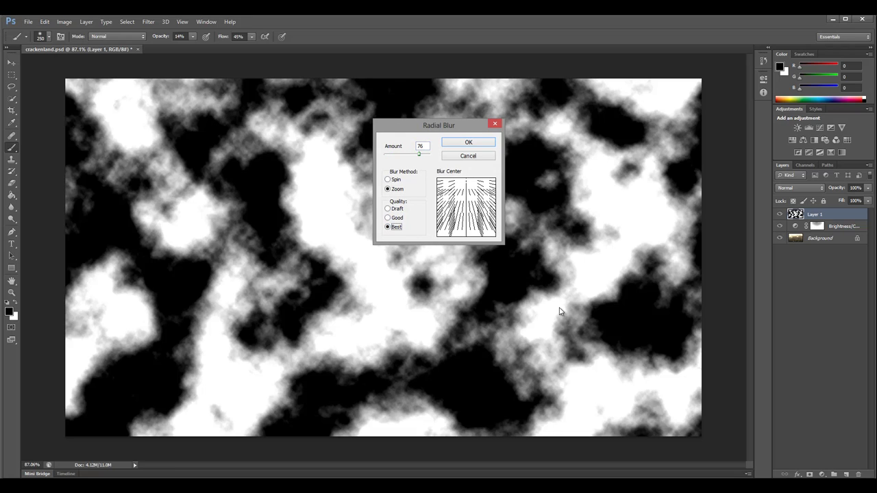
key(shift+Tab)
key(shift+Up)
key(shift+Up)
key(shift+Up)
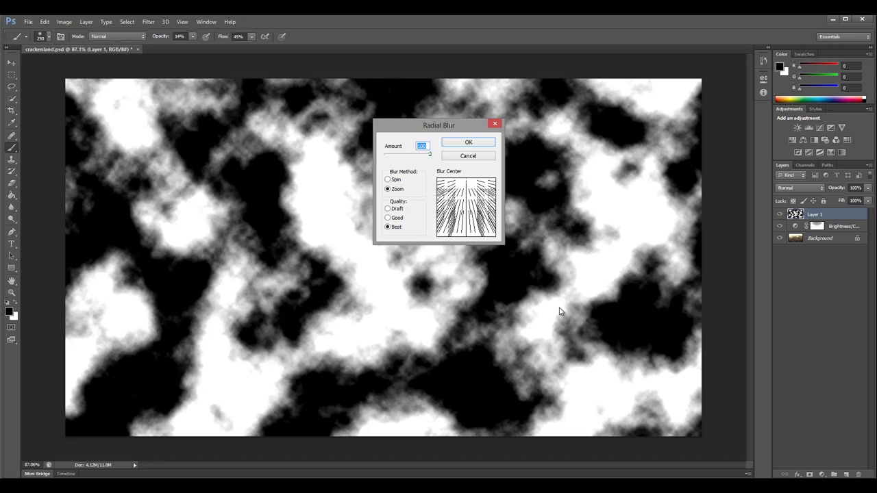
key(Return)
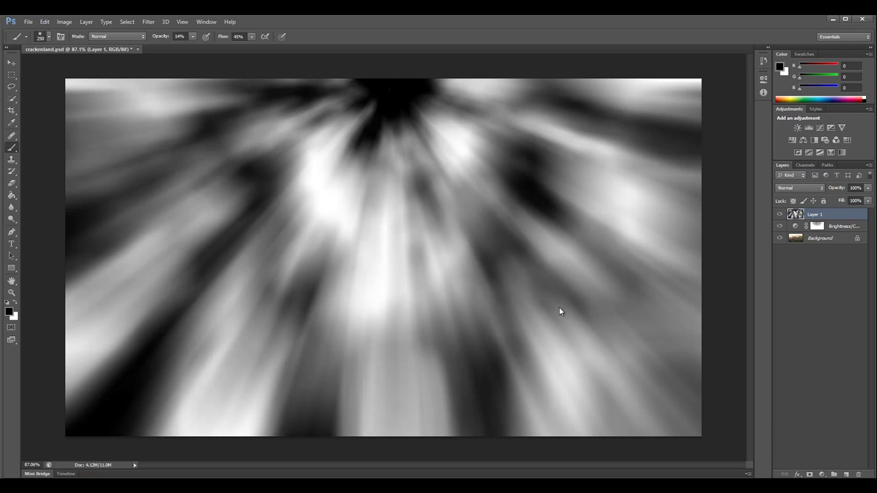
Set the radially blurred clouds layer's blend mode to Soft Light and add a new empty layer above it.
click(799, 187)
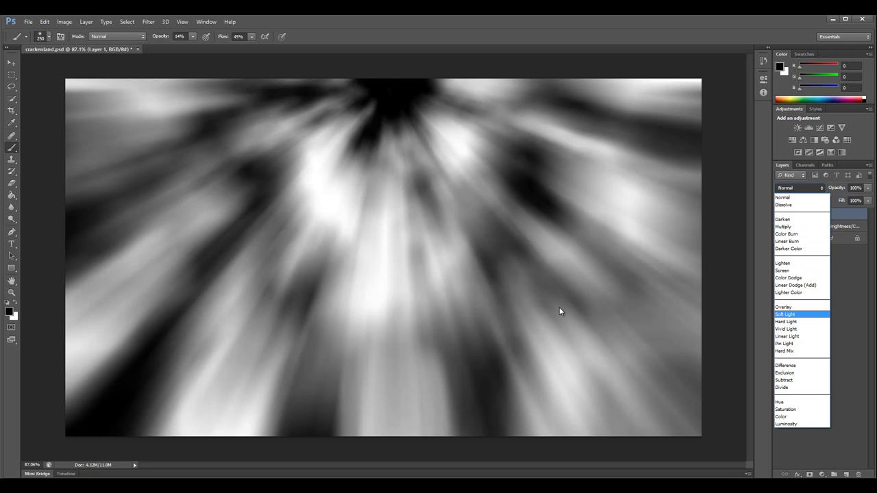
key(Return)
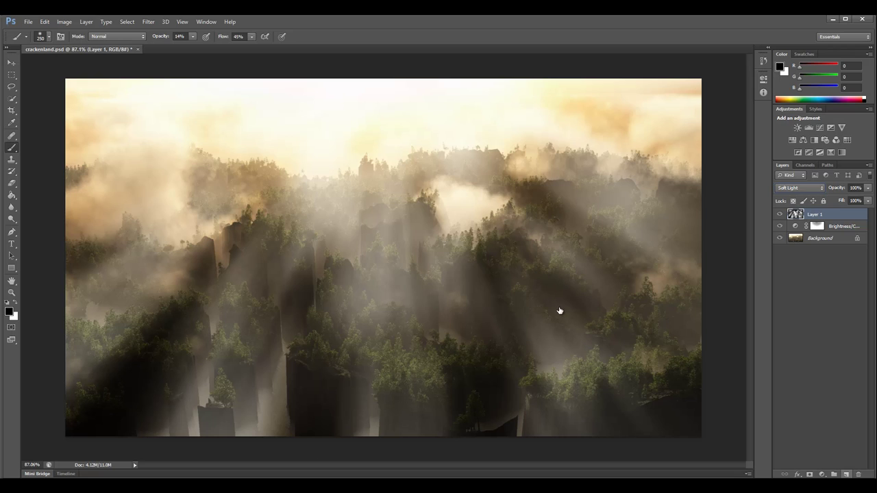
key(ctrl+shift+alt+n)
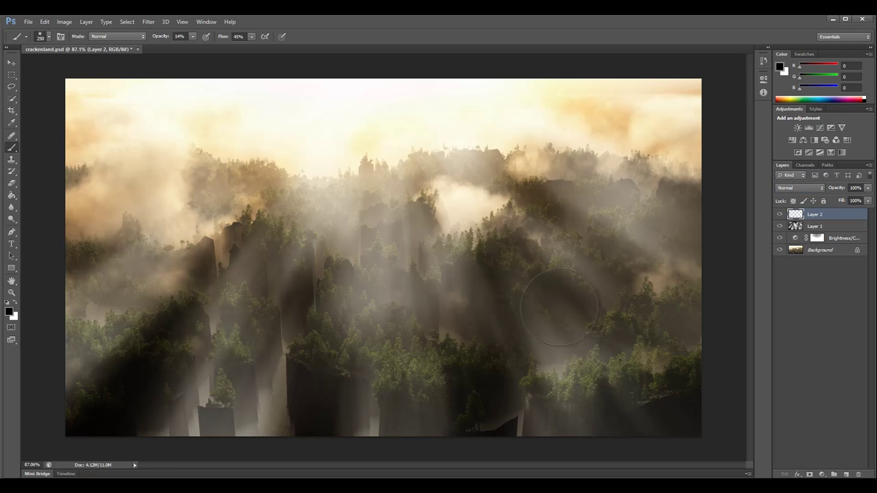
Try to apply the Add Noise filter to the new empty layer.
key(alt+i)
key(Down)
key(j)
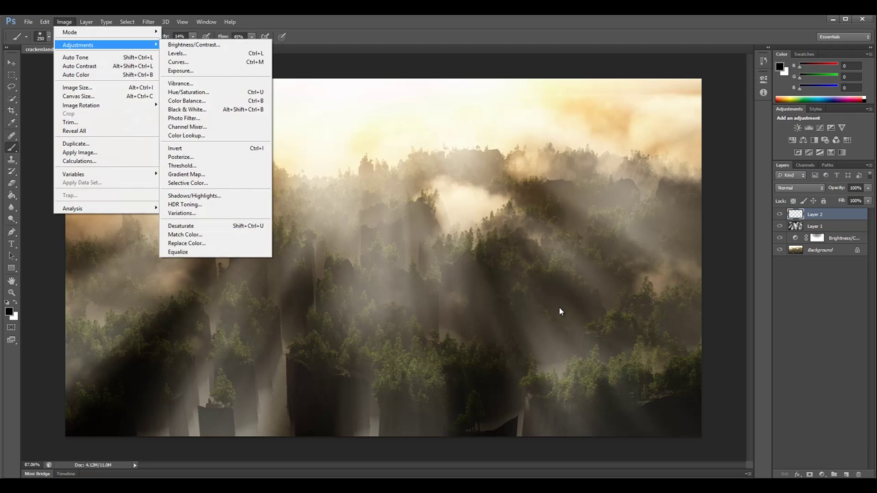
key(Right)
key(Right)
key(Right)
key(Right)
key(Down)
key(Down)
key(Down)
key(Down)
key(Down)
key(Down)
key(Down)
key(Down)
key(Down)
key(Down)
key(Right)
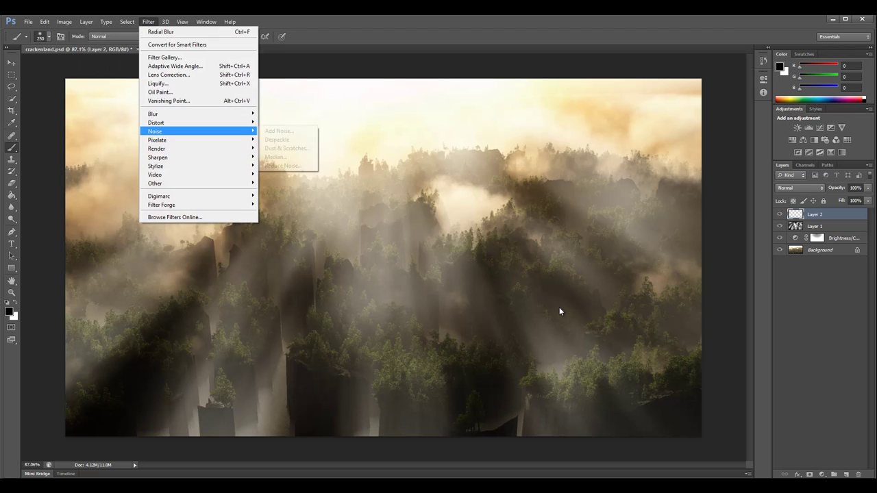
key(Up)
key(Down)
key(Return)
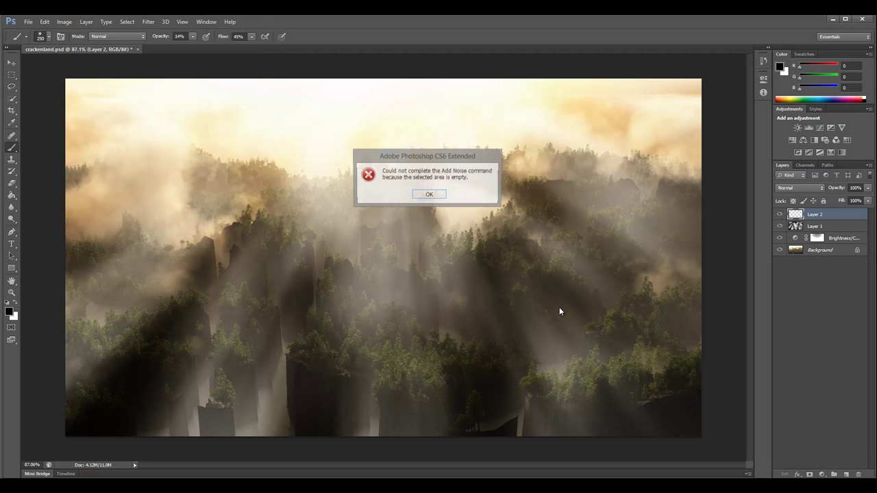
key(Return)
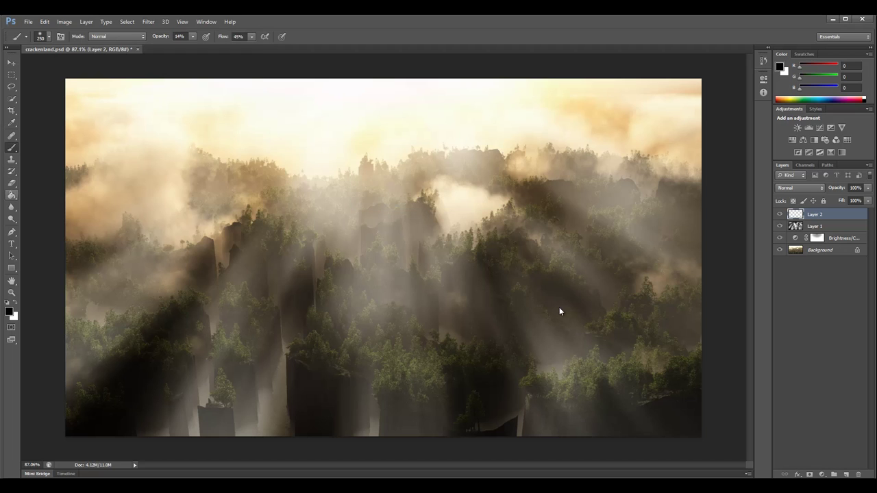
Fill the new layer with black using the Paint Bucket and render black-and-white Clouds on it.
key(g)
click(561, 312)
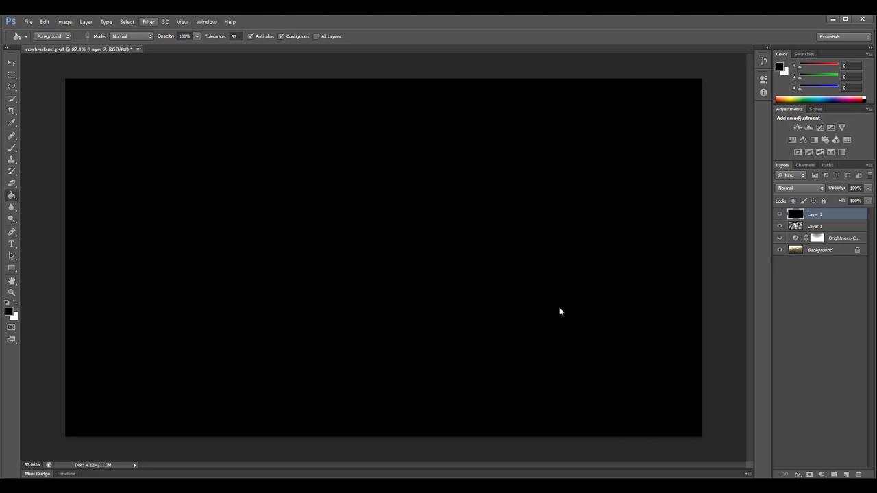
key(alt+s)
key(Right)
key(Left)
key(Left)
key(Left)
key(Left)
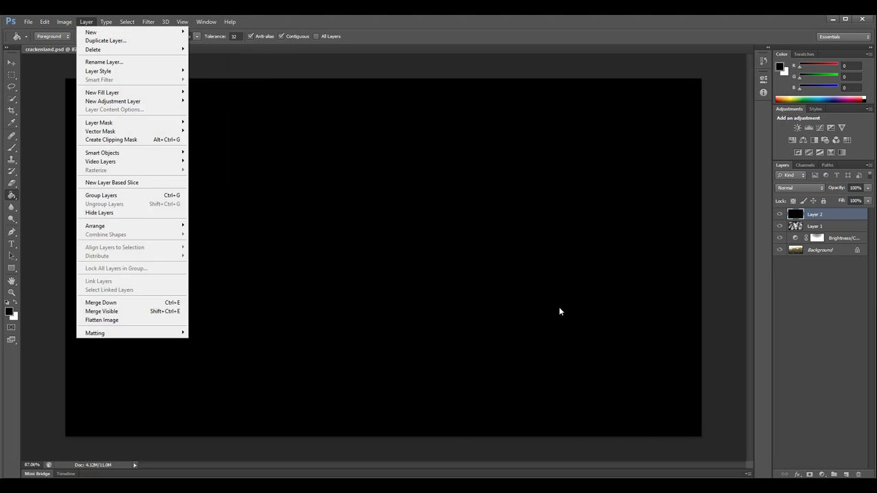
key(Right)
key(Right)
key(Right)
key(Right)
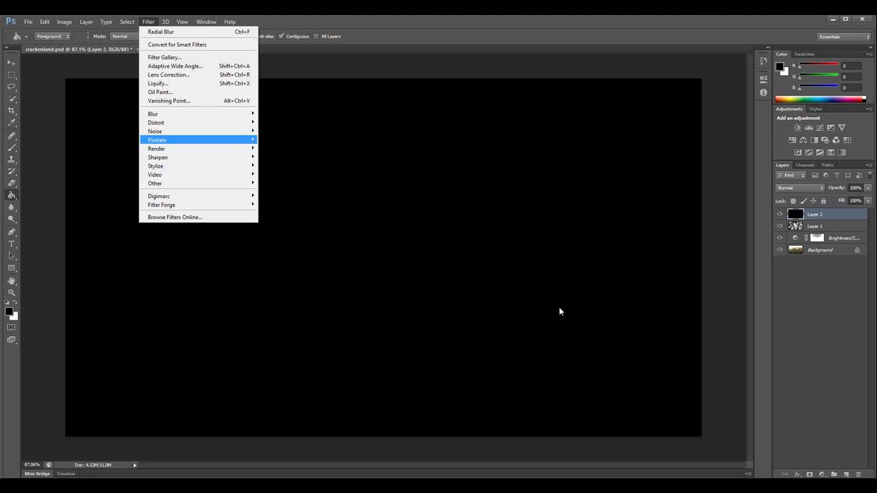
mouse_move(185, 148)
key(Up)
key(Up)
key(Up)
key(Up)
key(Up)
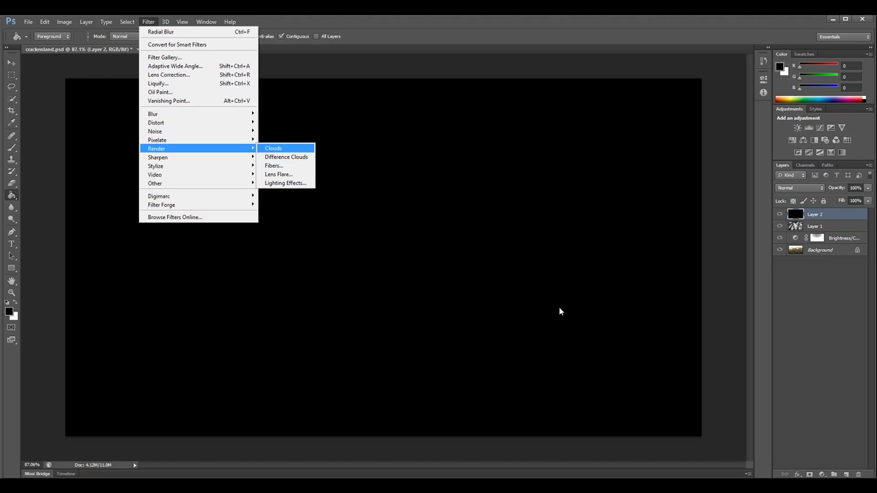
key(Return)
Apply Add Noise to the new clouds layer with a very high amount, Uniform distribution and Monochromatic enabled.
key(alt+t)
key(Down)
key(Down)
key(Down)
key(Down)
key(Down)
key(Down)
key(Down)
key(Down)
key(Down)
key(Down)
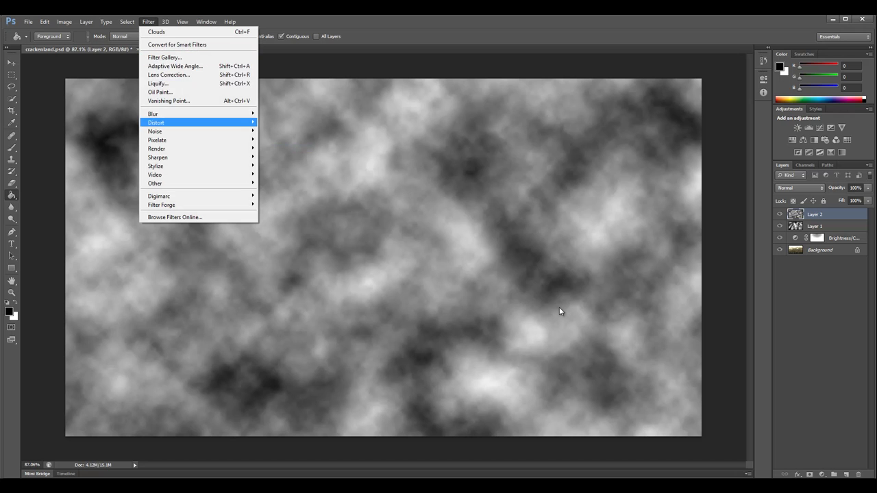
key(Right)
key(Down)
key(Down)
key(Down)
key(Down)
key(Up)
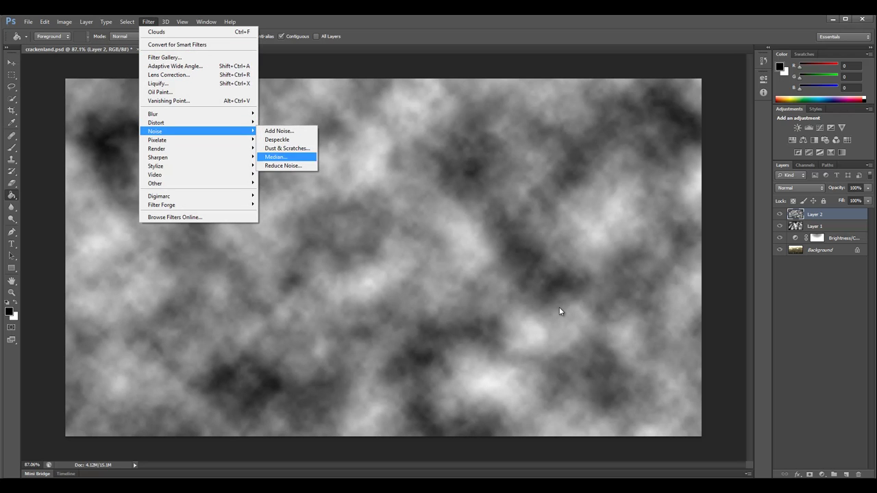
key(Up)
key(Up)
key(Up)
key(Return)
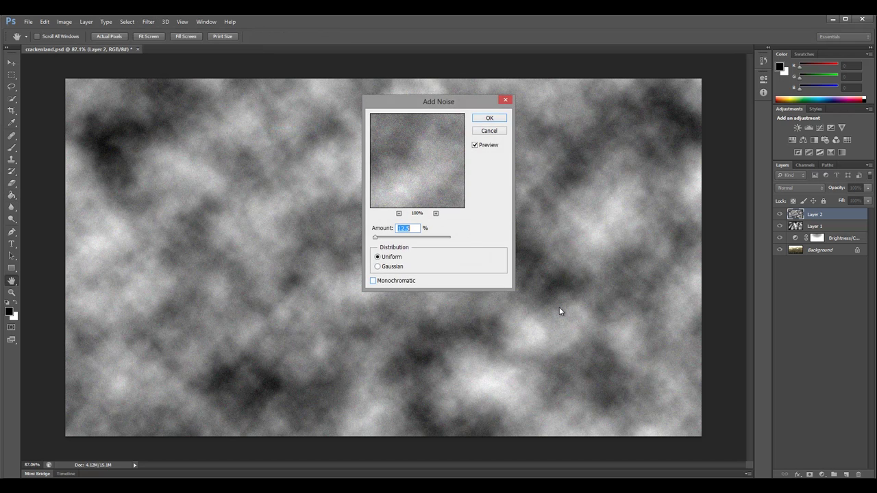
key(alt+m)
drag(375, 237, 438, 237)
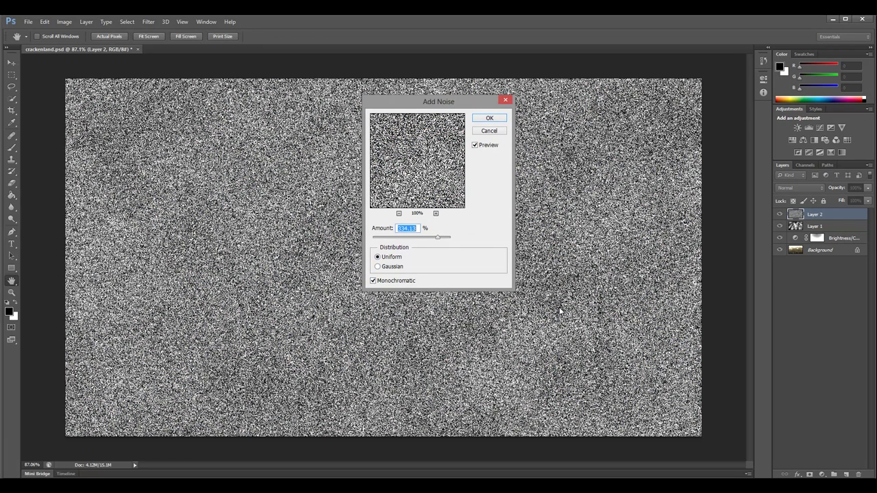
key(shift+Down)
key(shift+Down)
key(shift+Down)
key(shift+Down)
key(shift+Down)
key(shift+Down)
key(shift+Down)
key(shift+Down)
key(shift+Up)
key(shift+Up)
key(shift+Up)
key(shift+Up)
key(shift+Up)
key(shift+Up)
key(shift+Up)
key(shift+Up)
key(shift+Up)
key(shift+Up)
key(Return)
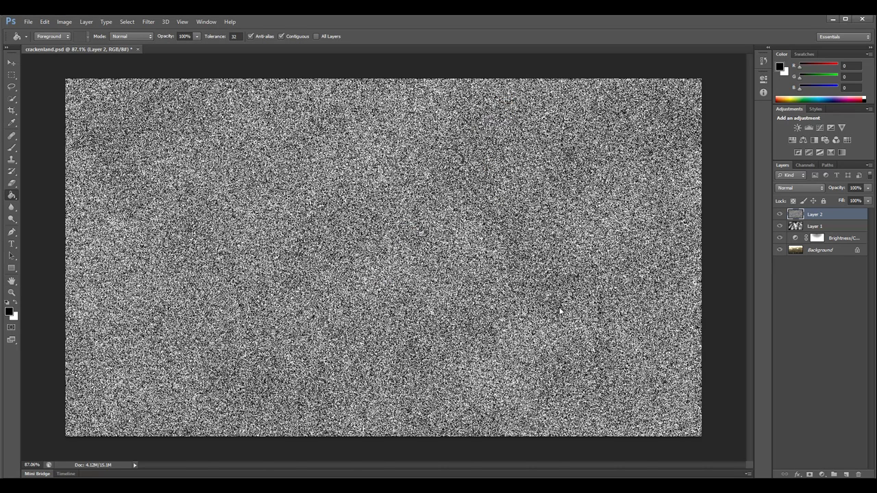
Apply Radial Blur to the noise layer using the Zoom method, amount 100 and Best quality.
key(ctrl+d)
click(148, 22)
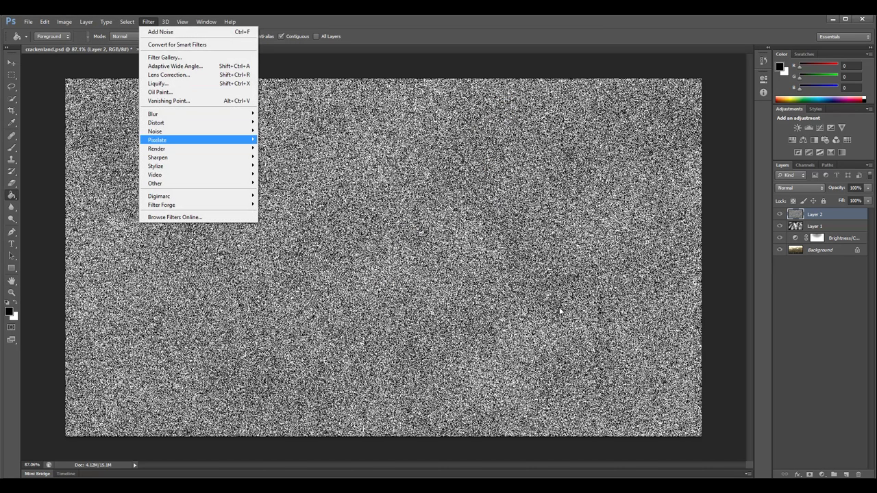
key(Right)
key(Down)
key(Down)
key(Down)
key(Down)
key(Down)
key(Down)
key(Down)
key(Down)
key(Down)
key(Down)
key(Down)
key(Down)
key(Up)
key(Up)
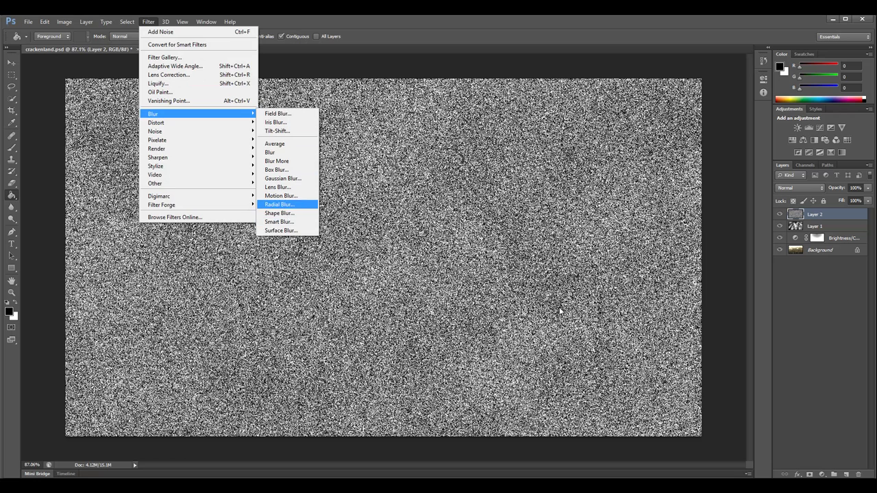
key(Return)
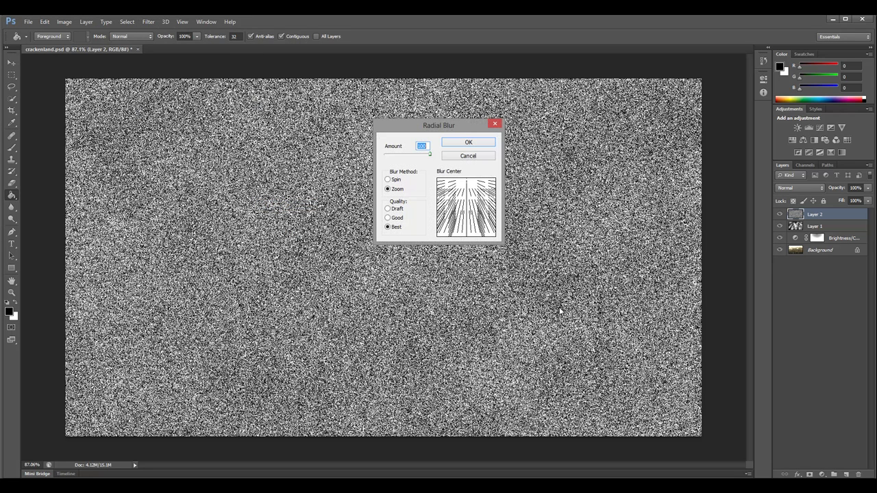
key(Return)
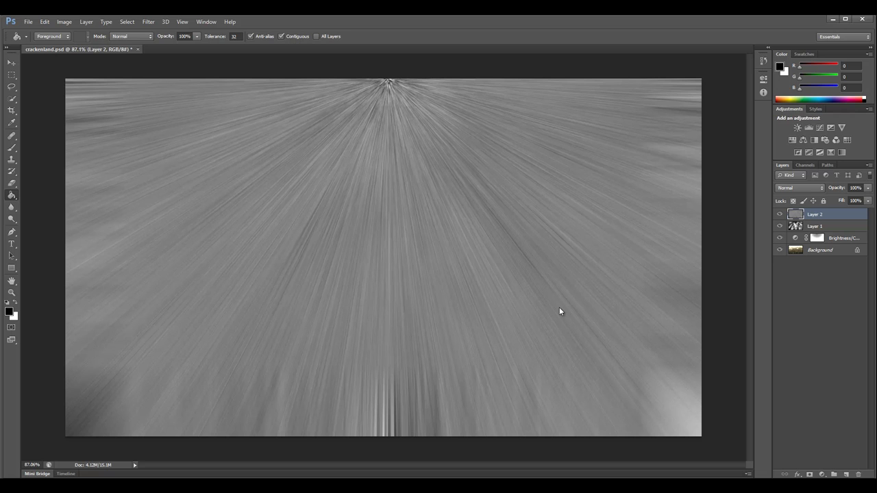
Set the radially blurred noise layer's blend mode to Soft Light and compare the image with the clouds layer hidden and shown.
click(799, 188)
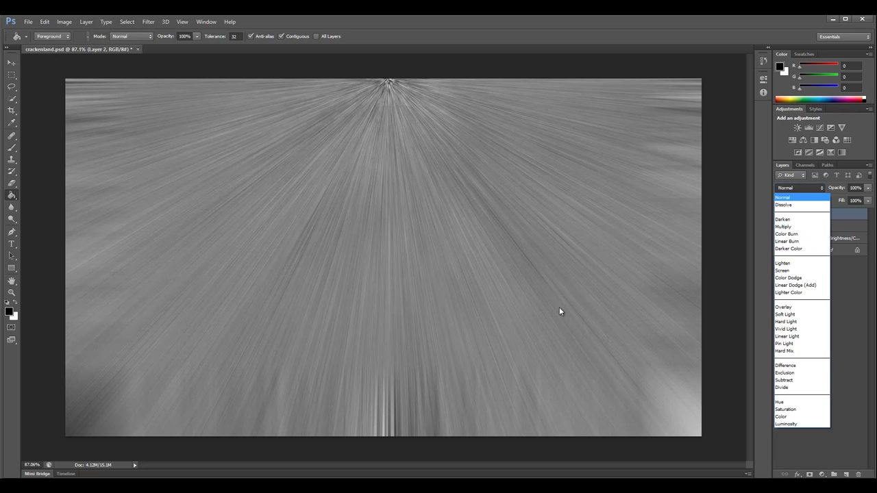
key(Down)
key(Down)
key(Down)
key(Down)
key(Down)
key(Down)
key(Down)
key(Down)
key(Down)
key(Down)
key(Down)
key(Down)
key(Down)
key(Return)
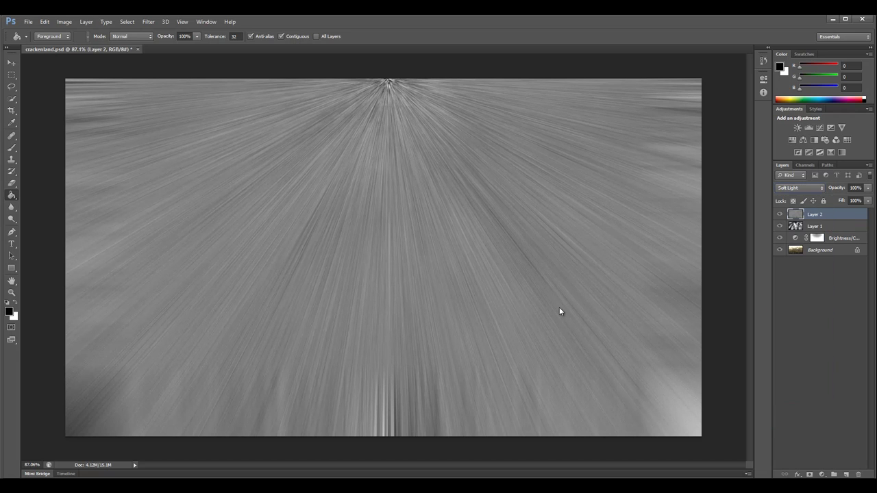
click(780, 226)
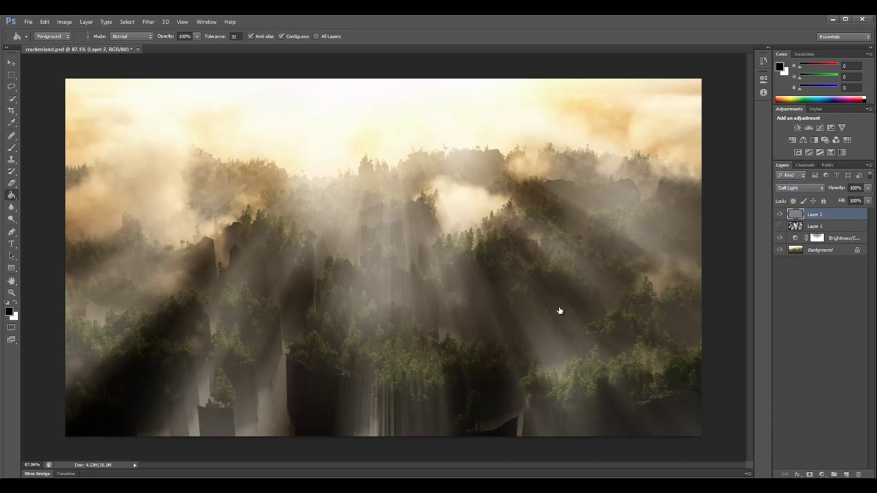
click(779, 226)
Reduce the fill of the blurred clouds layer, Layer 1, to 70%.
key(alt+bracketleft)
click(868, 200)
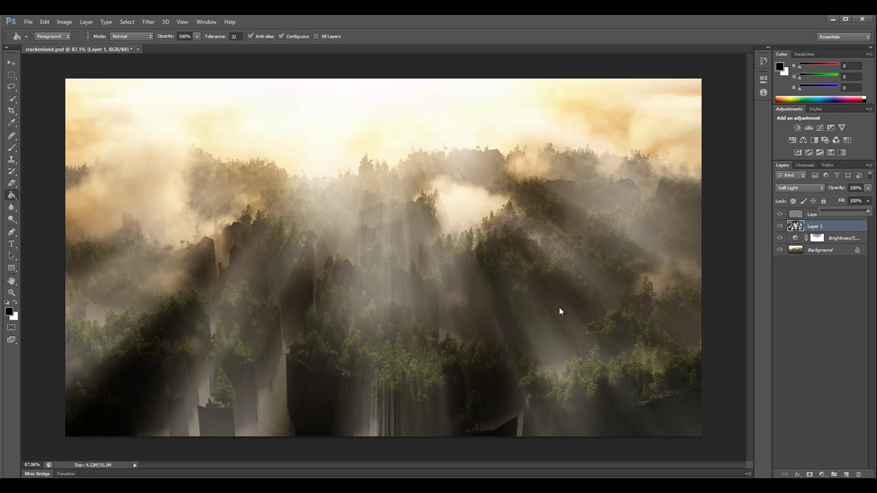
drag(868, 211, 840, 211)
key(shift+6)
key(shift+3)
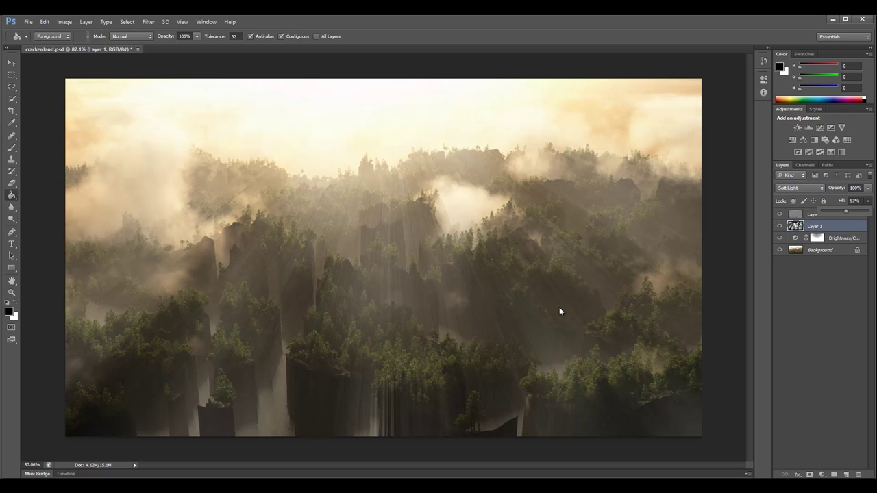
key(shift+7)
key(shift+0)
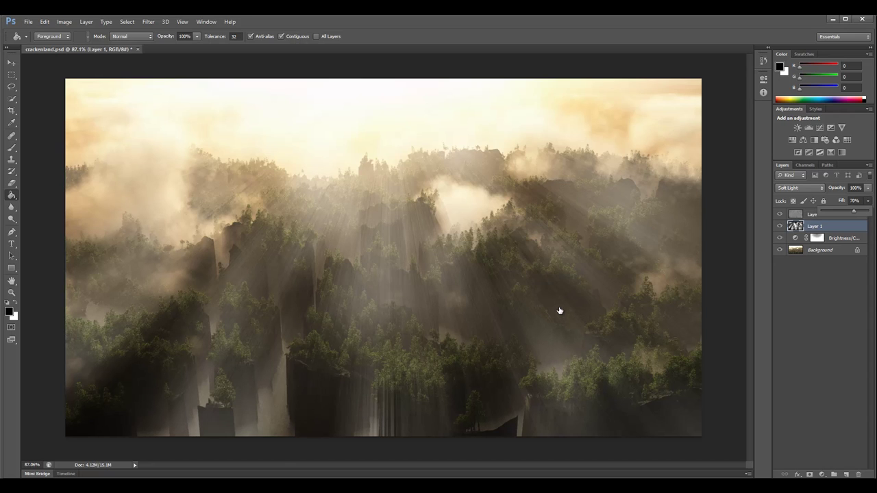
Reduce the fill of the blurred noise layer, Layer 2, to 65%.
key(alt+bracketright)
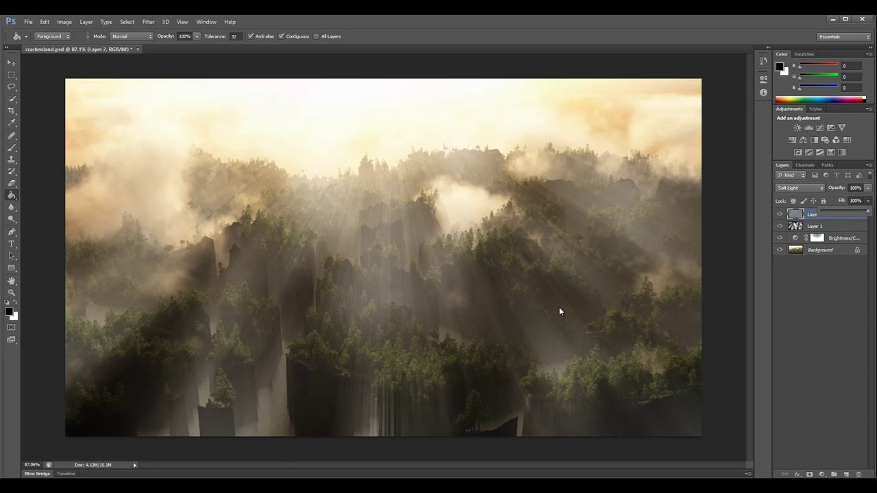
key(shift+6)
key(shift+4)
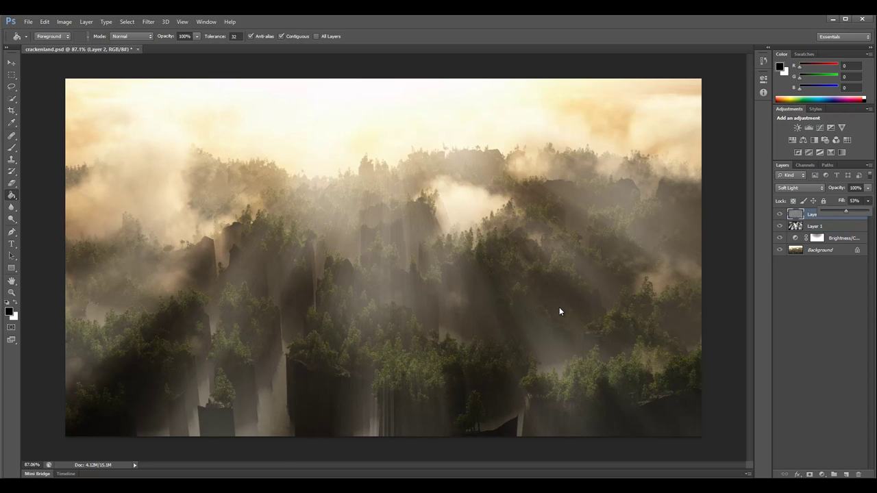
key(shift+8)
key(shift+6)
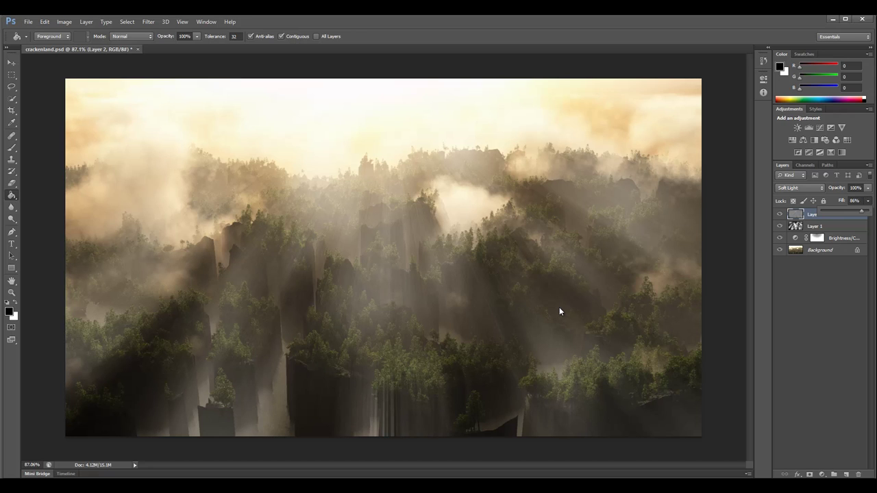
key(shift+5)
key(shift+7)
click(560, 312)
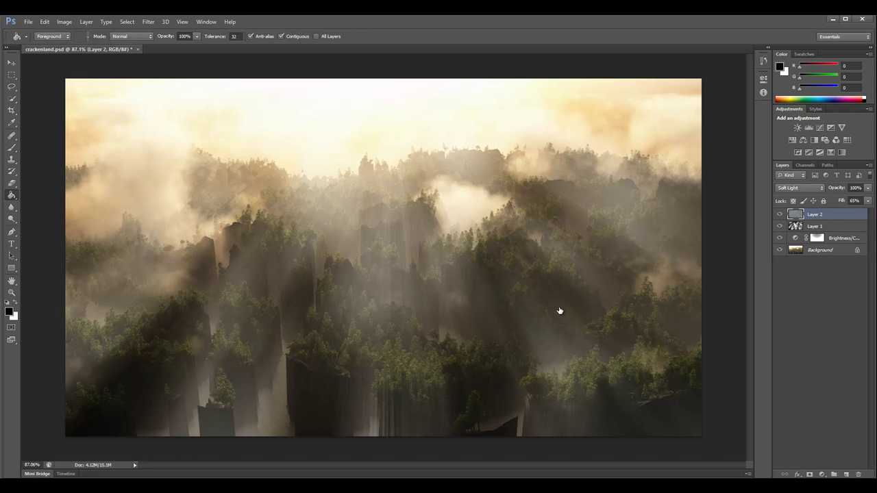
Add a Color Balance adjustment layer above the noise layer and set its midtones Cyan–Red value to -3.
click(822, 474)
key(Down)
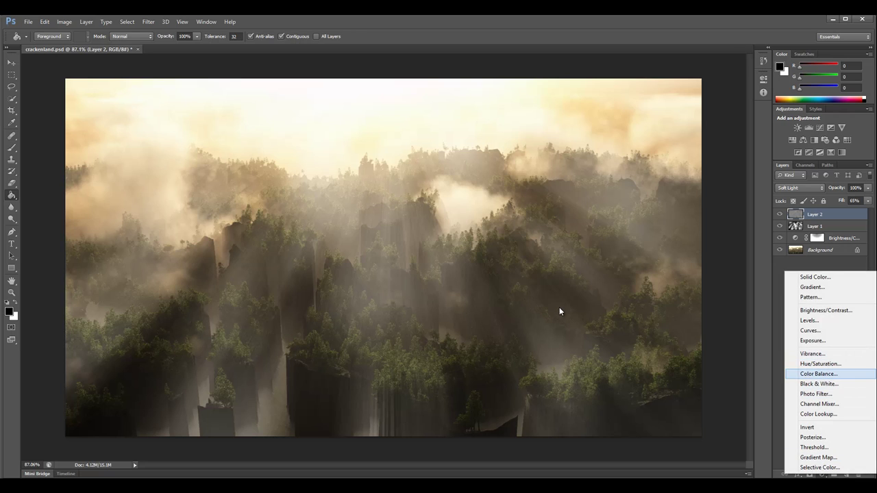
key(Return)
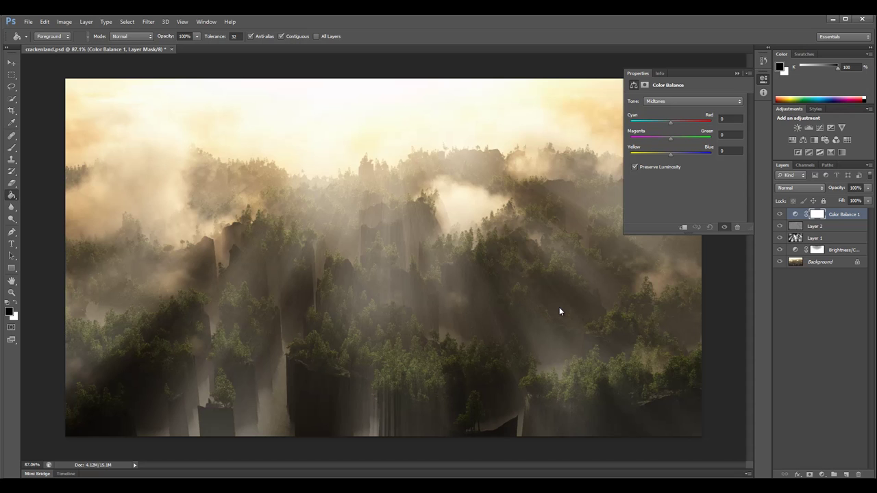
drag(671, 122, 680, 123)
Set the Color Balance shadows to +12 on the Yellow–Blue scale and shift them slightly toward cyan.
click(692, 101)
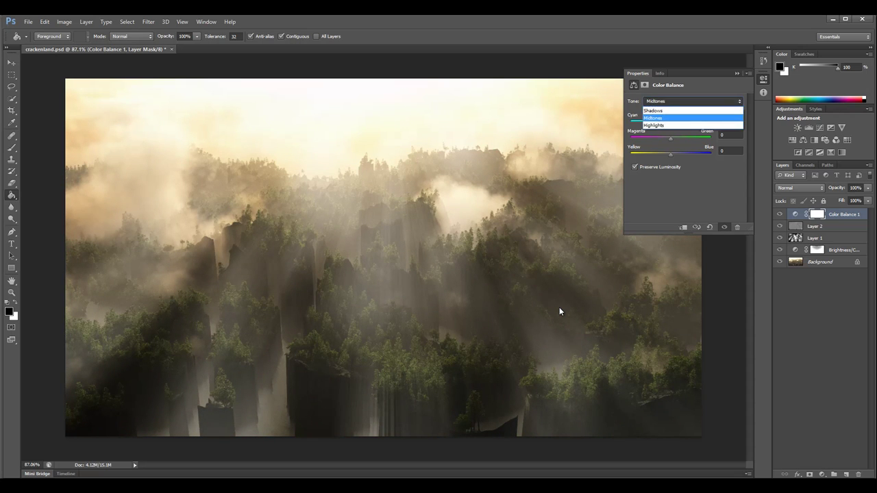
key(Return)
text(-2)
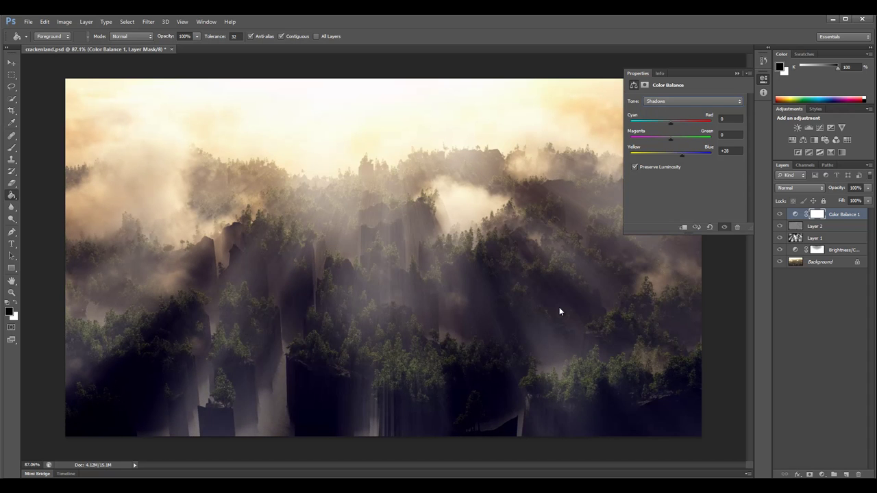
text(4)
drag(661, 155, 675, 155)
key(Up)
key(Up)
key(Up)
key(Up)
key(Up)
key(Up)
key(Up)
key(Up)
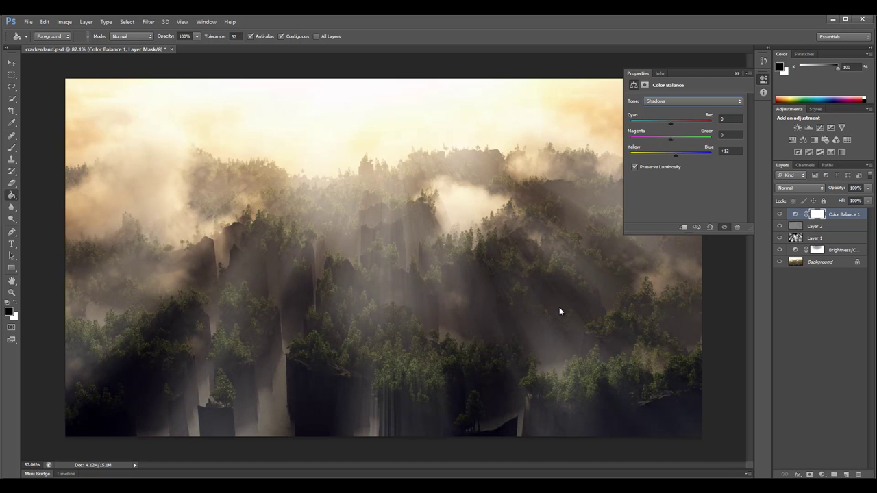
drag(674, 139, 669, 123)
Set the Color Balance midtones to +8 for Magenta–Green and -6 for Yellow–Blue.
click(692, 101)
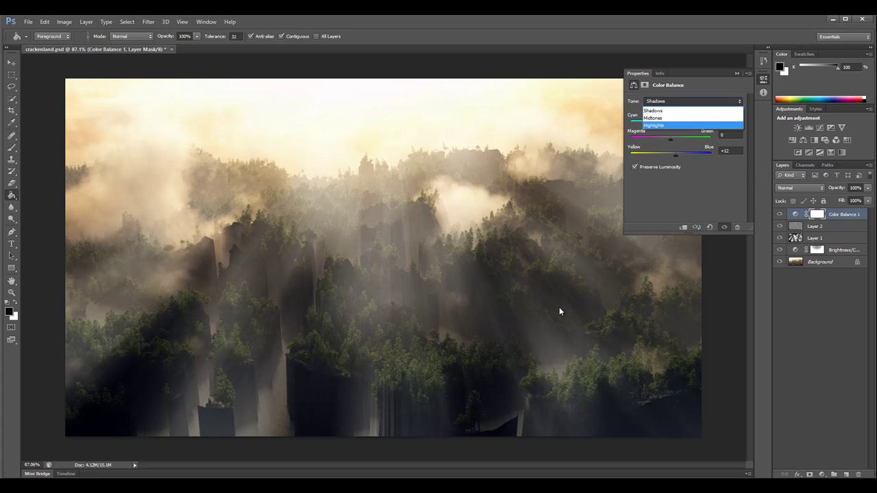
click(685, 118)
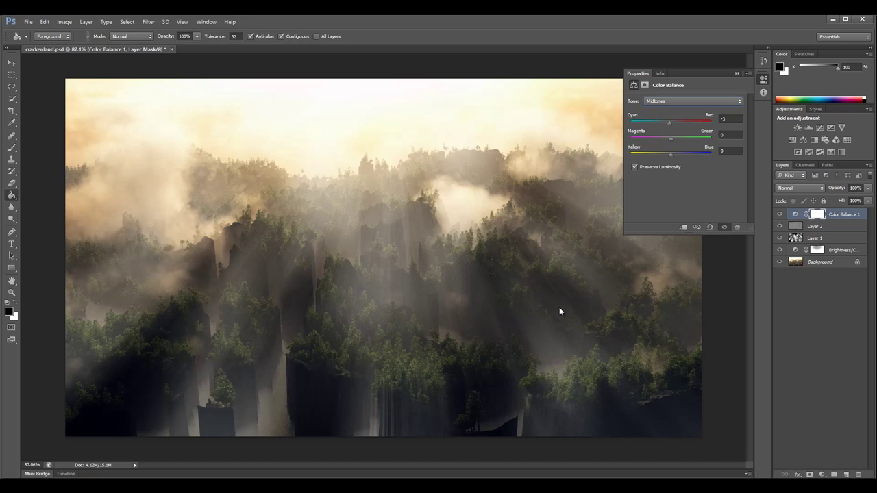
drag(671, 139, 669, 154)
key(Down)
key(Down)
key(Down)
Warm the Color Balance highlights by shifting them toward red and magenta, and collapse the adjustment's settings.
click(692, 101)
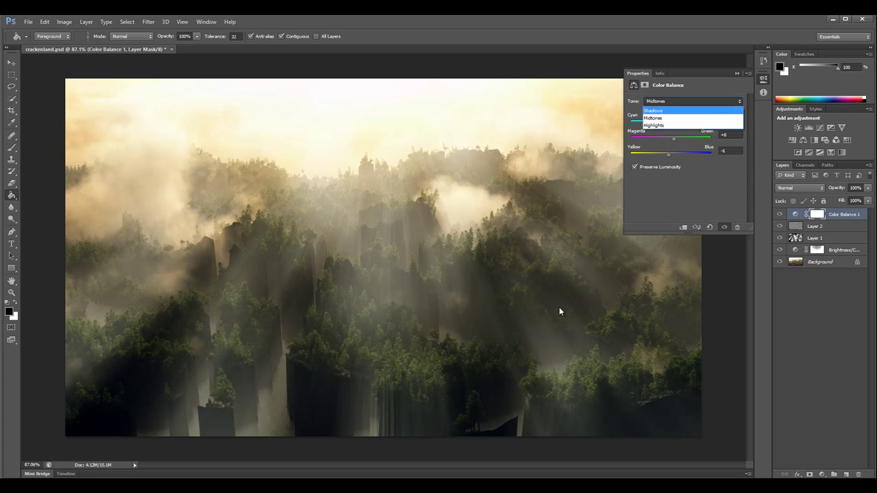
click(692, 126)
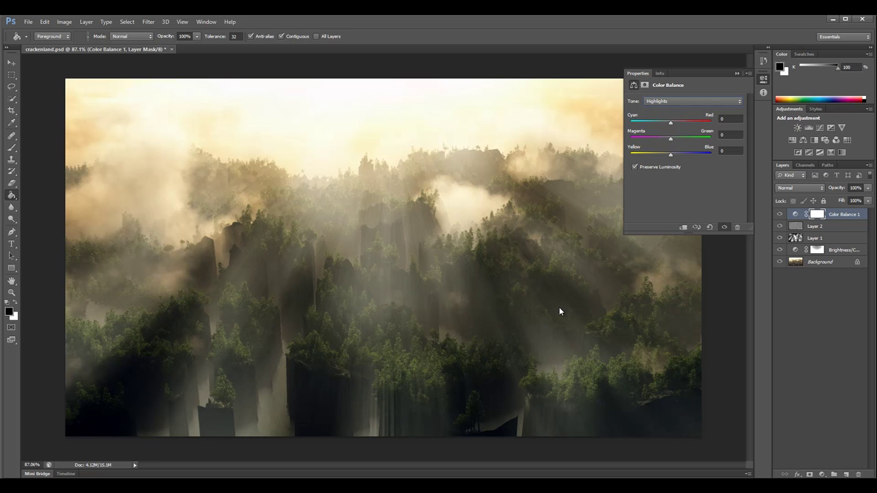
key(Up)
key(Up)
key(Up)
key(Up)
key(Up)
key(Up)
key(Up)
key(Up)
key(Up)
key(Up)
key(Up)
drag(671, 155, 666, 140)
key(Down)
key(Down)
key(Down)
key(Down)
key(Down)
key(Down)
key(Down)
key(Down)
key(Down)
key(Down)
key(Down)
key(Down)
click(763, 79)
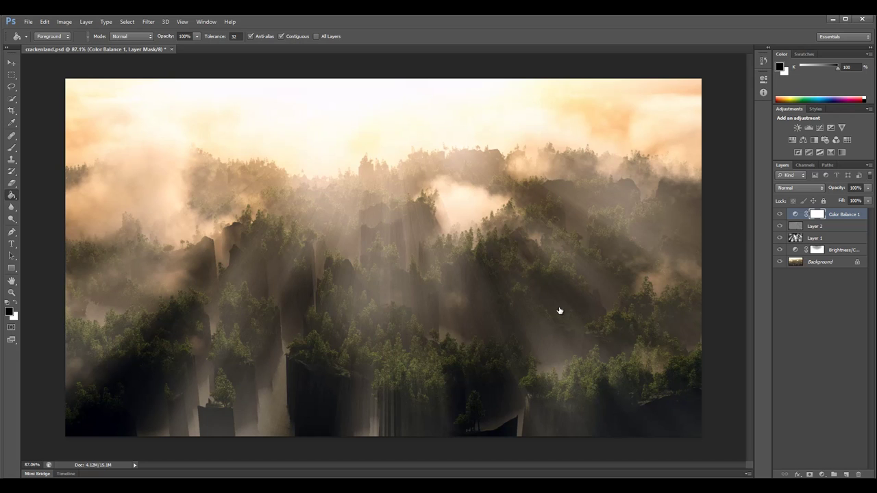
Compare the image with and without the Color Balance adjustment, leaving the layer visible.
click(780, 214)
click(779, 214)
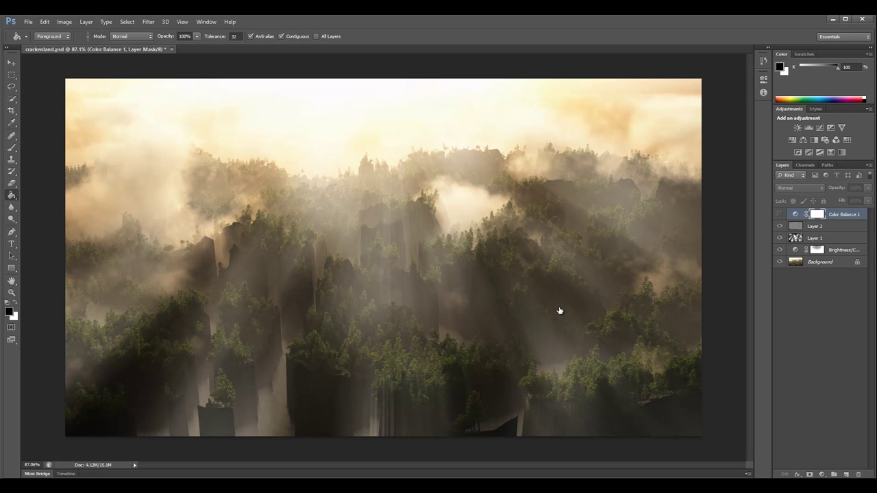
click(779, 214)
key(ctrl+comma)
key(ctrl+comma)
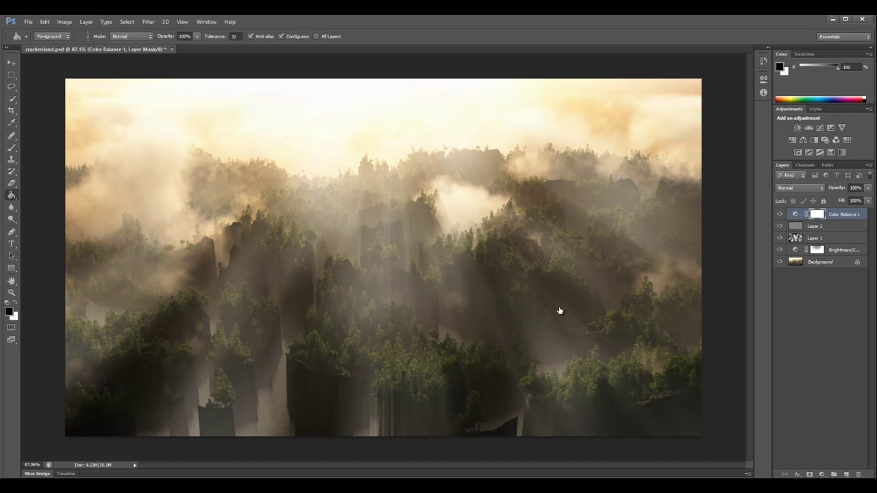
key(ctrl+comma)
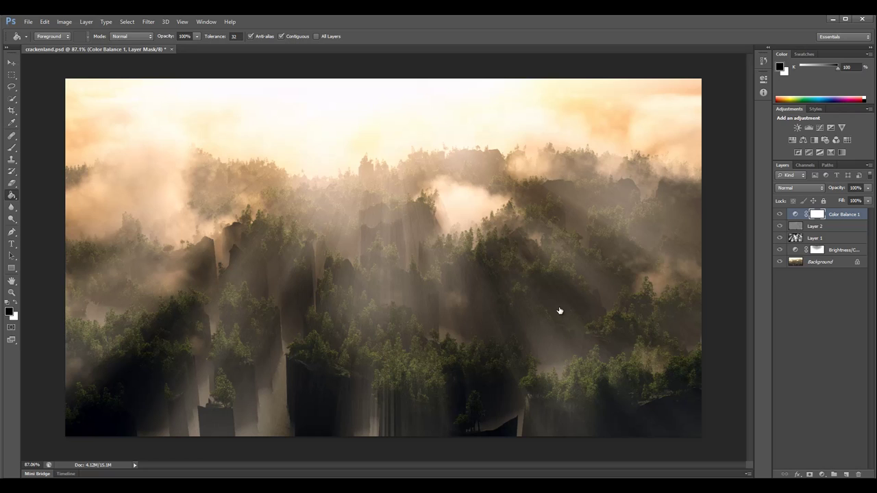
Stamp all visible layers into a new top layer and apply the High Pass filter to it with a 1-pixel radius.
key(ctrl+shift+alt+e)
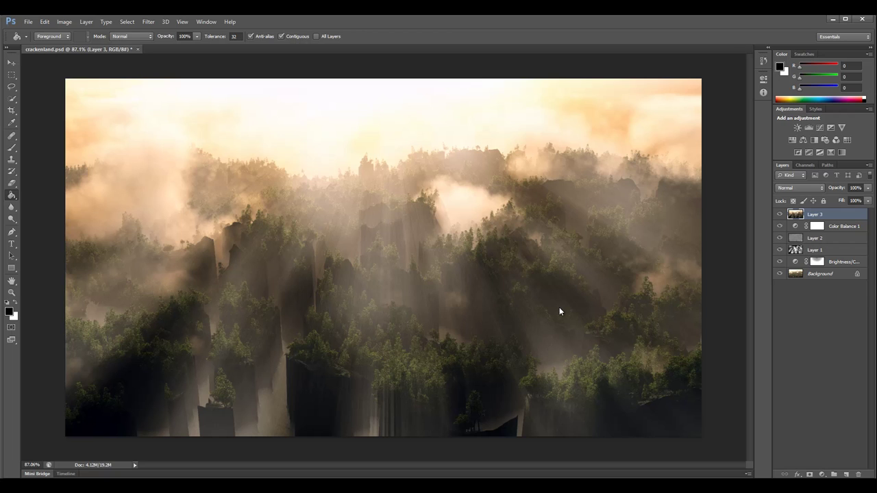
key(alt+t)
key(v)
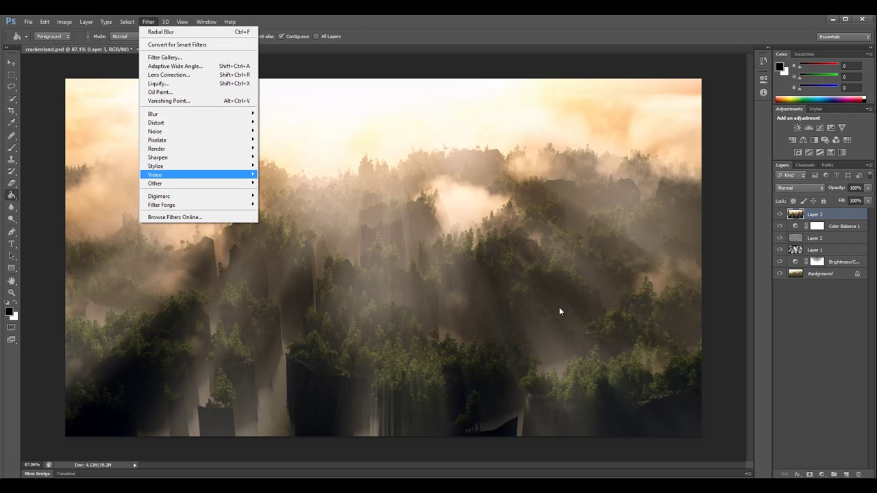
mouse_move(197, 183)
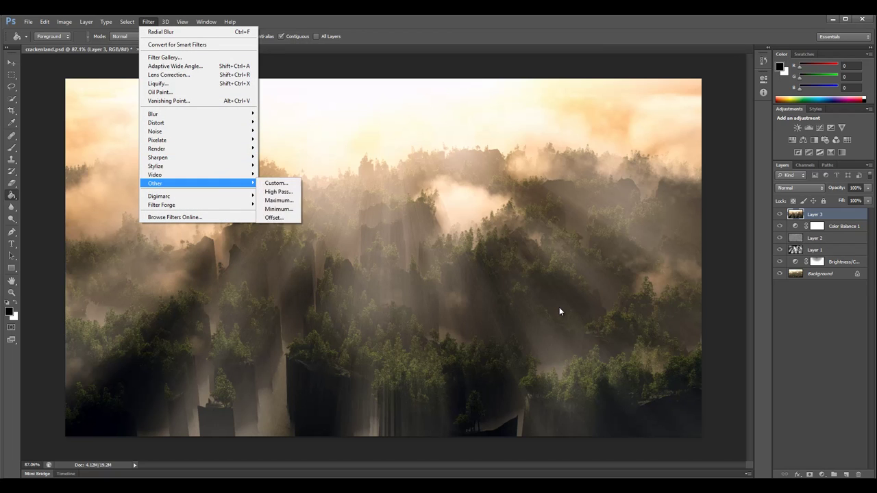
key(Right)
key(Down)
key(Return)
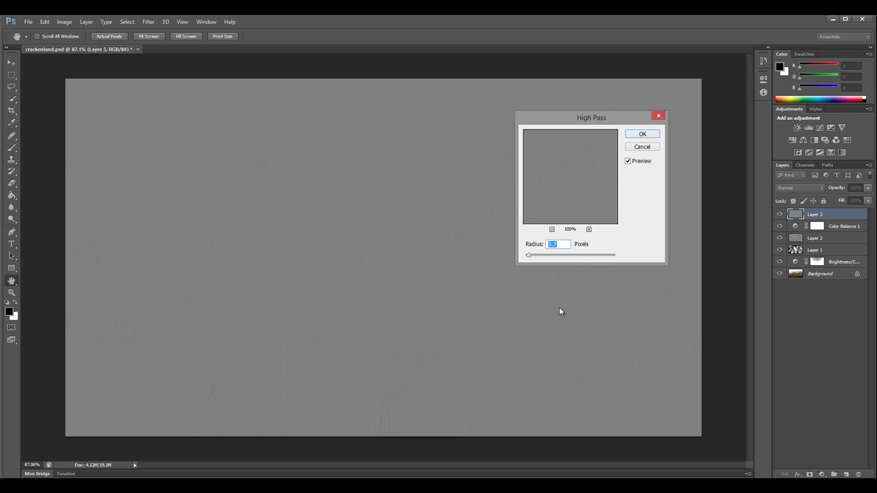
text(1)
key(Return)
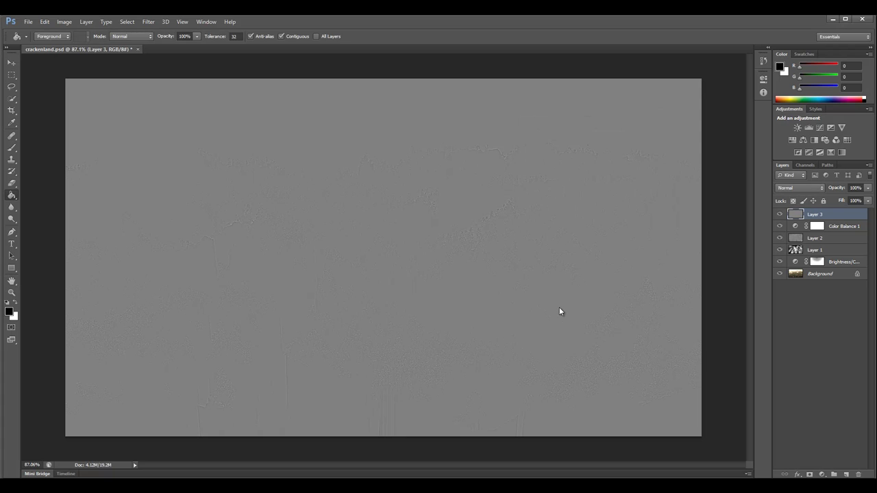
Set the High Pass layer's blend mode to Overlay and its fill to 77%.
click(799, 188)
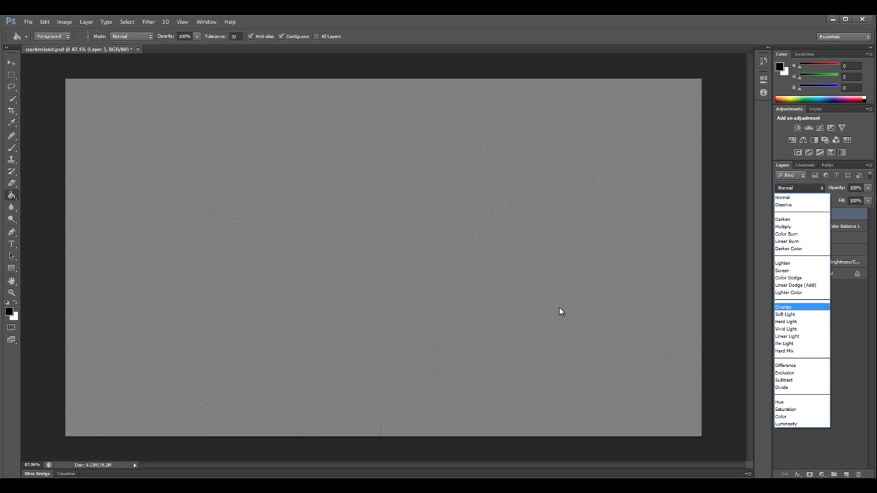
click(788, 306)
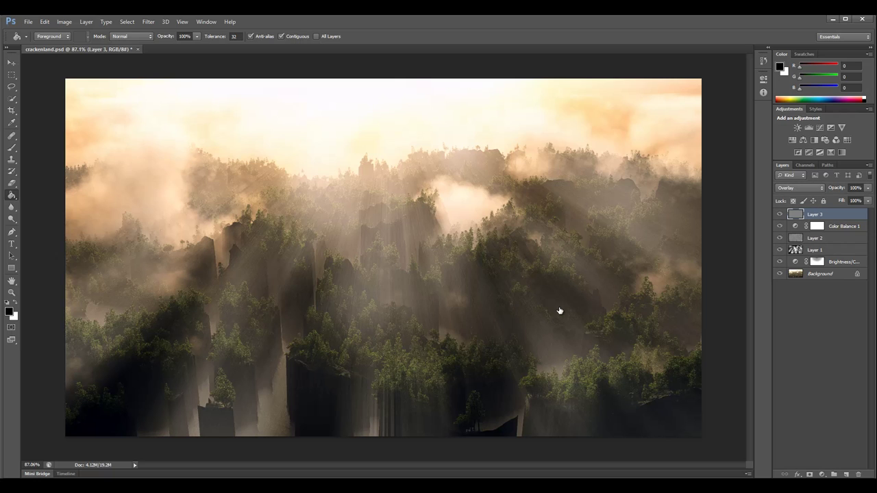
click(868, 201)
mouse_move(868, 211)
mouse_down()
mouse_move(849, 211)
mouse_move(859, 211)
mouse_up()
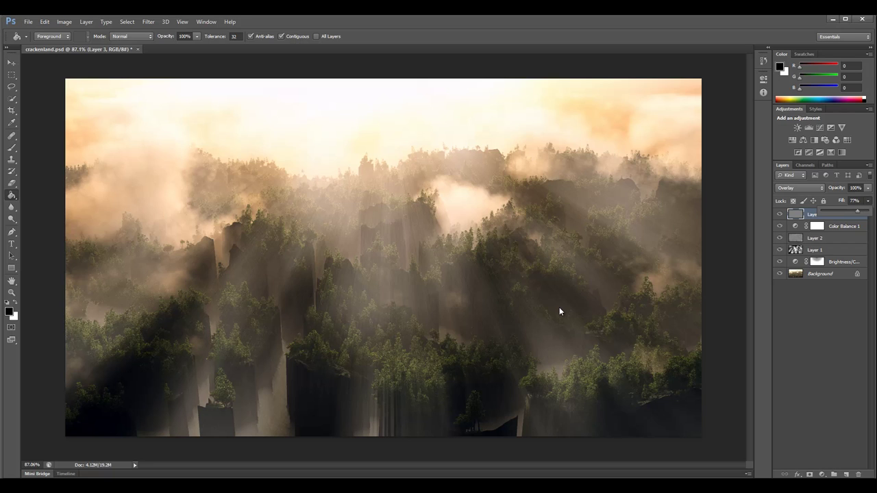
click(560, 311)
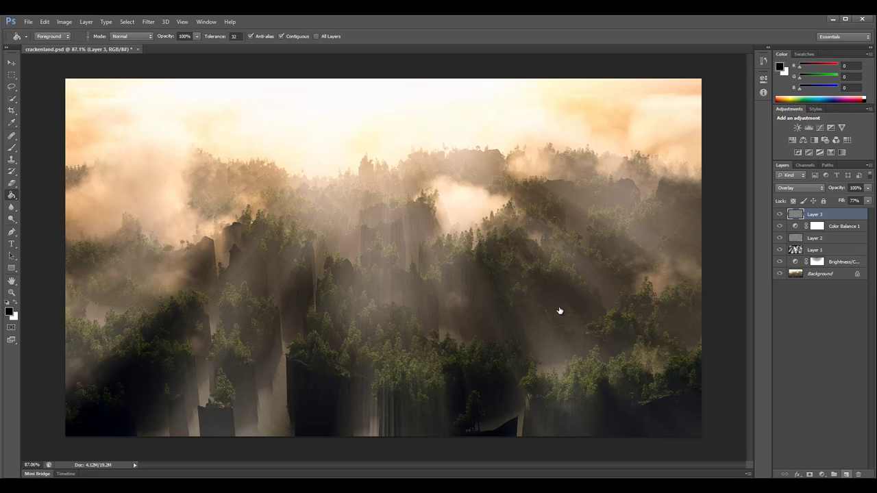
Create a new layer on top and fill it with 50% Gray in Normal mode at 100% opacity.
key(ctrl+shift+alt+n)
key(alt+e)
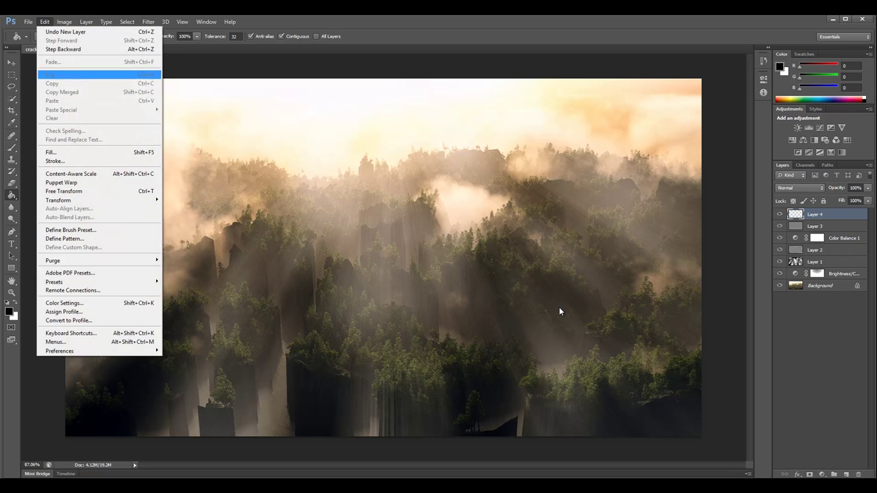
key(l)
key(l)
key(l)
key(Return)
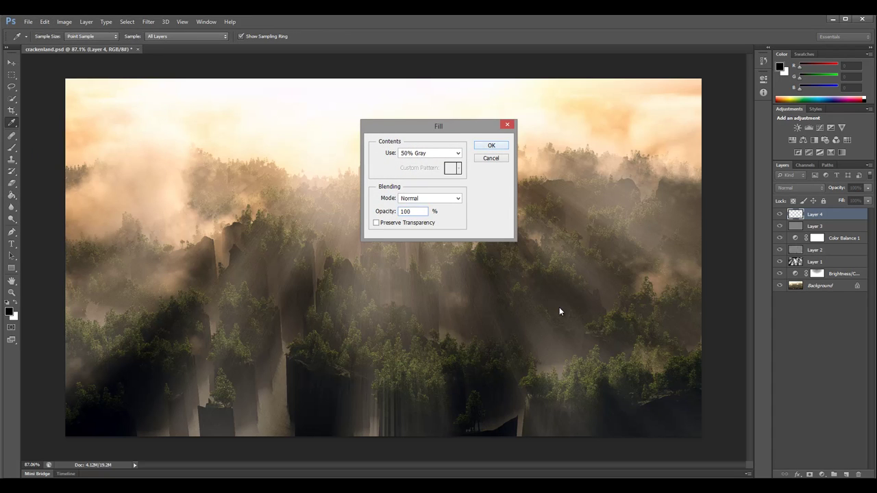
key(Return)
key(g)
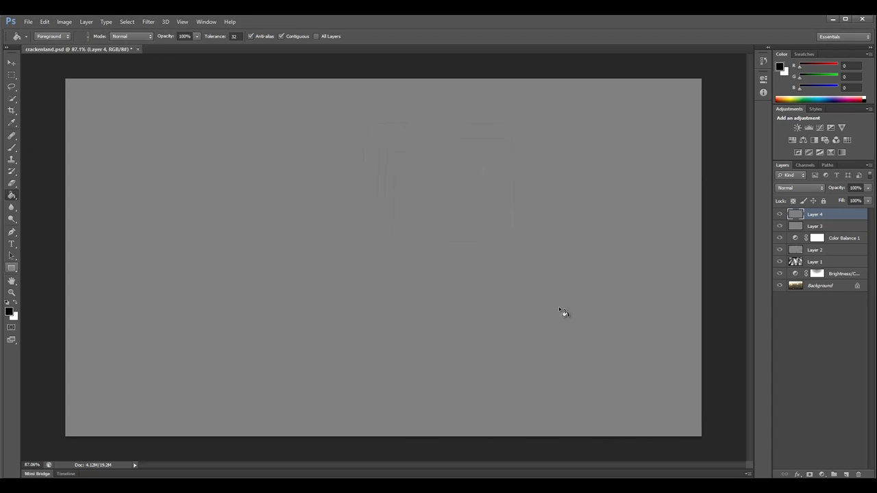
Set the gray layer's blend mode to Soft Light and the Brush tool's opacity to 10%.
click(811, 188)
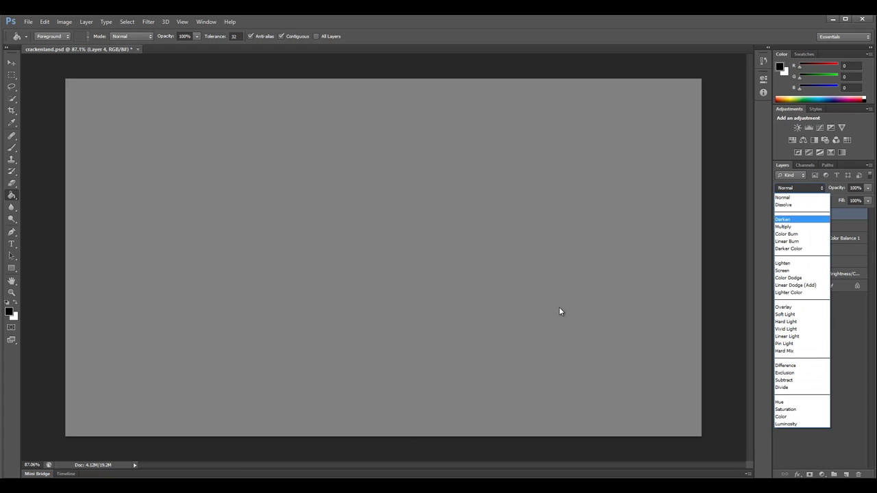
key(Return)
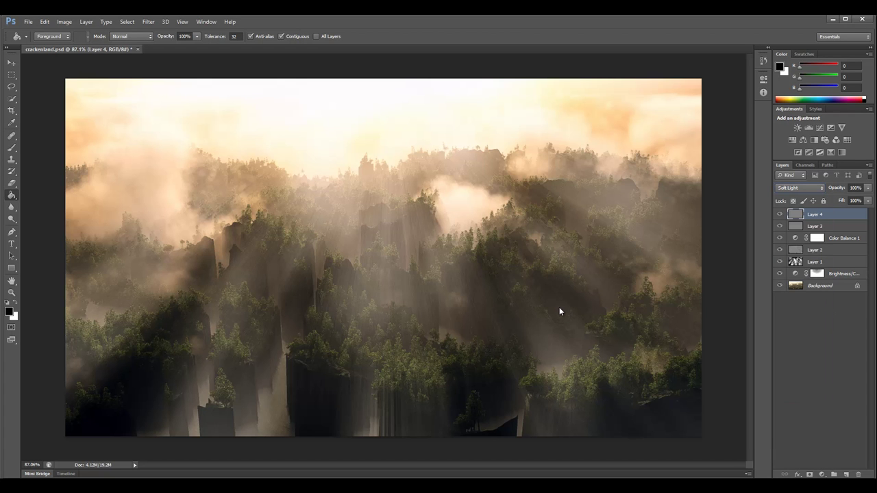
key(b)
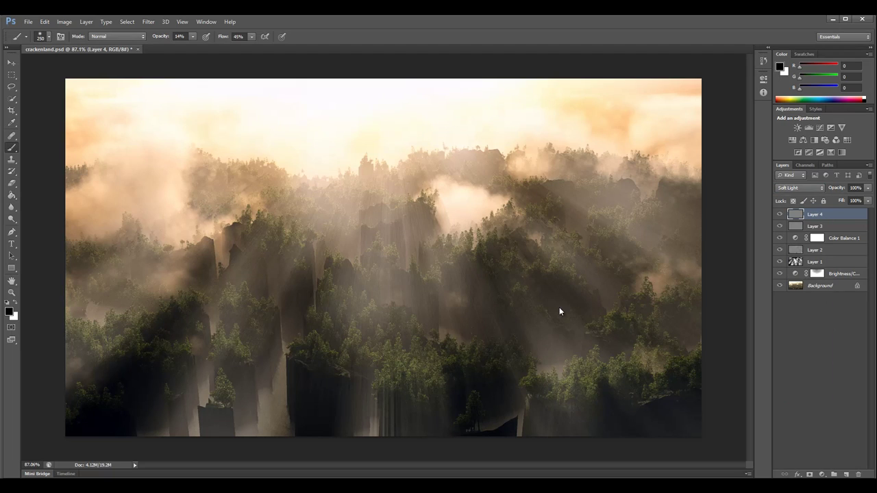
click(193, 37)
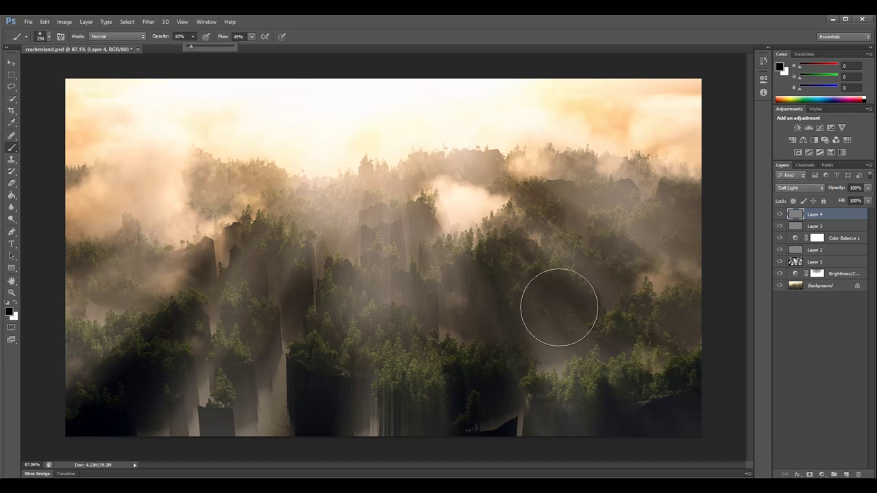
Shrink the brush to 45 pixels and dodge and burn the landscape on the gray layer with black and white.
key(bracketleft)
key(bracketleft)
key(bracketleft)
key(bracketleft)
key(bracketleft)
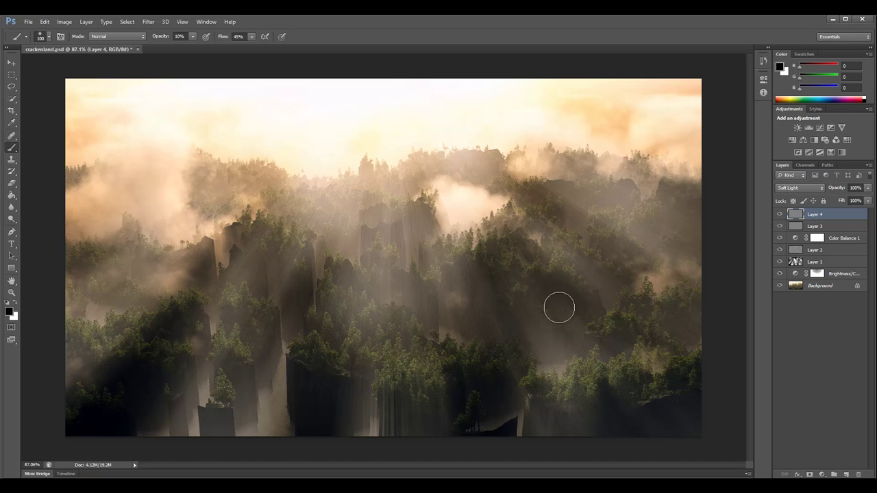
key(bracketleft)
click(559, 308)
alt+right_drag(559, 308, 560, 308)
key(x)
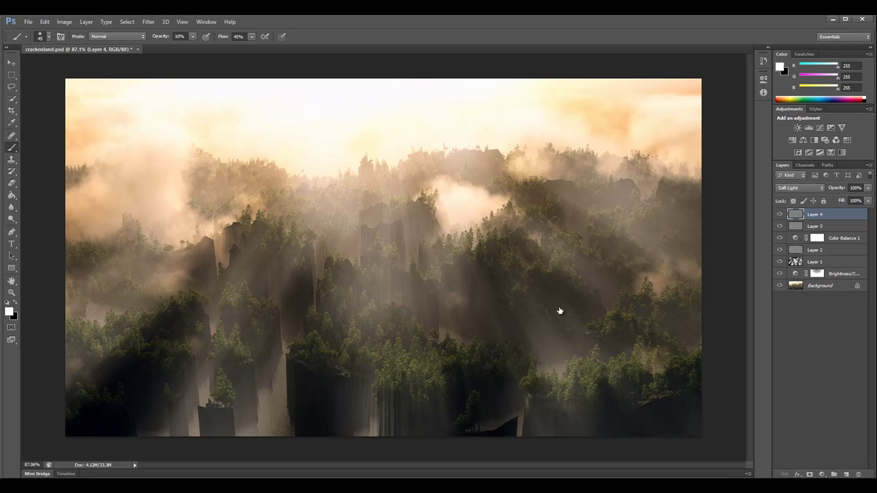
Compare the image with and without the dodge-and-burn layer, leaving the layer visible.
key(ctrl+comma)
key(ctrl+comma)
key(ctrl+comma)
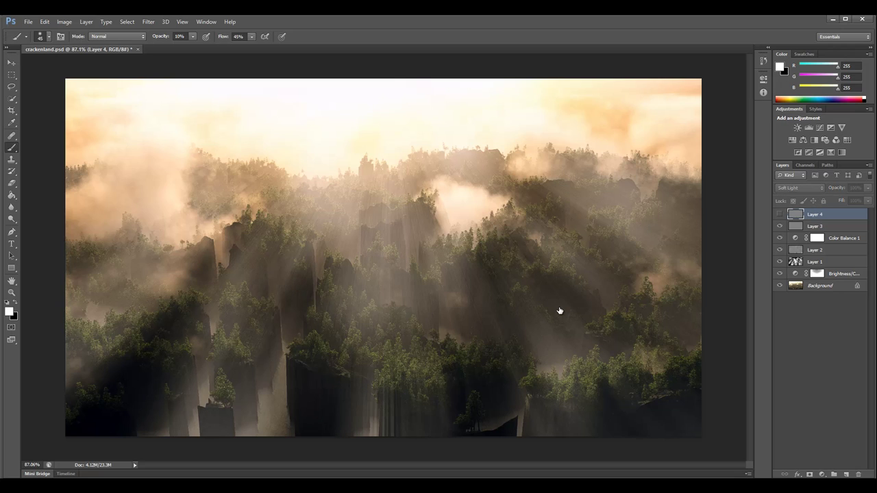
key(ctrl+comma)
key(ctrl+comma)
key(ctrl+comma)
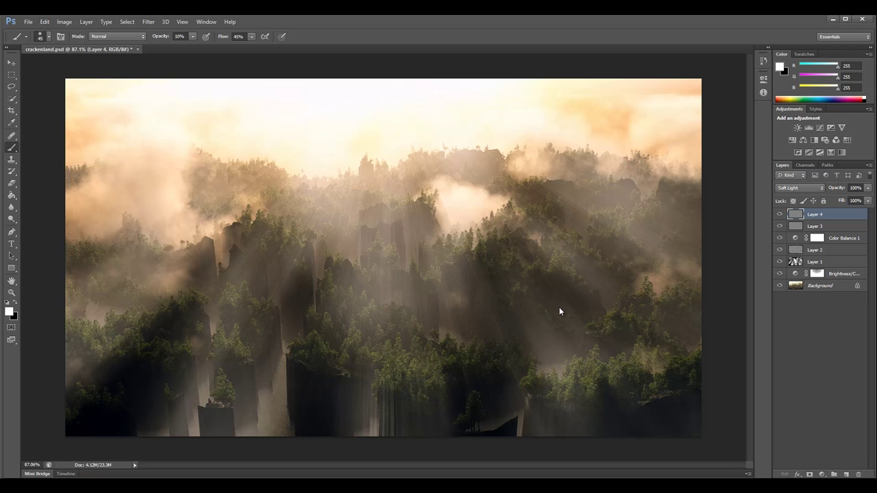
Stamp all visible layers into a new top layer and open it in the Filter Forge filter.
key(ctrl+shift+alt+e)
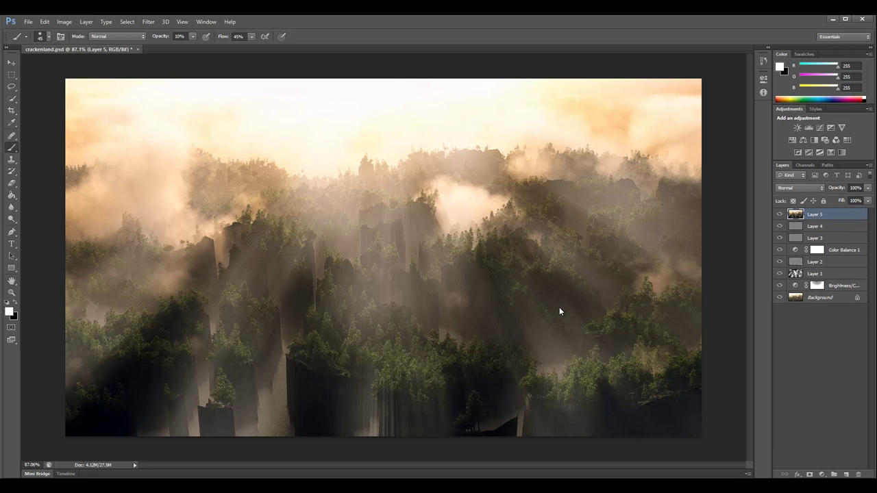
click(148, 21)
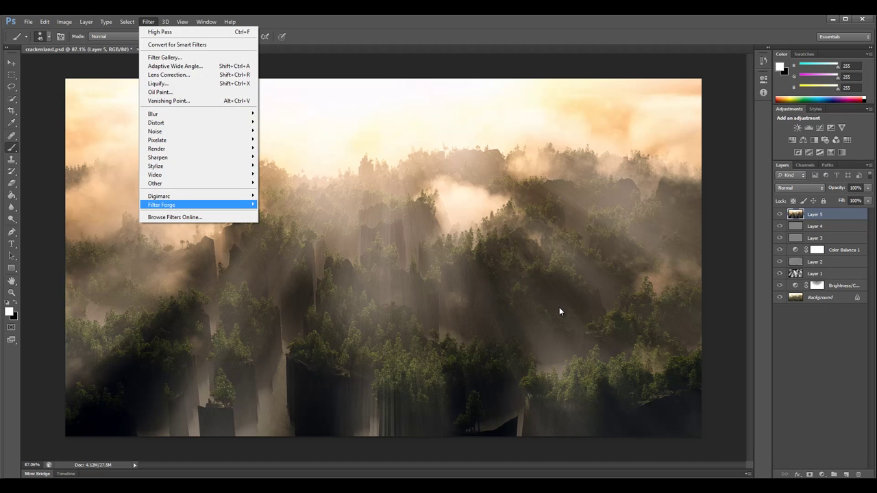
mouse_move(162, 204)
key(Return)
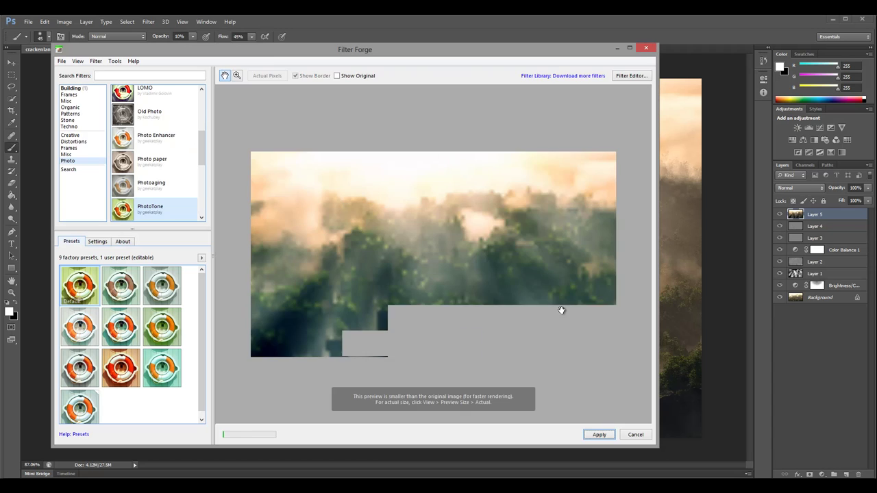
Preview several PhotoTone presets and apply the first preset in the third row to the stamped layer.
key(Right)
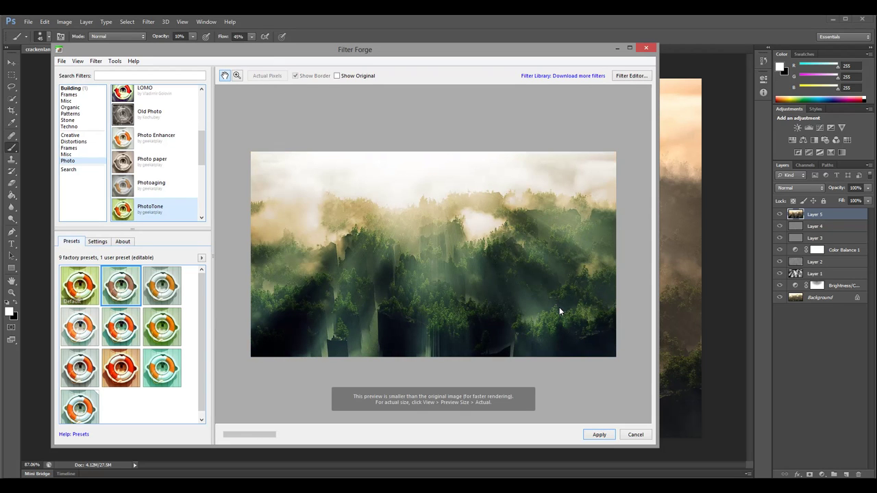
key(End)
key(Up)
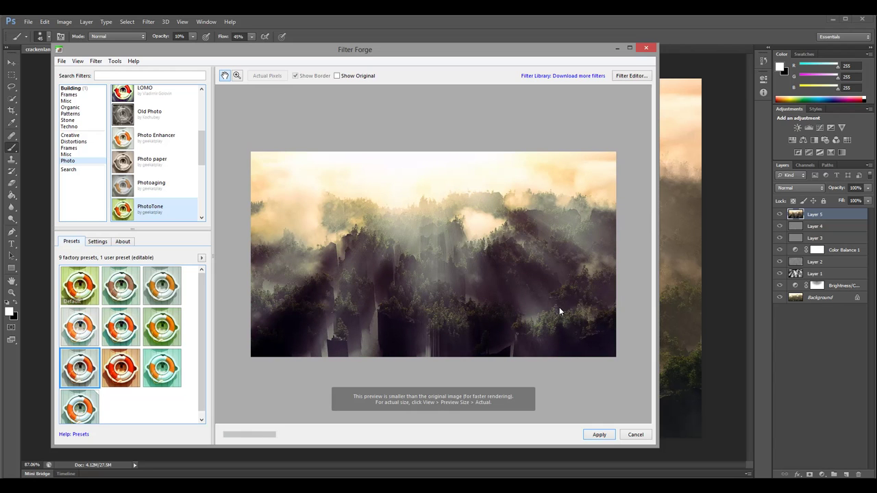
key(Down)
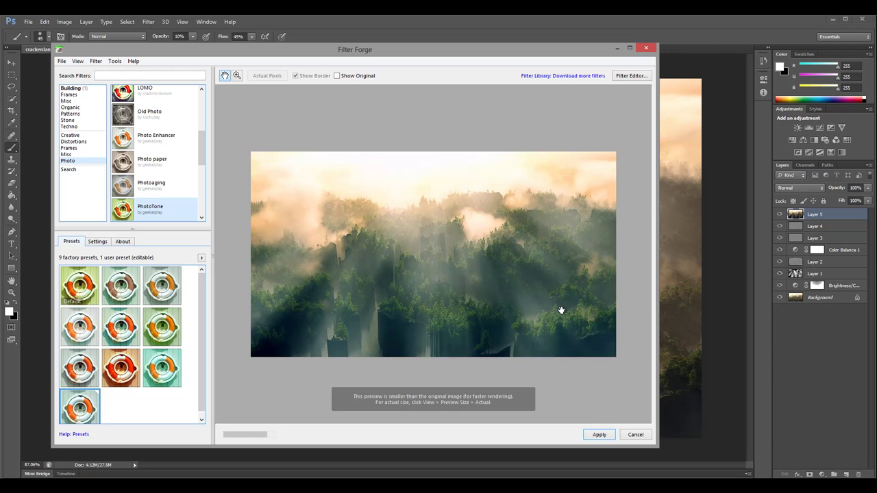
key(Up)
key(Up)
key(Up)
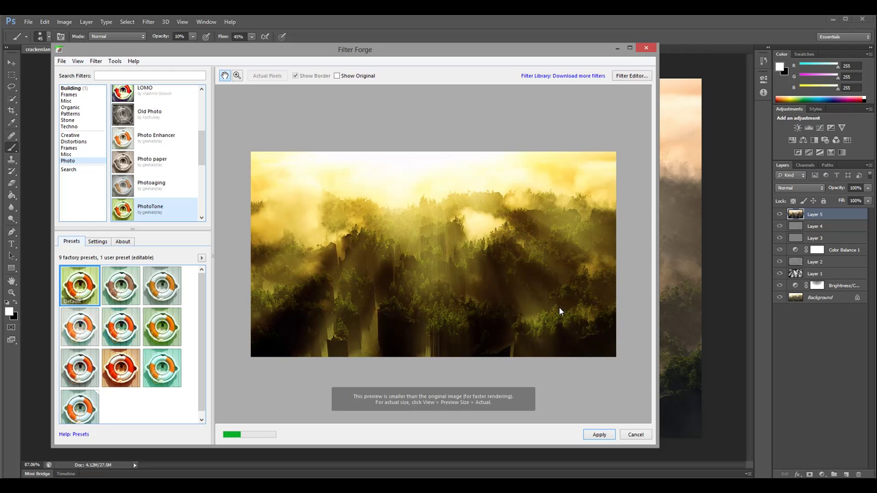
key(Right)
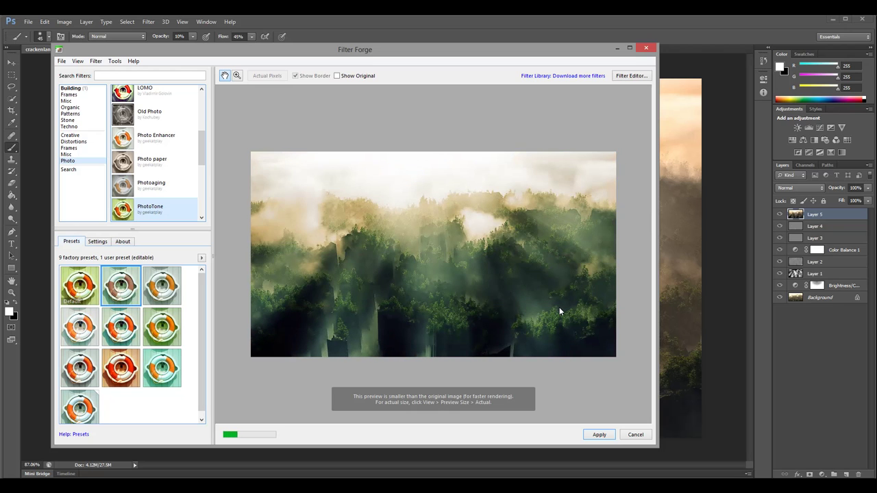
key(Down)
key(Down)
key(Left)
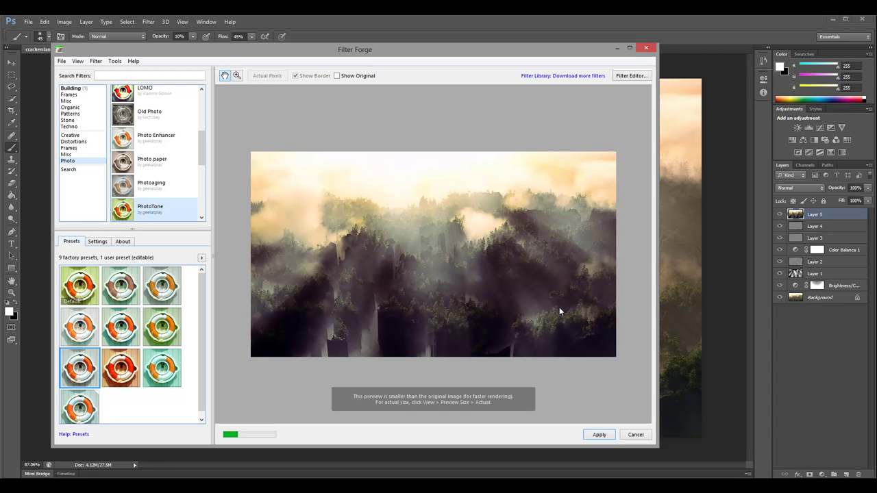
key(Return)
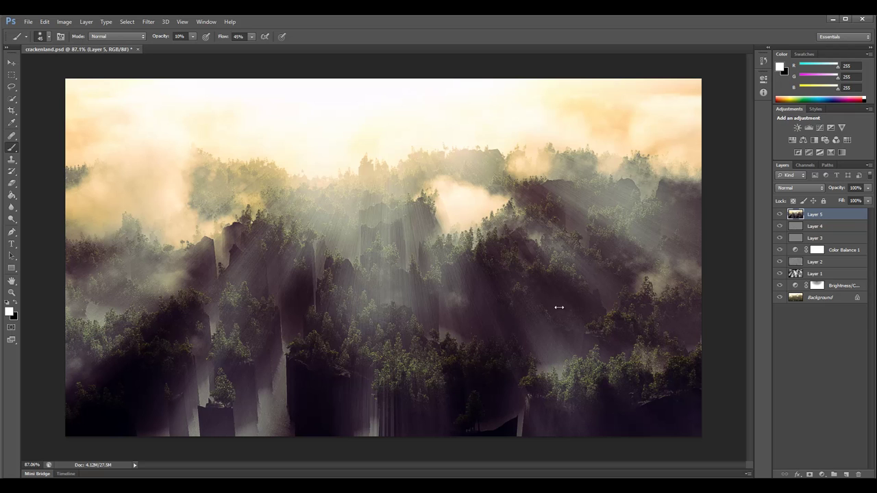
click(868, 201)
mouse_move(869, 212)
mouse_down()
mouse_move(825, 212)
mouse_move(867, 210)
mouse_up()
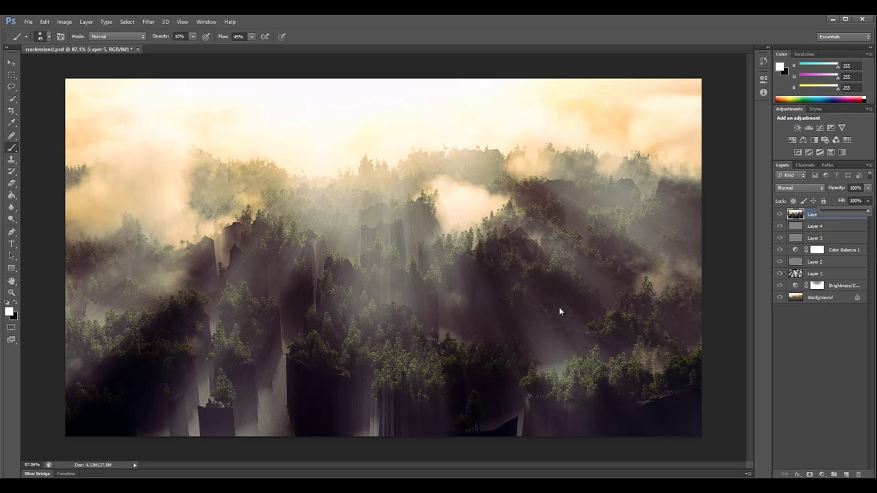
click(868, 201)
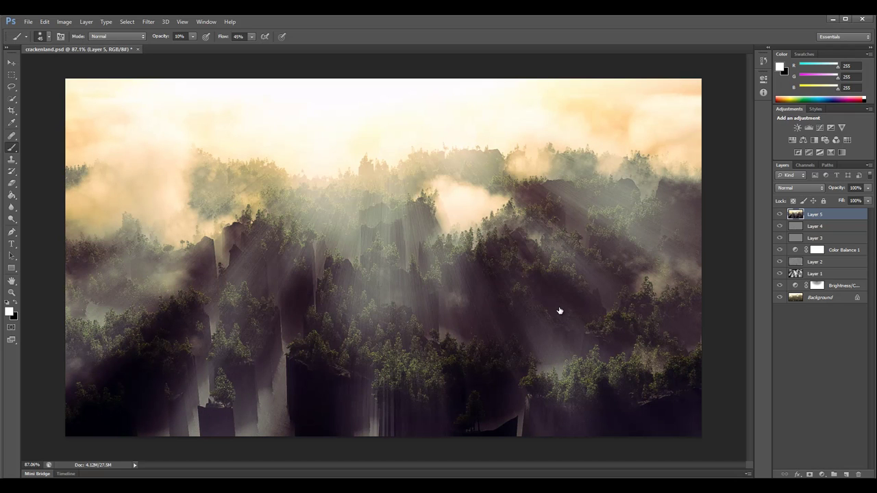
Add a mask to the toned layer and paint black over its upper and middle areas with a 500-pixel brush at 41% opacity.
click(809, 474)
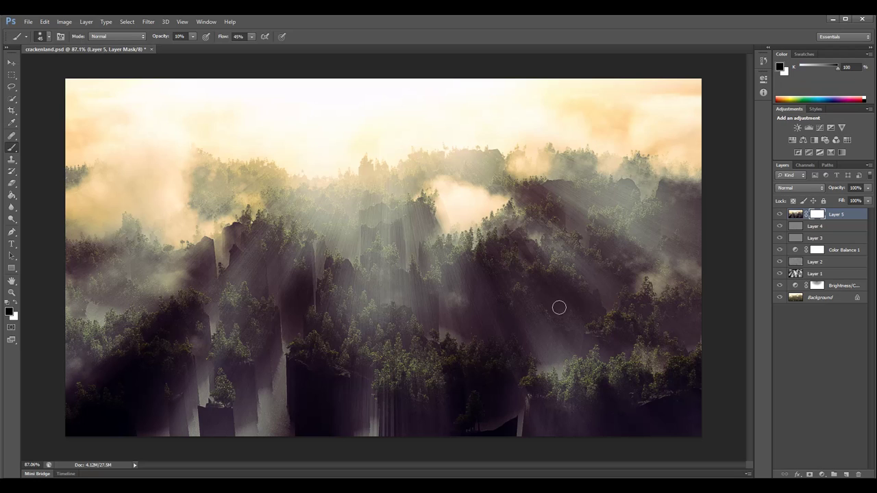
click(193, 36)
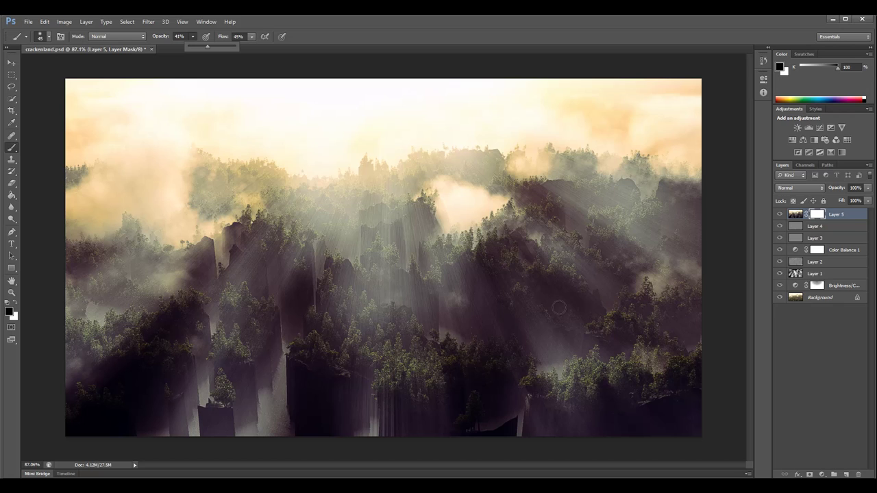
key(bracketright)
key(bracketright)
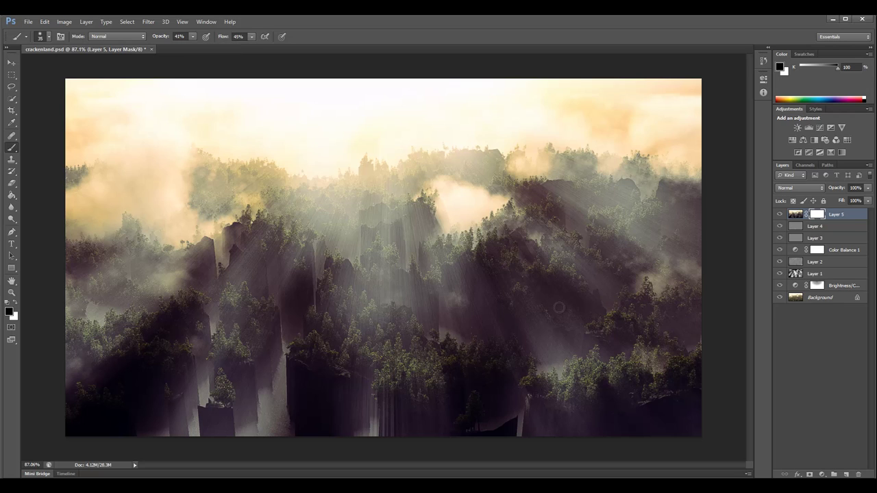
key(bracketright)
key(bracketright)
key(bracketright)
key(bracketright)
key(bracketright)
key(bracketright)
key(bracketright)
key(bracketright)
key(bracketright)
key(bracketright)
key(bracketright)
key(bracketright)
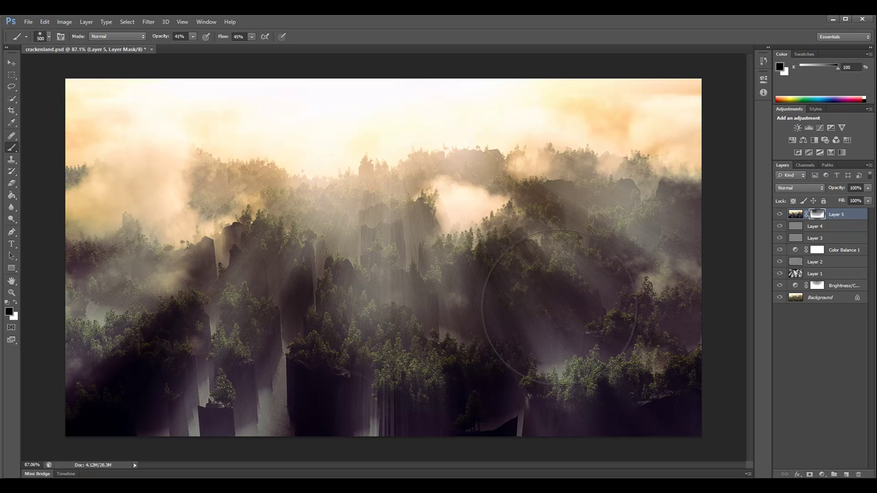
click(559, 307)
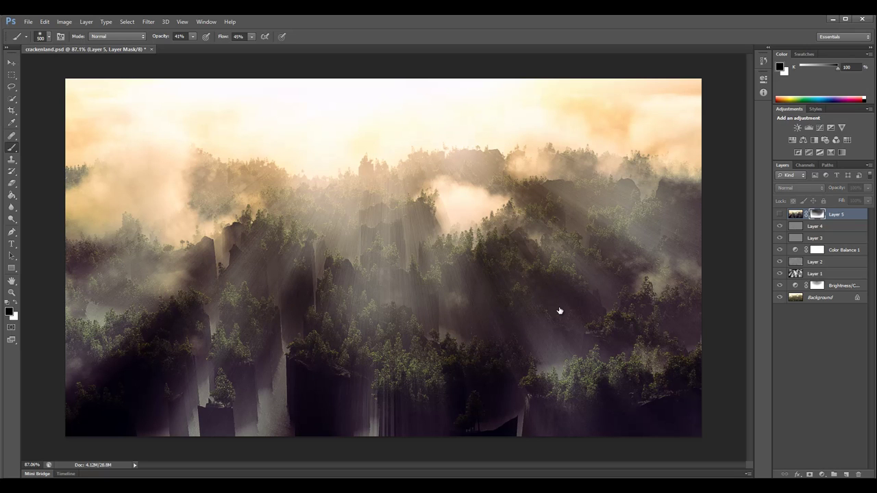
Compare the image with and without the masked PhotoTone layer, leaving the layer visible.
key(ctrl+comma)
key(ctrl+comma)
key(ctrl+comma)
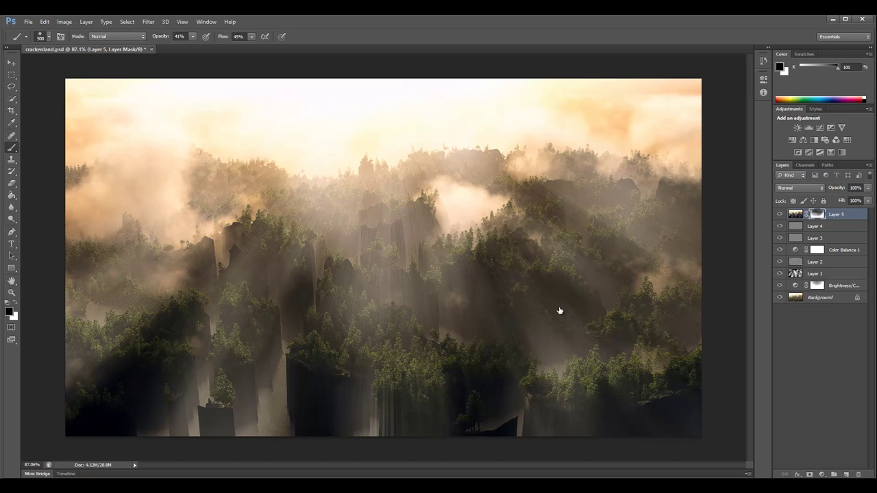
key(ctrl+comma)
key(ctrl+comma)
key(ctrl+comma)
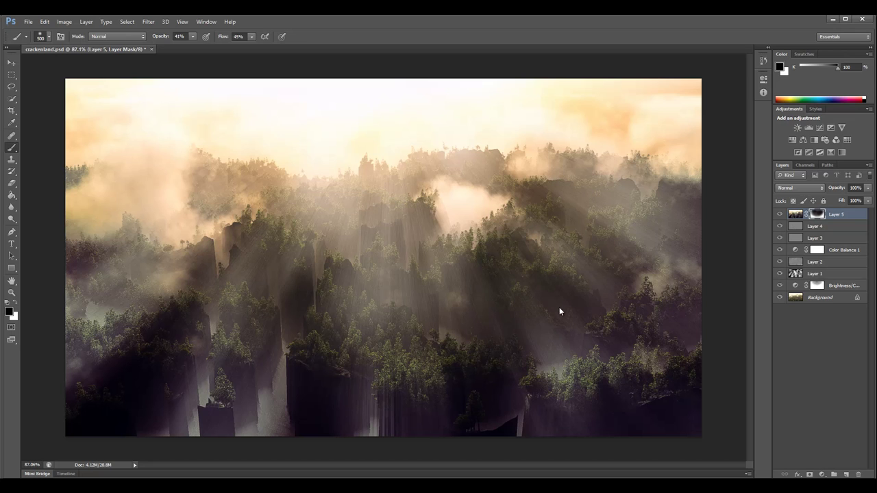
Set the masked PhotoTone layer's fill to 70% and switch to the Move tool.
click(868, 200)
mouse_move(868, 211)
mouse_down()
mouse_move(845, 211)
mouse_move(855, 211)
mouse_up()
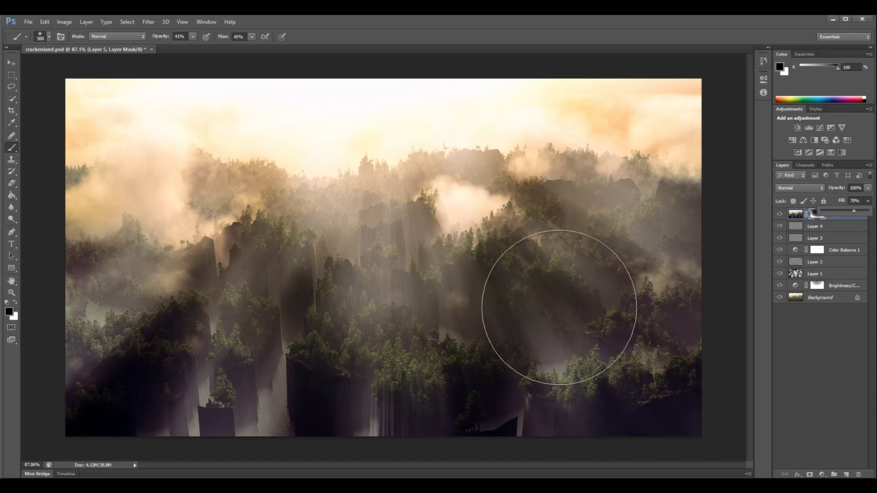
key(v)
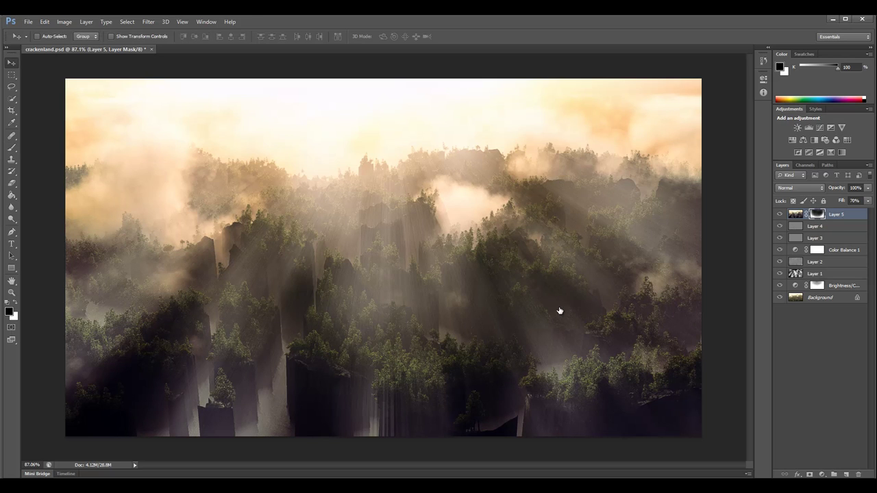
Stamp all visible layers into two new top layers, group both copies, and expand the group.
key(ctrl+shift+alt+e)
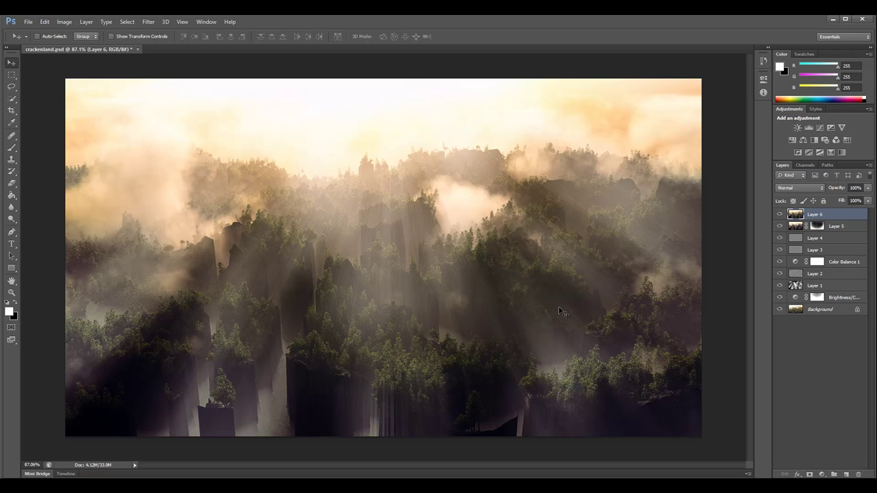
key(ctrl+shift+alt+e)
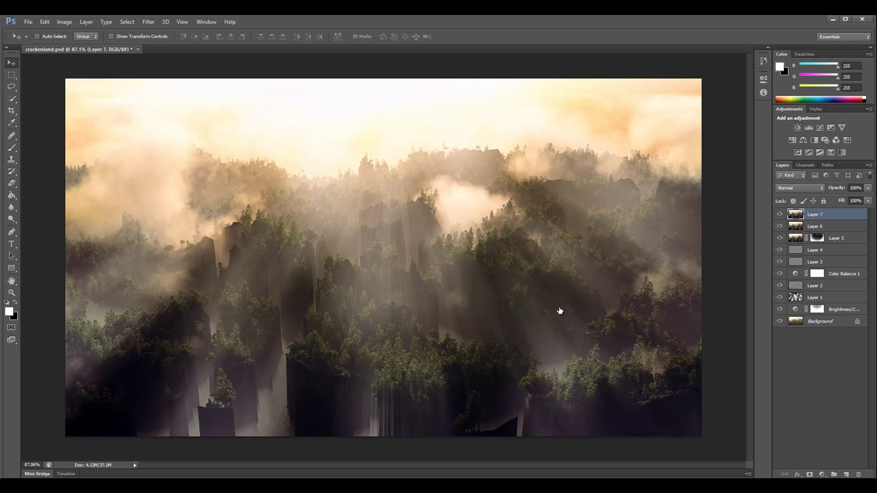
key(alt+shift+bracketleft)
key(ctrl+g)
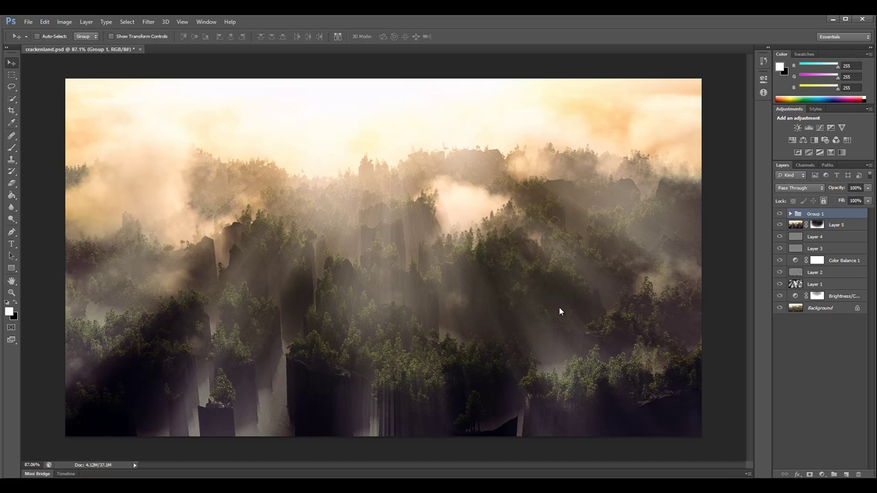
click(790, 213)
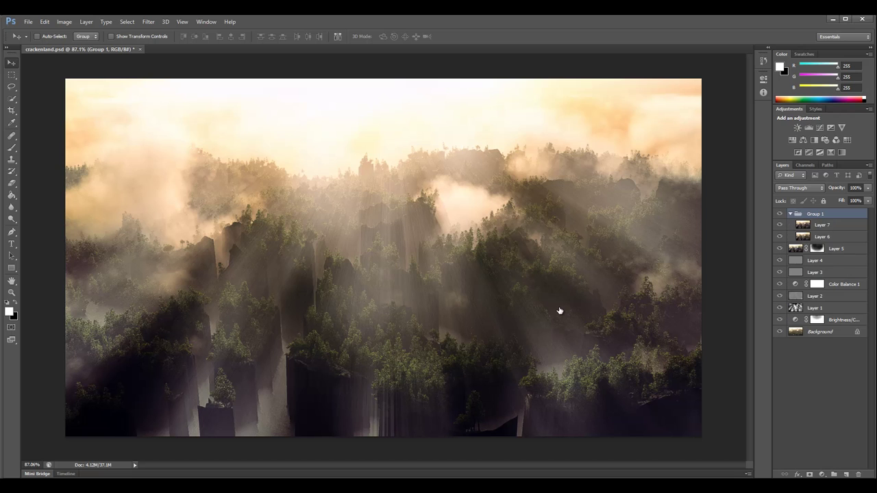
Set the group of stamped layers to the Overlay blend mode.
click(823, 224)
click(799, 188)
click(788, 196)
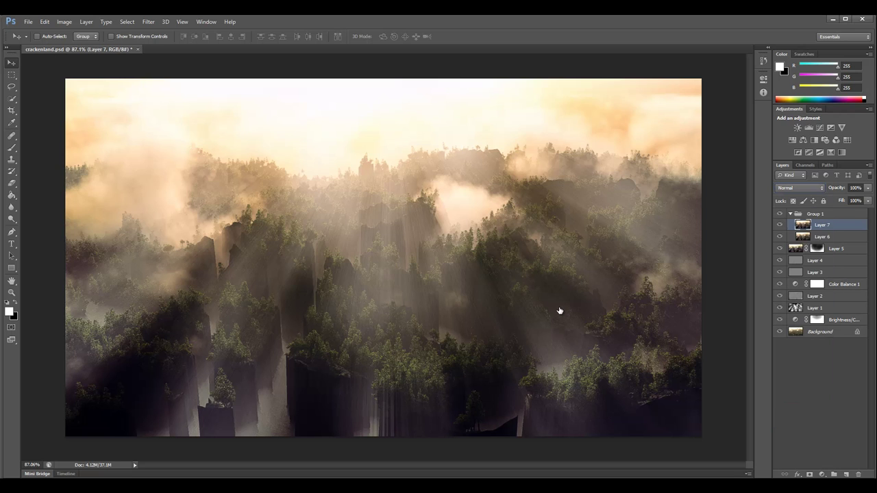
click(815, 214)
click(800, 187)
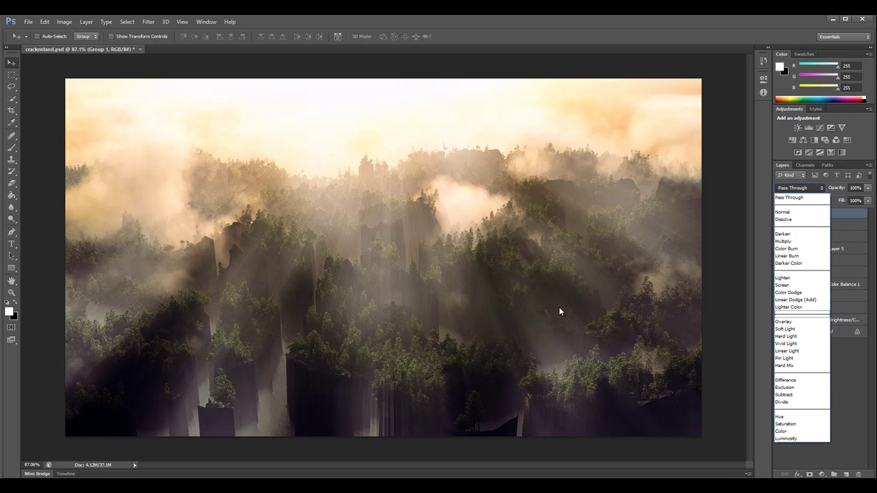
click(784, 321)
Set the upper stamped layer in the group to Vivid Light and invert its colours.
click(822, 224)
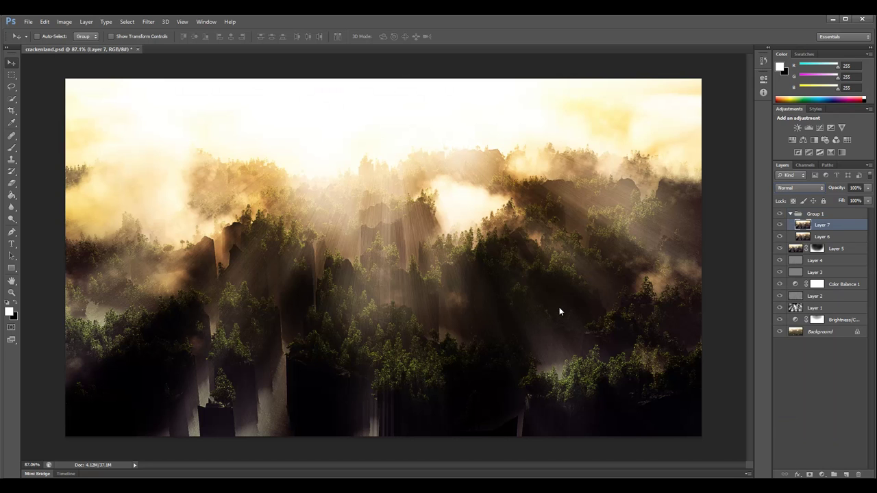
click(799, 188)
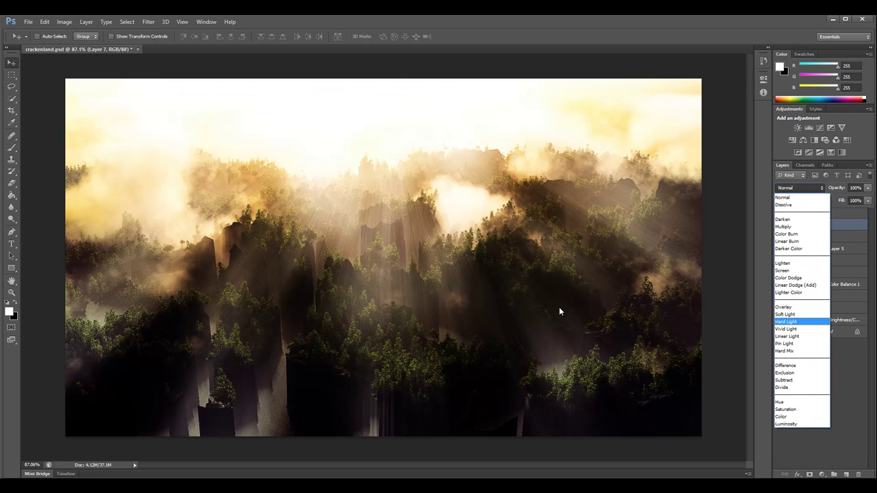
key(Down)
key(Return)
key(ctrl+i)
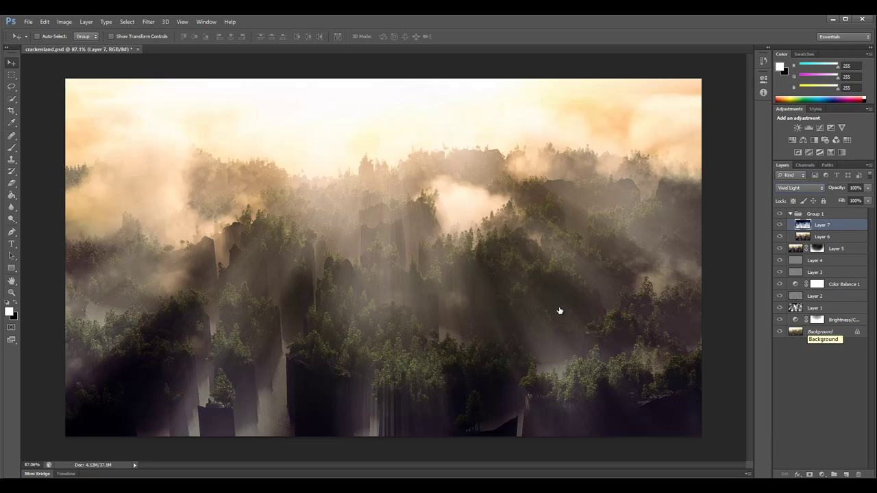
Open the Surface Blur filter for the inverted Vivid Light layer.
key(alt+t)
key(Down)
key(Down)
key(Down)
key(Down)
key(Down)
key(Down)
key(Down)
key(Down)
key(Down)
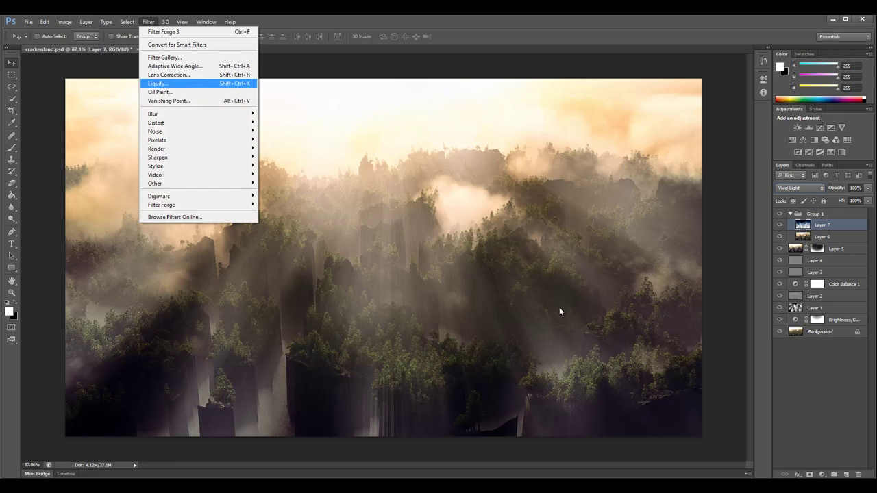
key(Right)
key(Down)
key(Down)
key(Down)
key(Down)
key(Down)
key(Down)
key(Down)
key(Down)
key(Down)
key(Down)
key(Down)
key(Down)
key(Down)
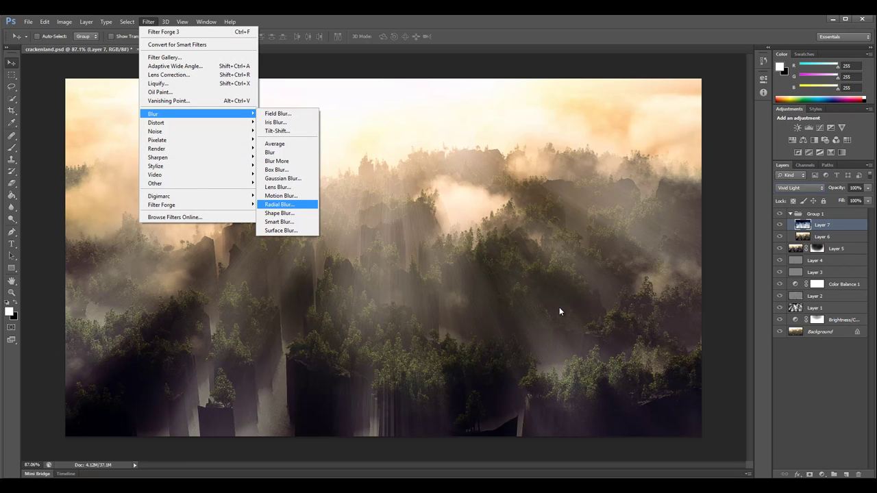
key(Return)
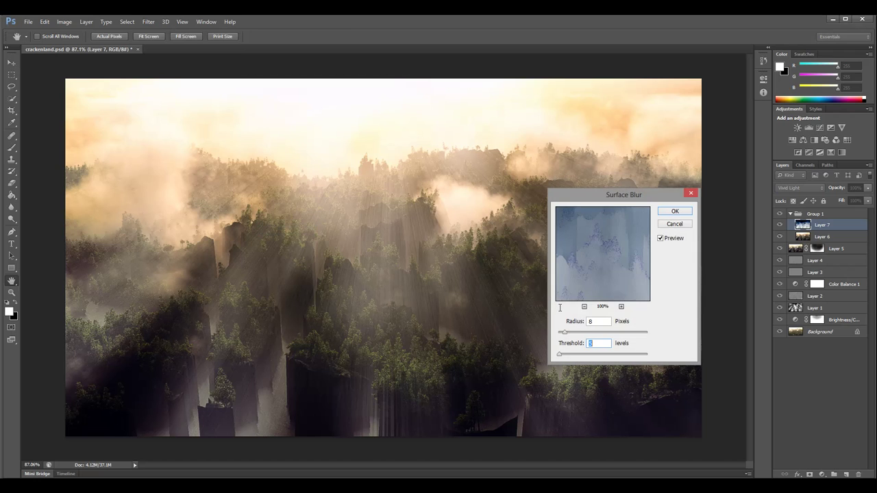
Try a Surface Blur radius of 33 pixels with a threshold of 12 levels.
text(12)
key(shift+Tab)
text(12)
key(ctrl+a)
text(33)
key(Tab)
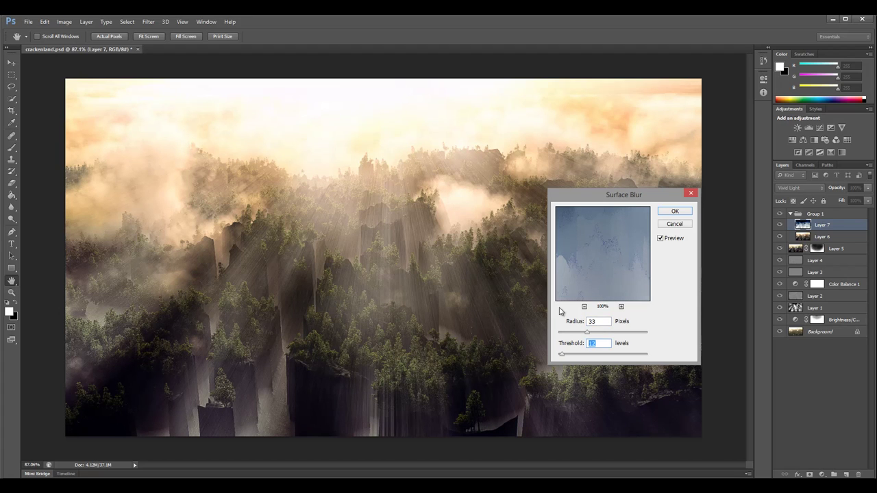
Set the Surface Blur to radius 12 pixels and threshold 7 levels, compare the preview, and apply it.
text(6)
key(ctrl+a)
text(7)
key(shift+Tab)
text(12)
key(alt+p)
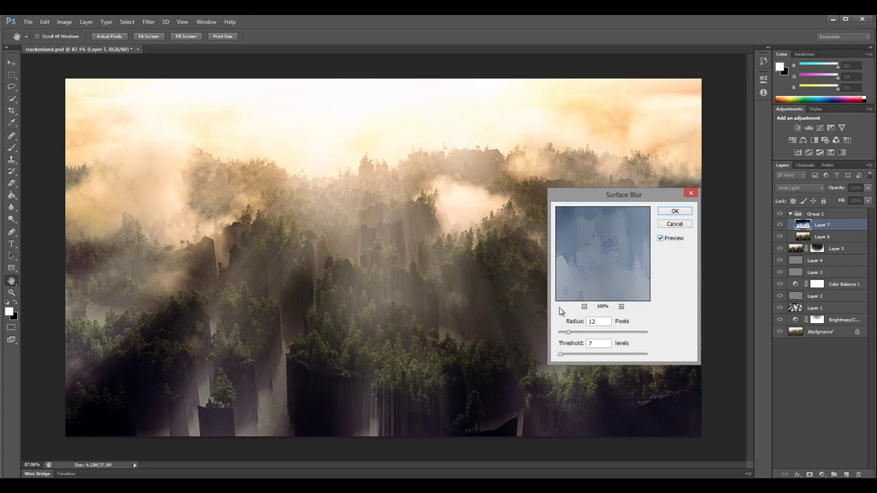
key(alt+p)
key(alt+p)
key(Return)
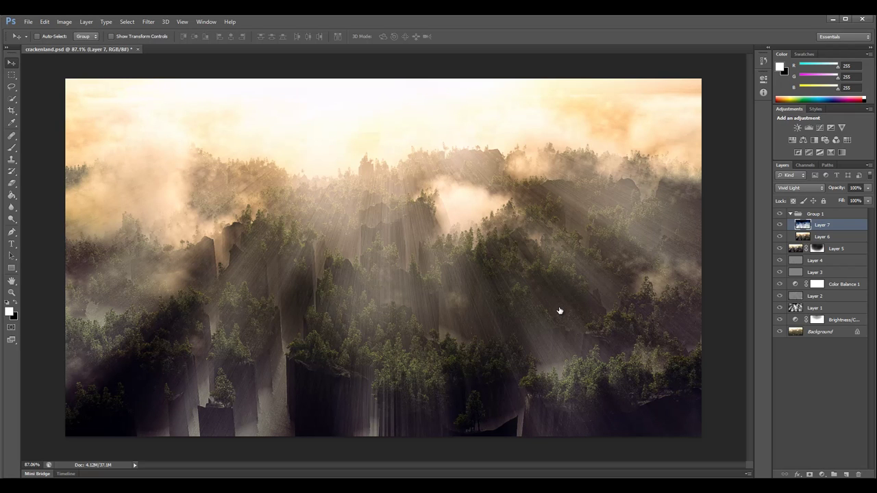
Compare the image with and without the blurred layer and its Overlay group, leaving both visible.
key(ctrl+comma)
key(ctrl+comma)
key(alt+bracketright)
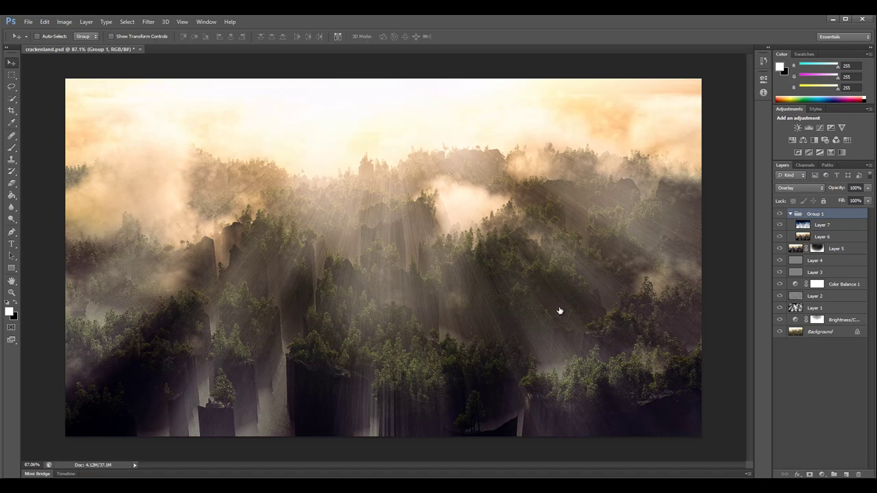
click(780, 214)
click(779, 214)
Add a mask to the Overlay group, paint black across its lower area with a 500-pixel brush at 41% opacity, and collapse the group.
click(809, 474)
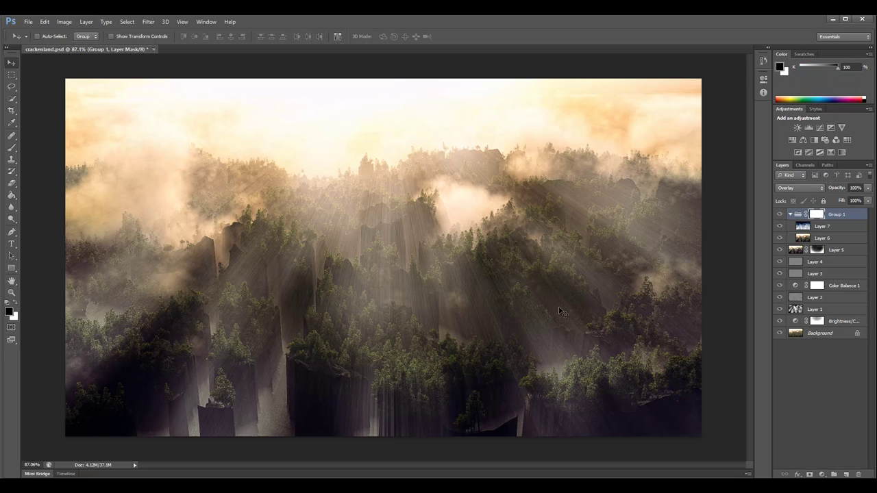
key(b)
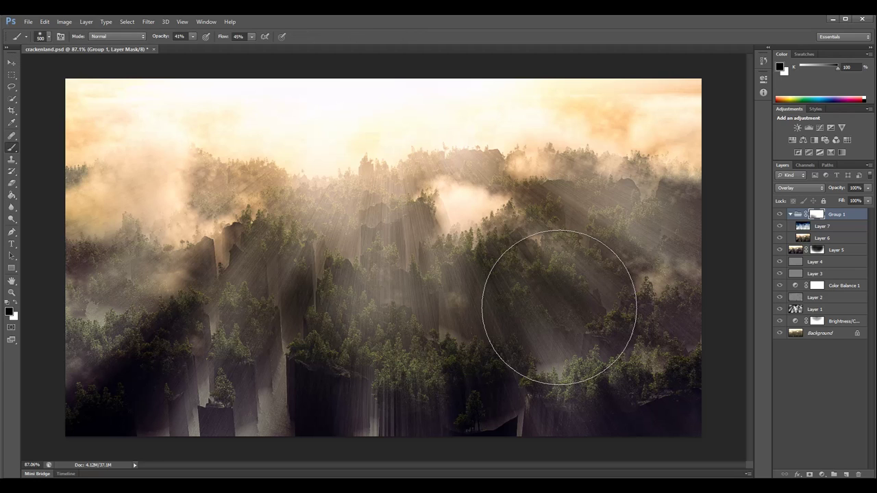
drag(219, 364, 411, 363)
drag(329, 363, 472, 364)
click(559, 307)
click(559, 307)
click(559, 307)
click(559, 307)
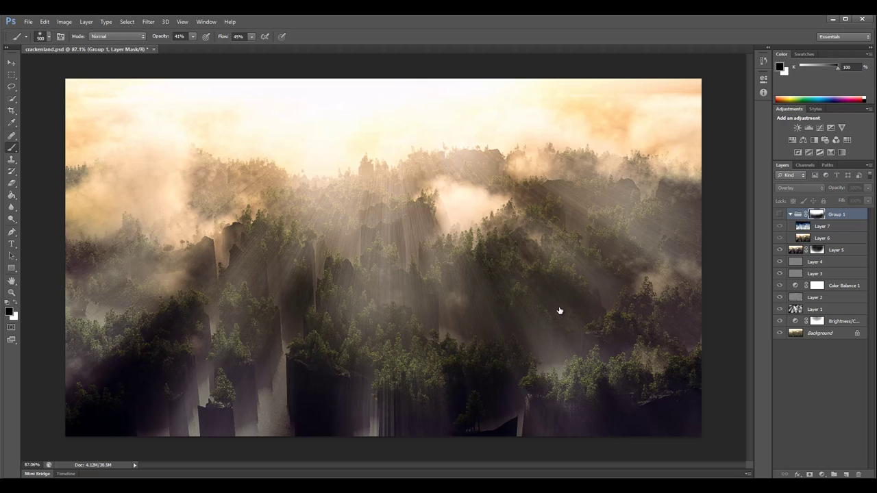
click(780, 214)
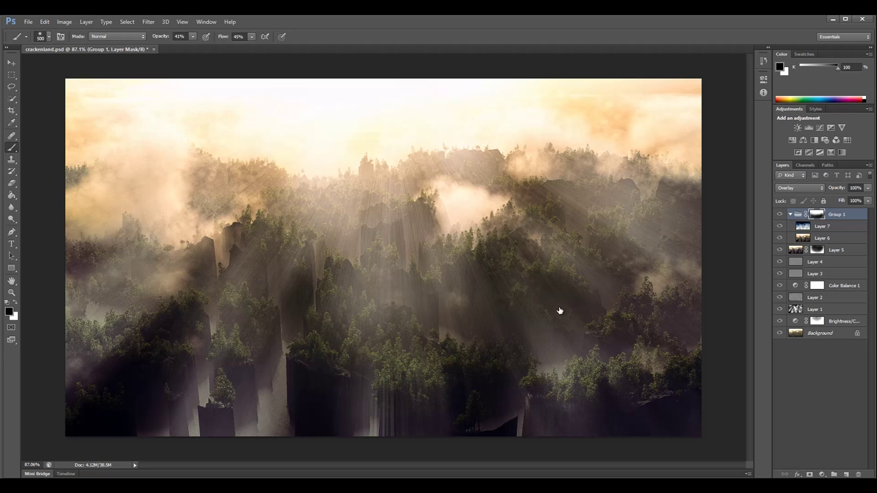
click(790, 214)
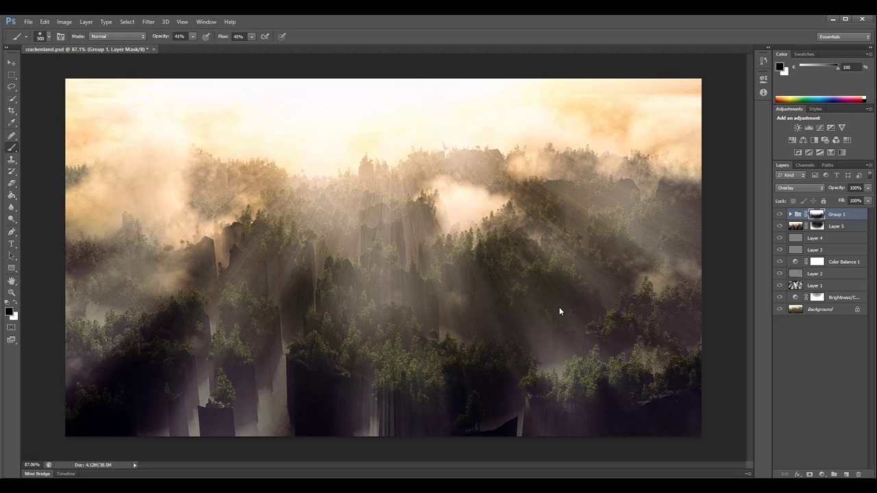
Try a Color Balance adjustment layer with midtones at -1 cyan/red, +7 magenta/green and -11 yellow/blue.
click(822, 474)
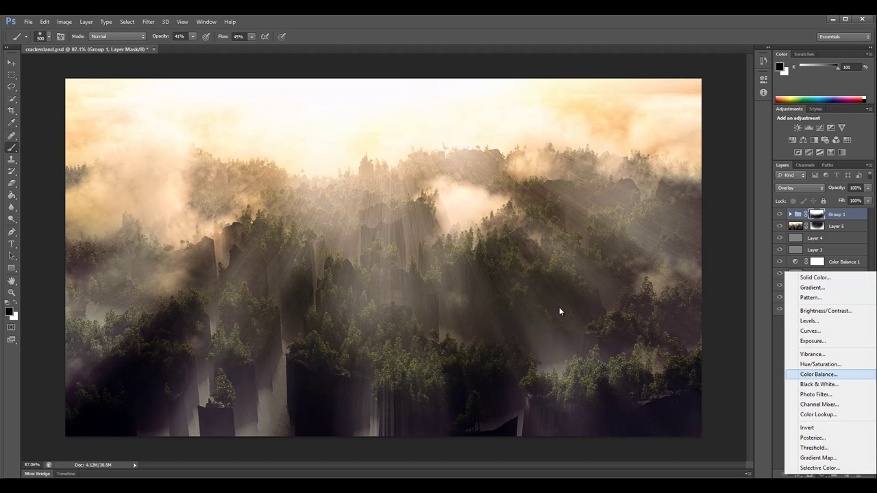
key(Return)
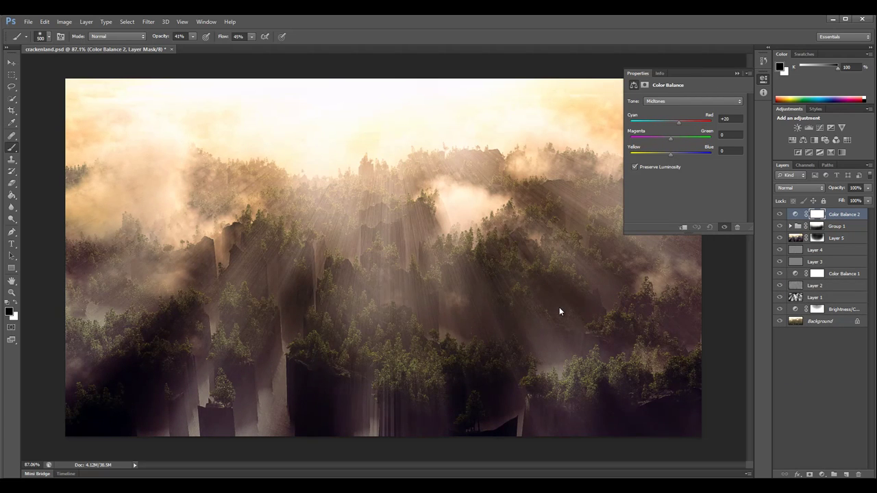
drag(672, 123, 671, 122)
key(Up)
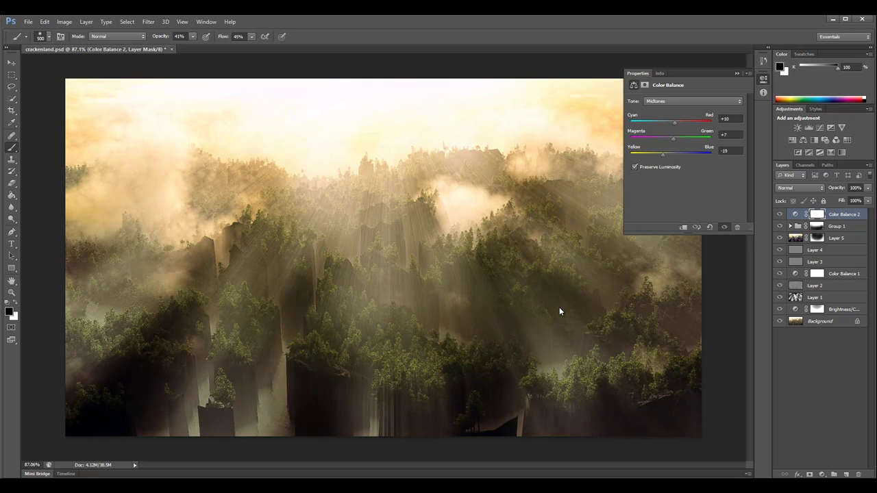
key(Up)
key(Up)
key(Up)
key(Up)
key(Up)
key(Up)
key(Up)
key(Up)
Compare the image with and without the new Color Balance layer, then delete that layer.
click(780, 215)
click(780, 214)
click(780, 214)
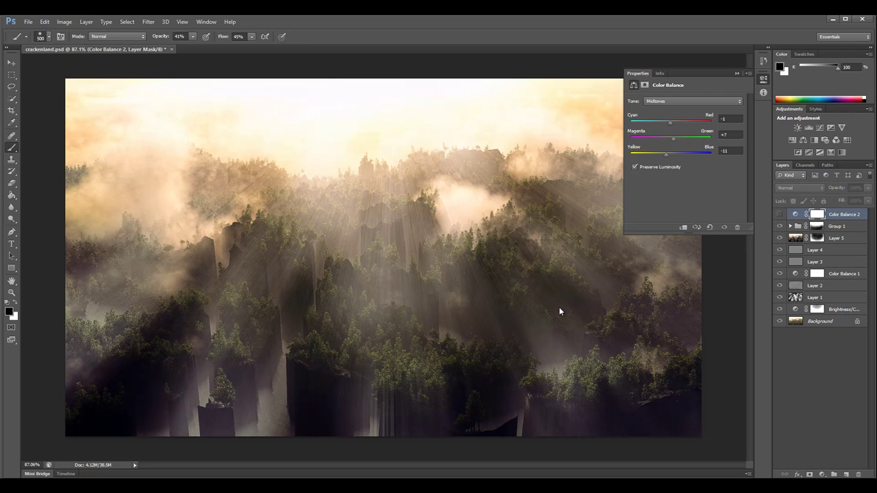
click(764, 79)
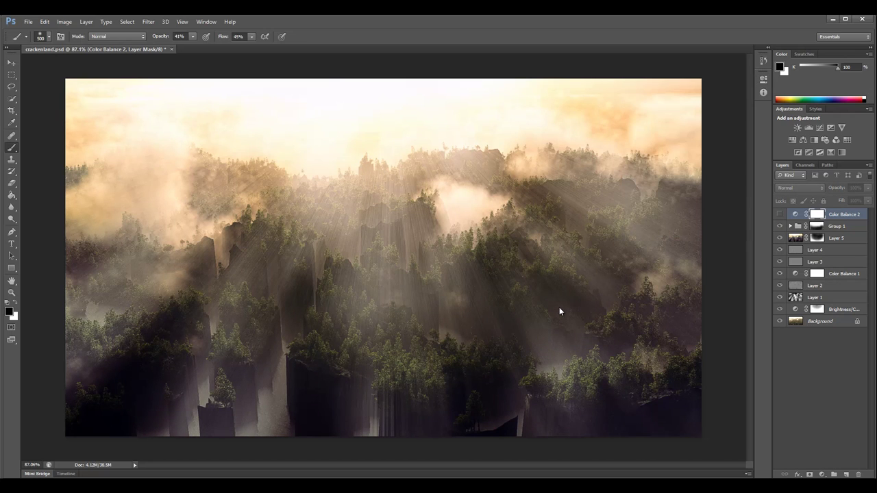
key(ctrl+comma)
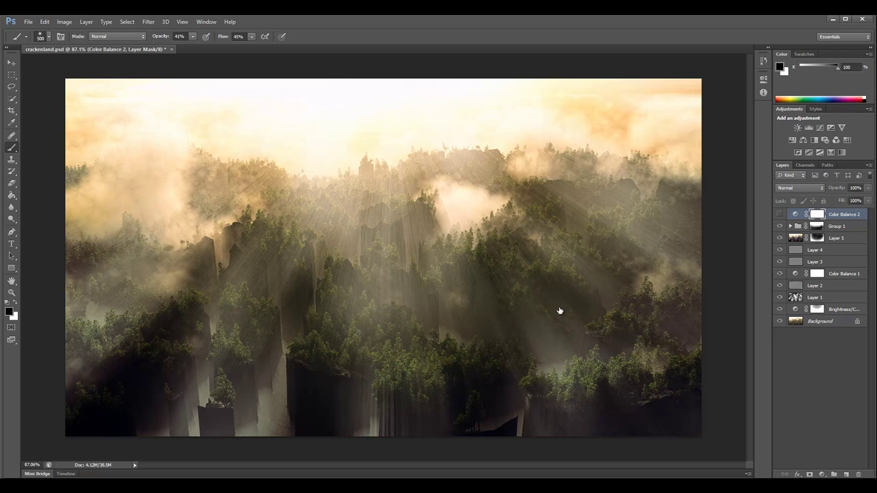
key(ctrl+comma)
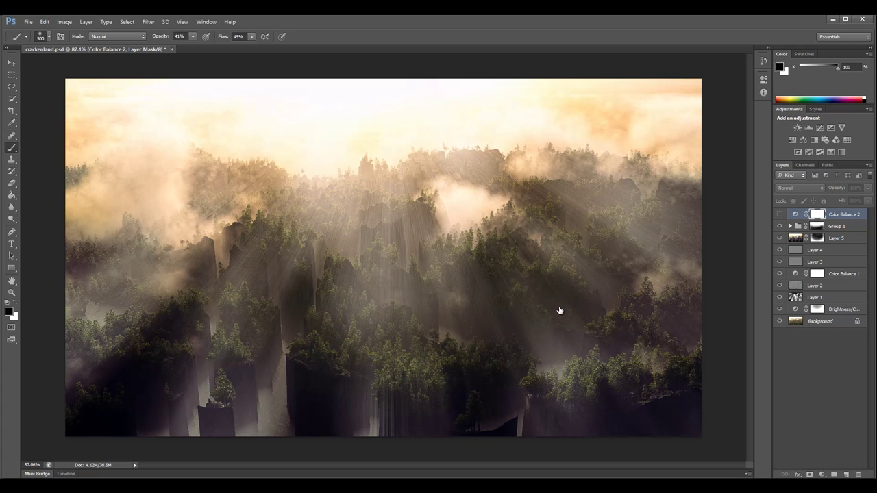
key(Delete)
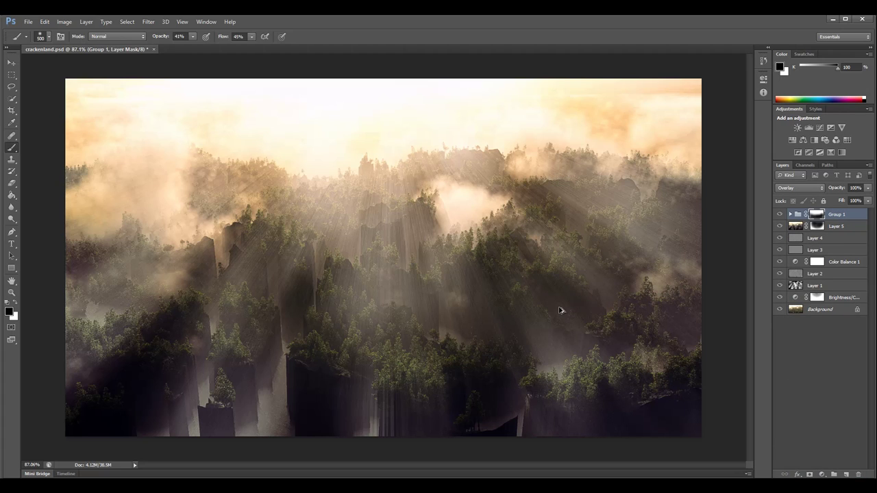
Stamp all visible layers into a new top layer and open the Unsharp Mask filter for it.
key(ctrl+shift+alt+e)
key(x)
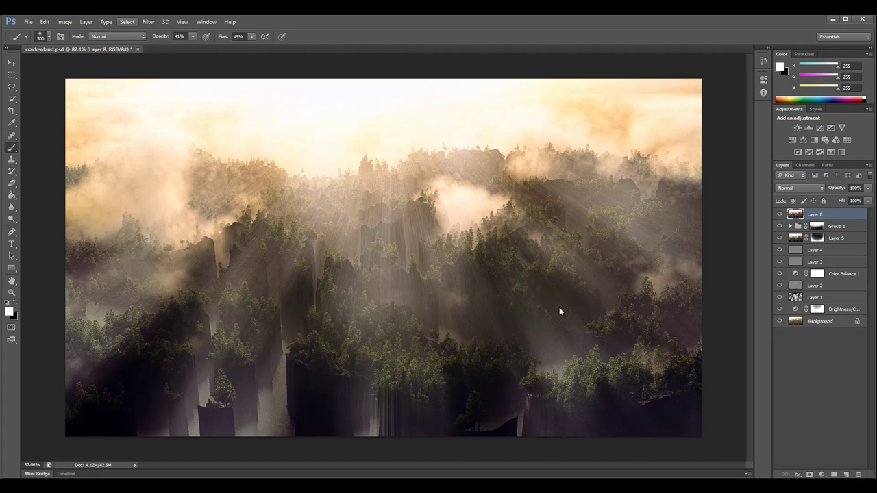
key(alt+t)
key(s)
key(s)
key(Up)
key(Right)
key(Down)
key(Down)
key(Down)
key(Down)
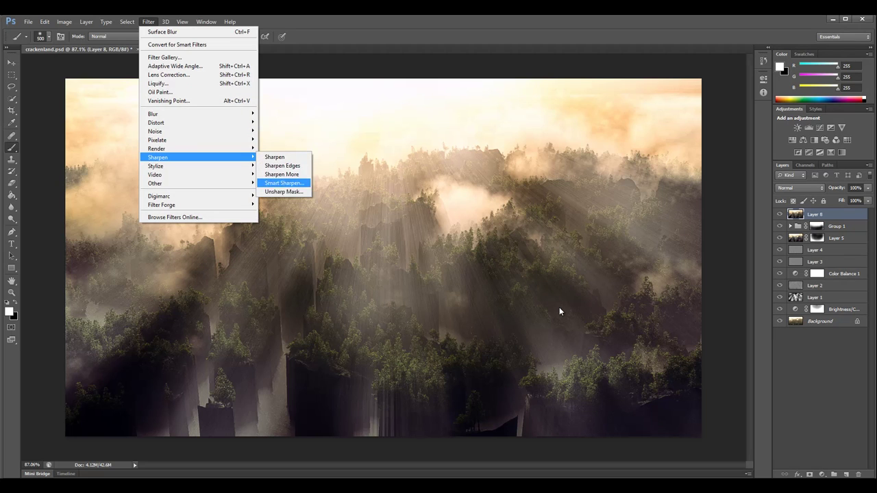
key(Return)
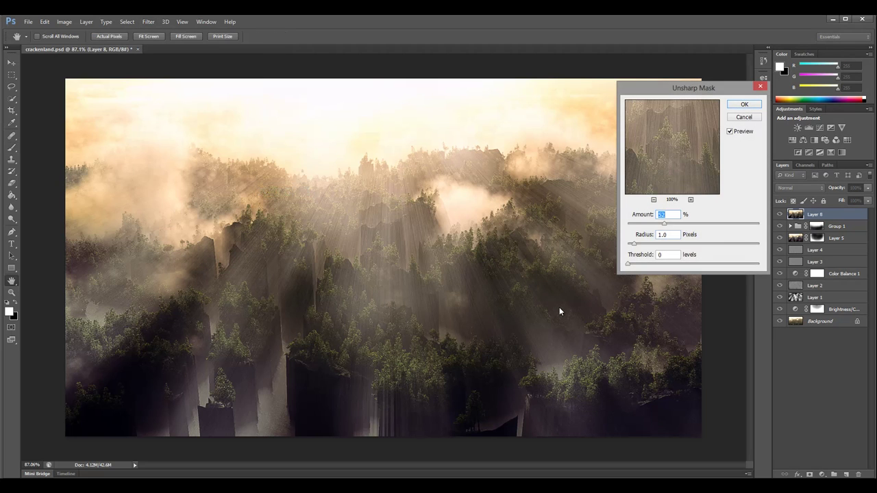
Lower the Unsharp Mask amount and apply the filter with a 1.0-pixel radius and threshold 0.
key(Up)
key(Up)
key(shift+Down)
key(shift+Down)
key(shift+Down)
key(shift+Down)
key(shift+Down)
key(shift+Down)
key(shift+Down)
key(shift+Down)
key(shift+Down)
key(shift+Down)
key(Down)
key(Return)
key(b)
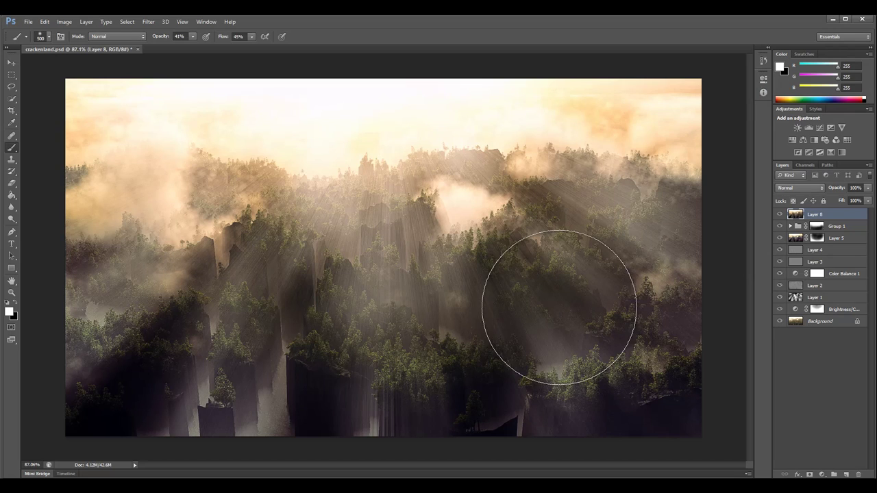
Add a Curves adjustment layer and pull the curve's white end down until the image is almost black.
click(823, 474)
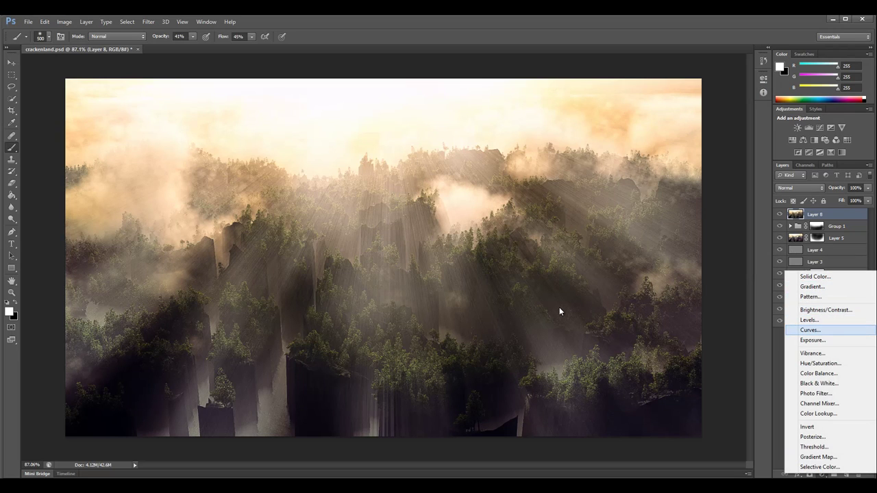
click(810, 331)
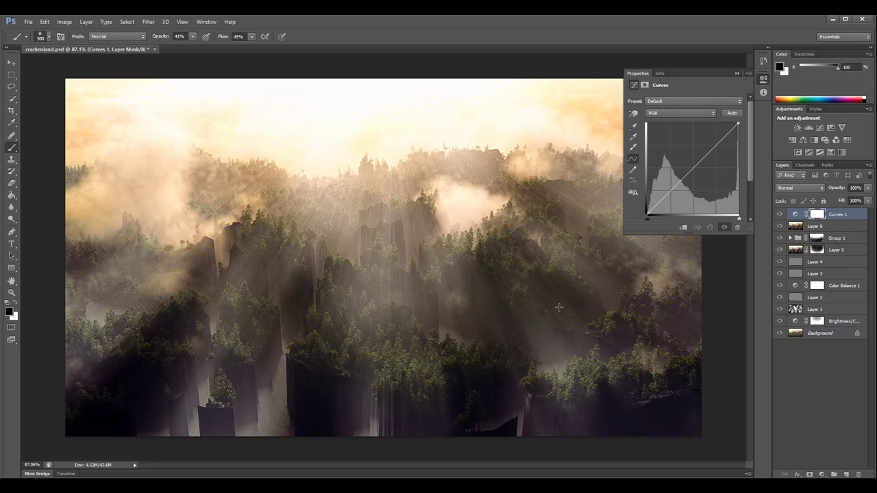
drag(739, 123, 739, 142)
drag(738, 193, 739, 208)
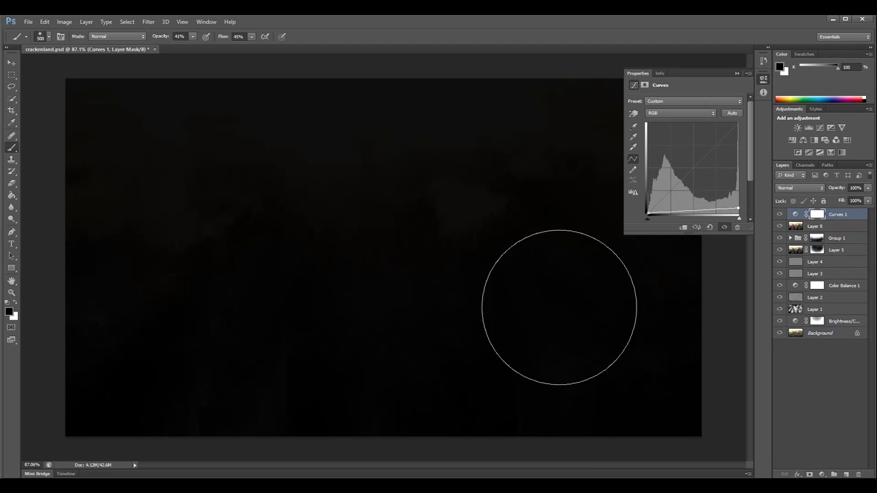
Fill a rectangle inset from the image edges with black on the Curves mask, leaving a dark border, and deselect.
key(m)
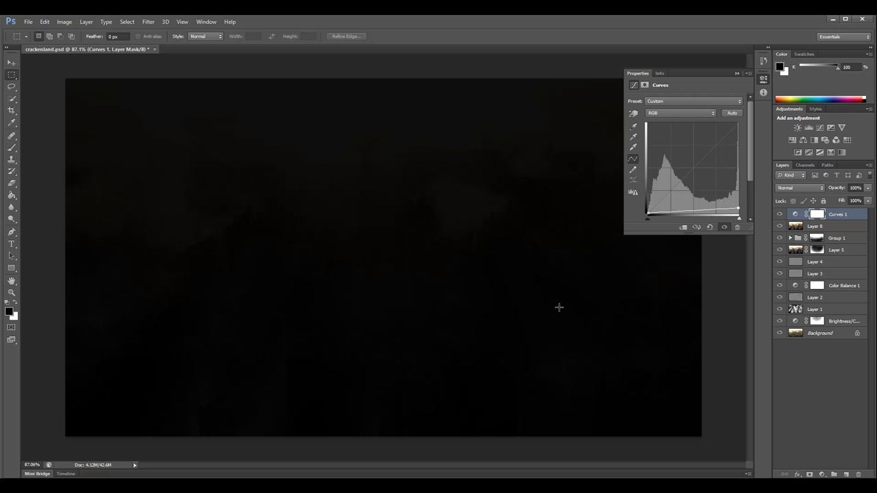
drag(78, 85, 687, 415)
key(g)
click(559, 311)
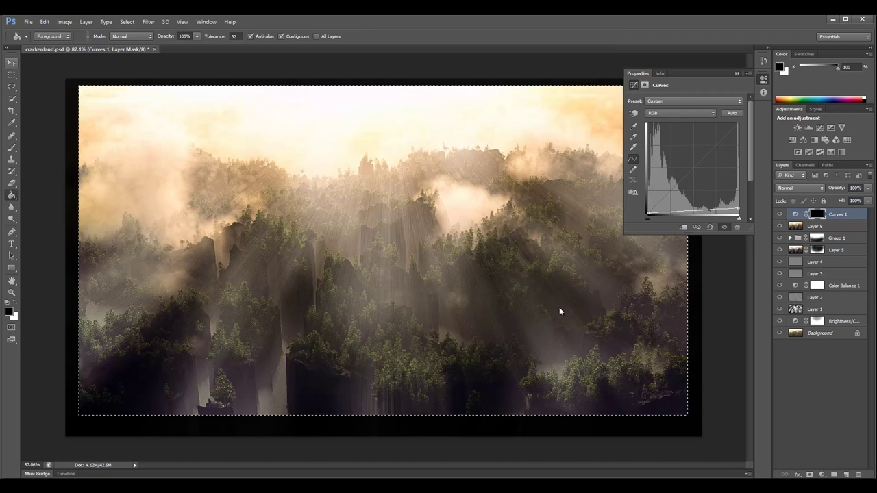
key(ctrl+d)
key(m)
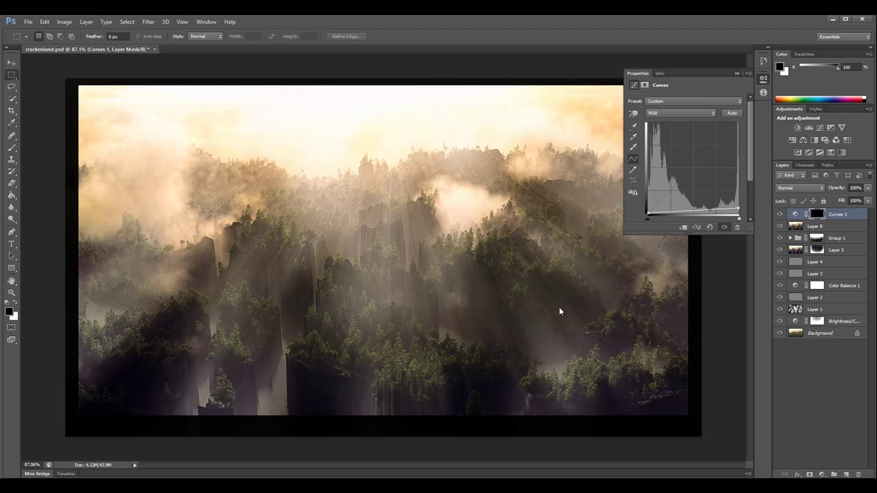
Feather the Curves layer mask by 36.7 px to soften the dark border into a vignette.
click(644, 85)
click(727, 155)
drag(651, 162, 688, 163)
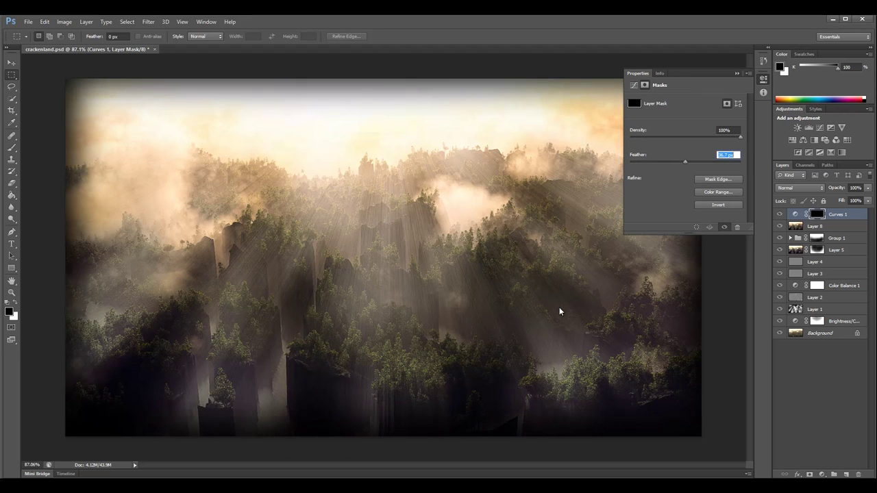
Set the Curves layer's blend mode to Soft Light.
click(800, 188)
key(Down)
key(Down)
key(Down)
key(Down)
key(Down)
key(Down)
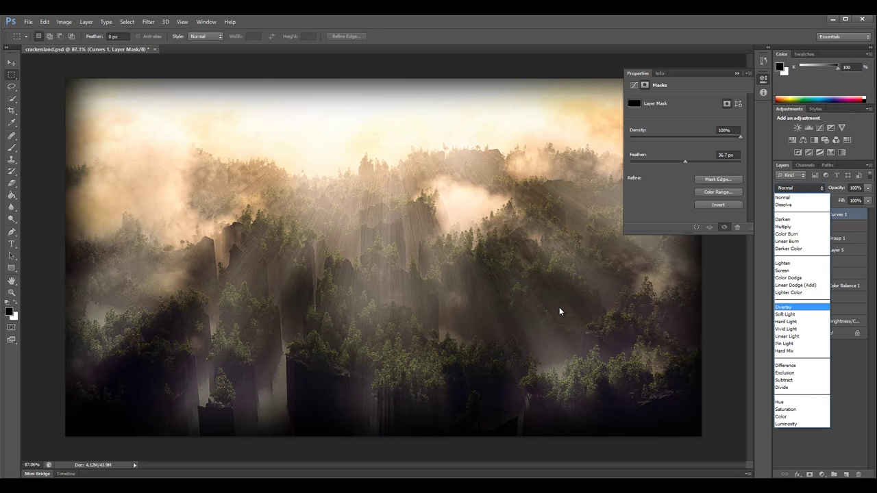
key(Return)
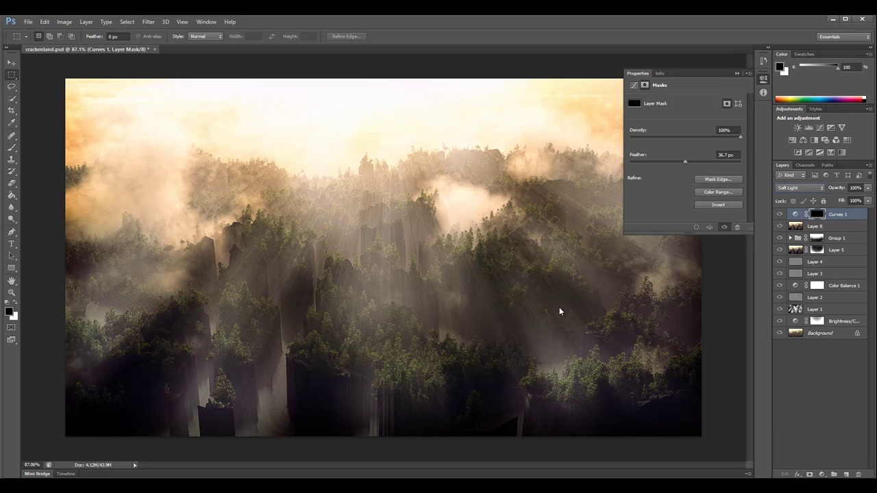
Increase the Curves mask's feather further for a softer vignette transition and collapse the mask properties.
mouse_move(686, 162)
mouse_down()
mouse_move(712, 161)
mouse_move(697, 162)
mouse_up()
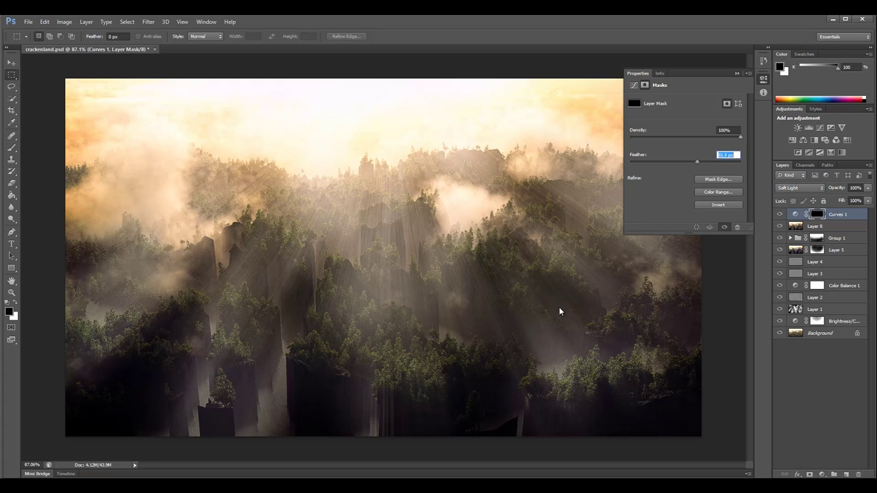
key(shift+Up)
key(shift+Up)
key(shift+Up)
key(shift+Up)
key(shift+Up)
key(shift+Up)
key(Return)
click(560, 311)
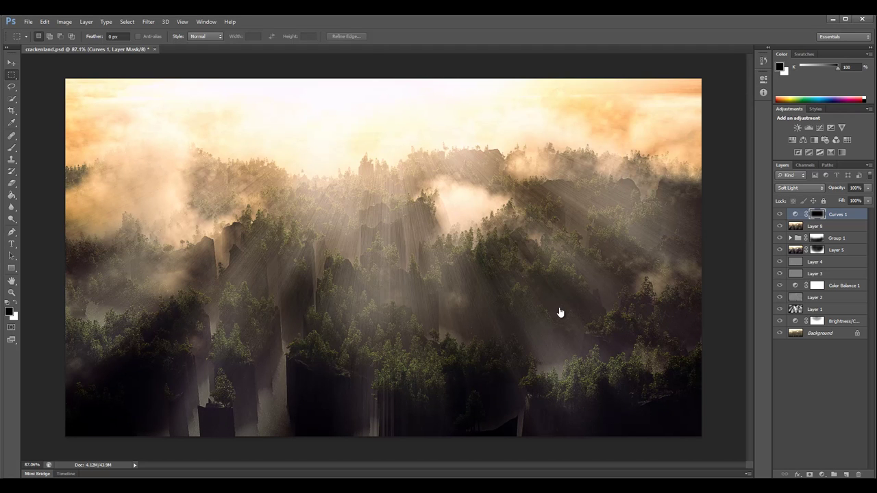
Add a Vibrance adjustment layer above the Curves layer with Vibrance +36 and Saturation +15.
double_click(795, 215)
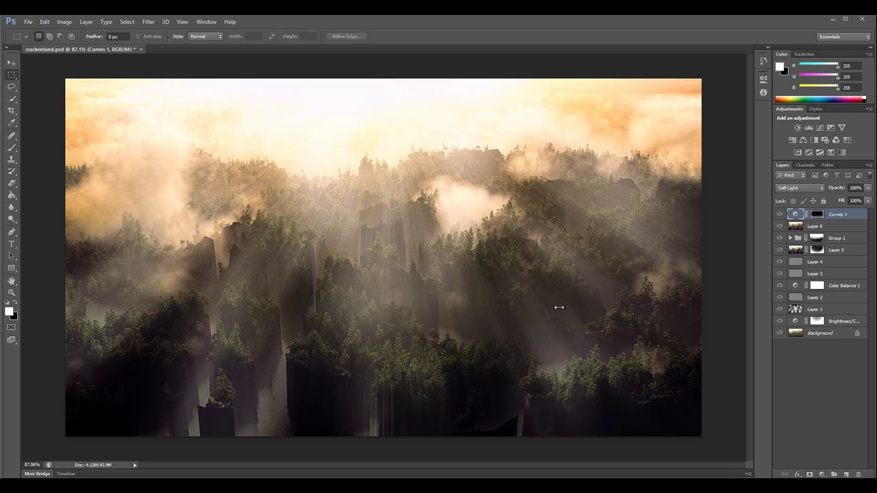
click(822, 474)
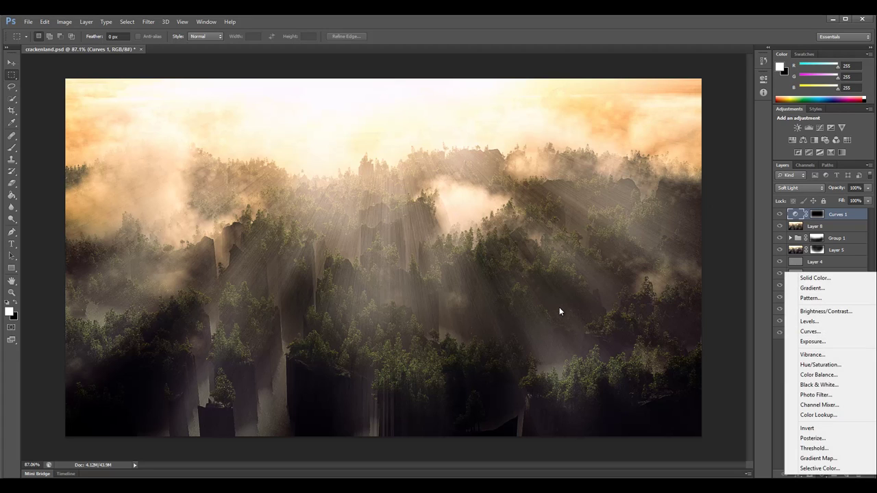
click(813, 354)
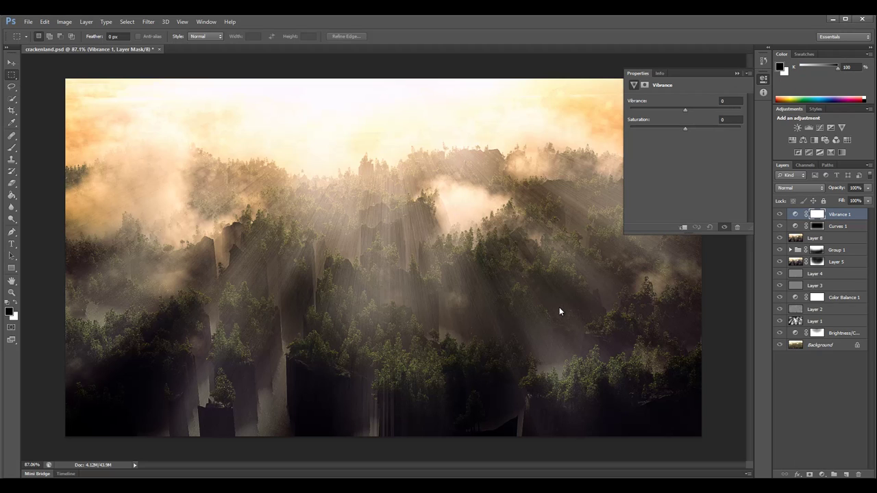
drag(685, 109, 703, 110)
drag(686, 129, 697, 129)
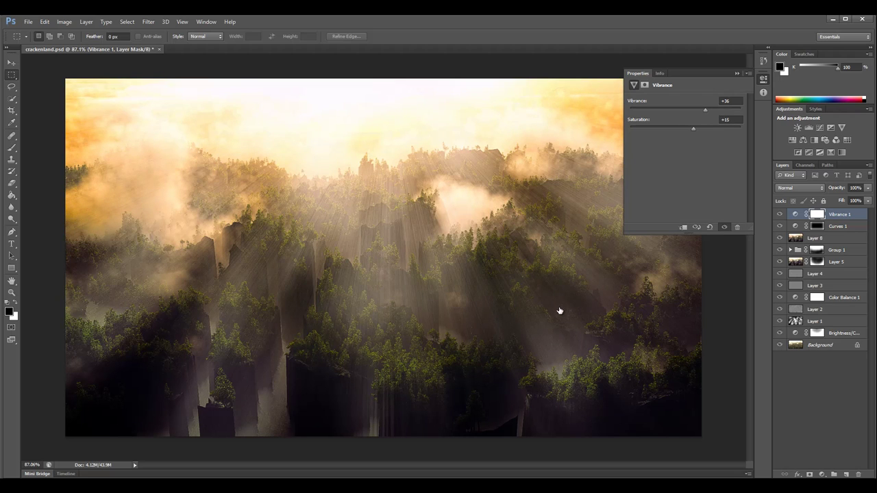
click(738, 73)
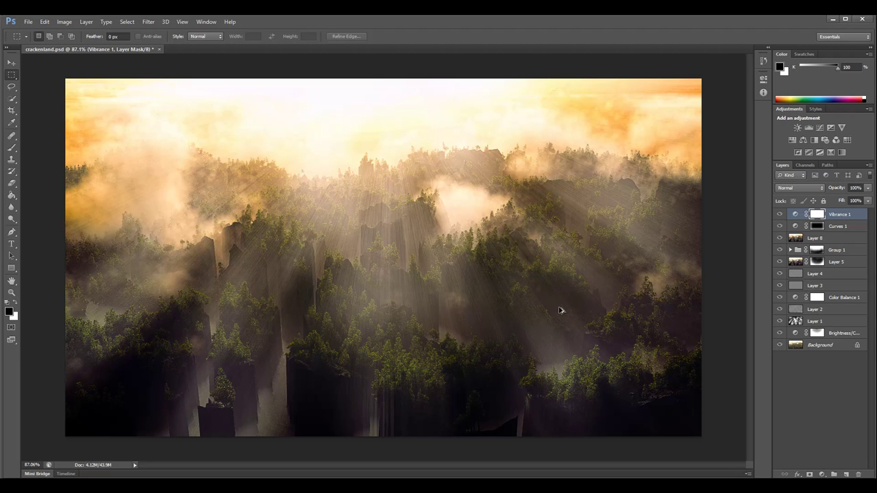
Stamp all visible layers into a new layer above the Vibrance adjustment.
key(ctrl+shift+alt+n)
key(x)
key(ctrl+shift+alt+e)
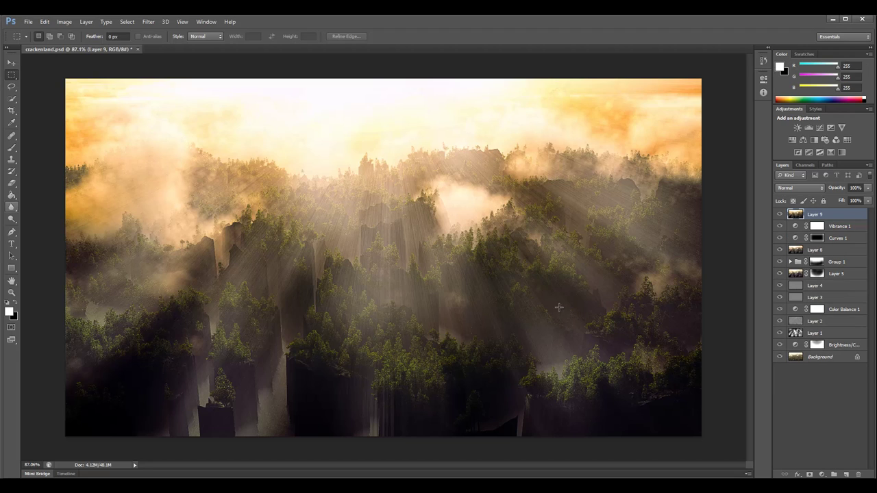
Choose the Blur tool and set its strength to 75% for retouching the new stamped layer.
key(o)
click(12, 207)
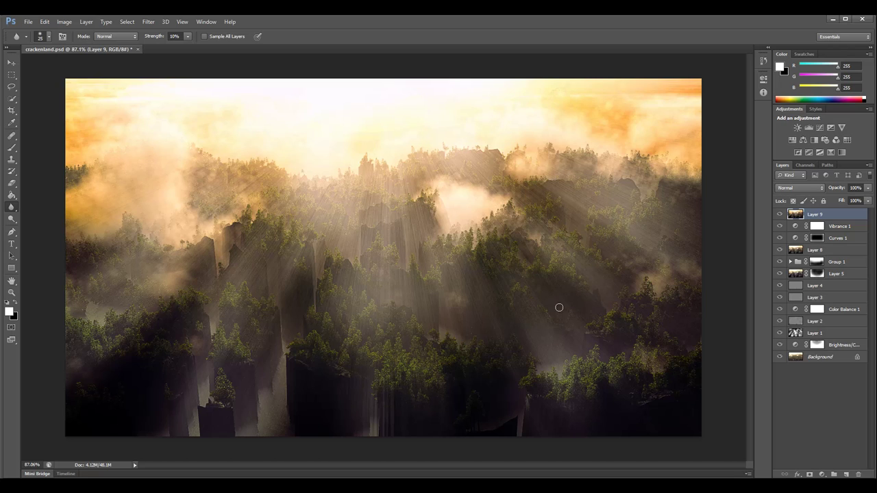
click(188, 36)
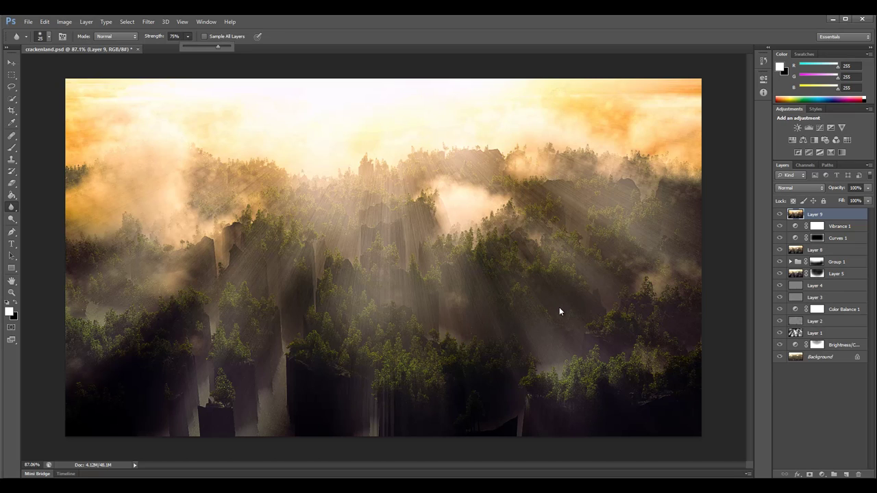
click(559, 307)
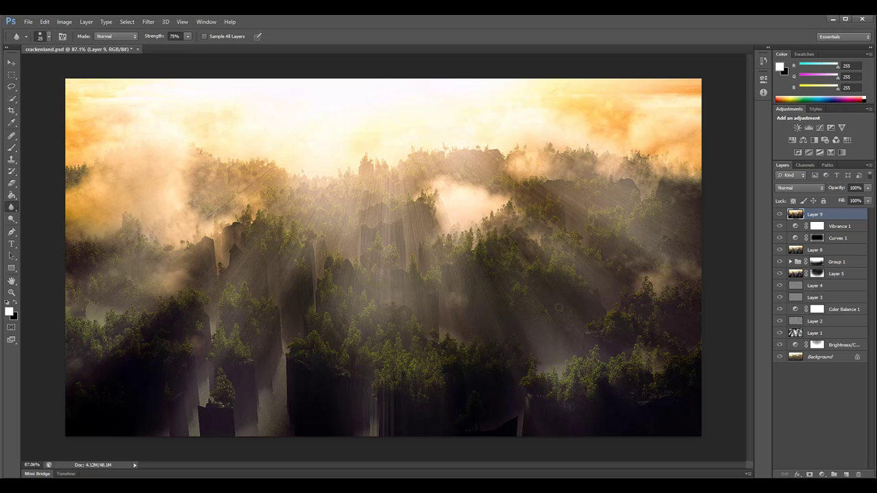